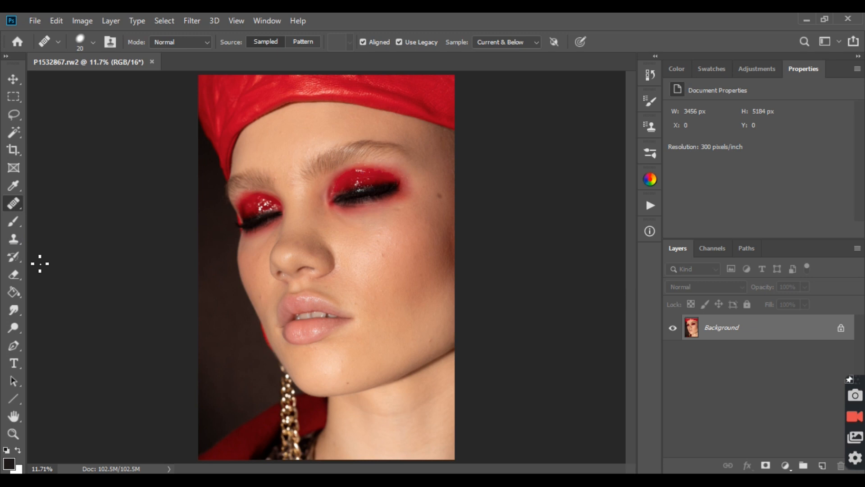
Step: Choose the Healing Brush Tool and check its brush size, hardness and spacing settings
right_click(18, 206)
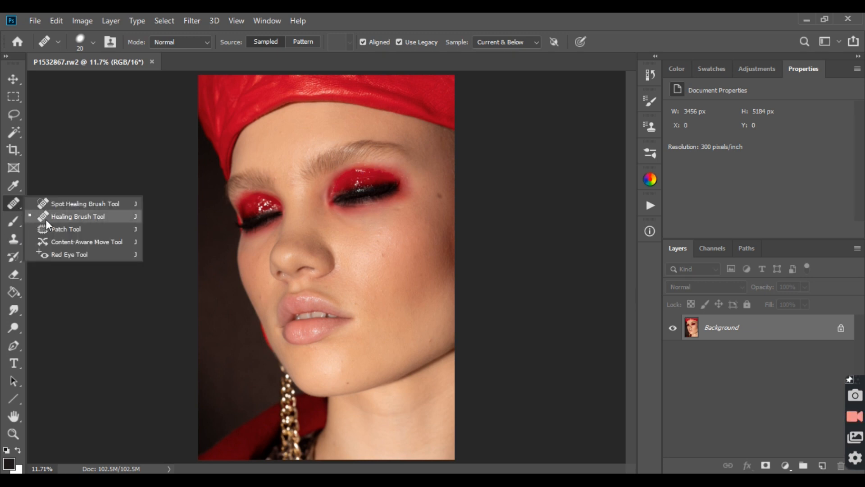
left_click(71, 219)
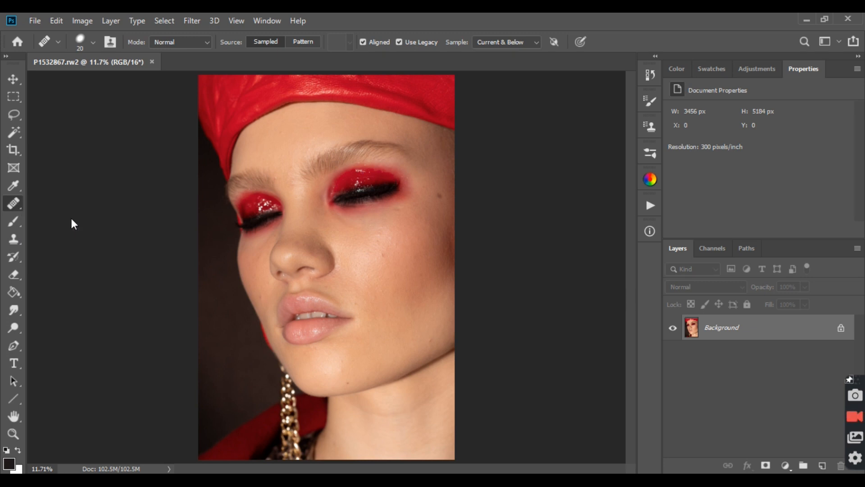
left_click(93, 42)
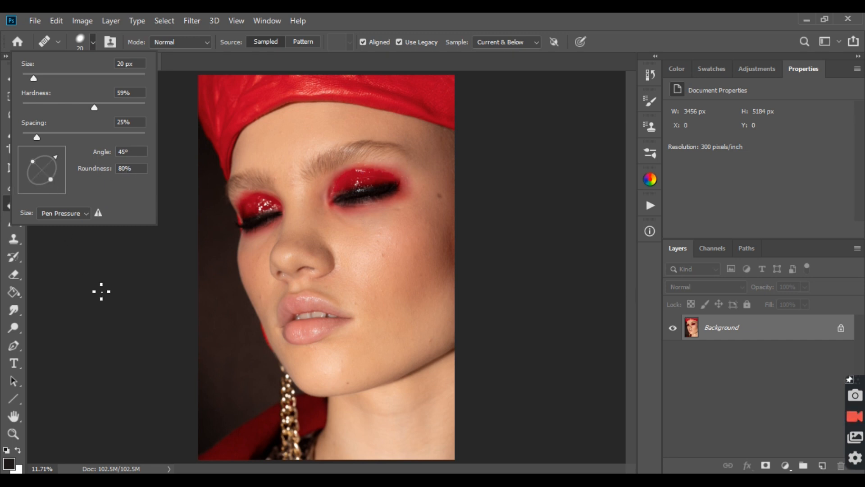
left_click(1, 242)
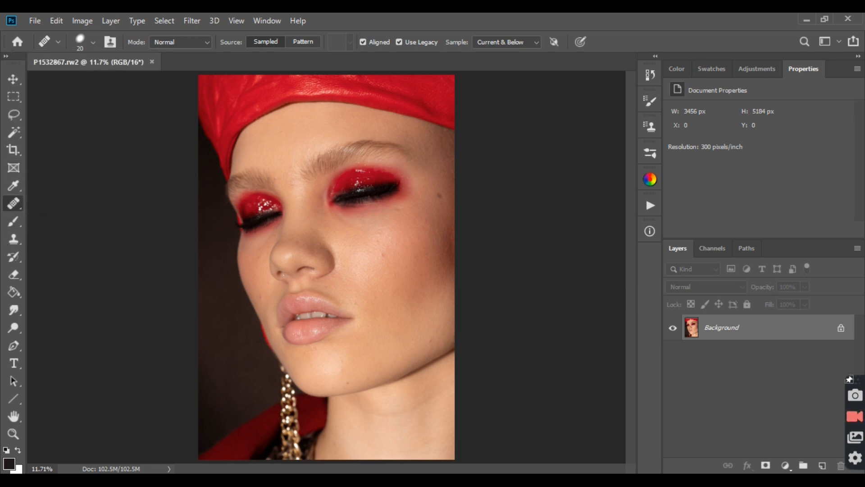
Step: Add a new empty layer above the Background for the cheek retouching
left_click(14, 434)
mouse_move(372, 251)
left_mouse_down()
mouse_move(456, 275)
mouse_move(463, 130)
mouse_move(523, 192)
left_mouse_up()
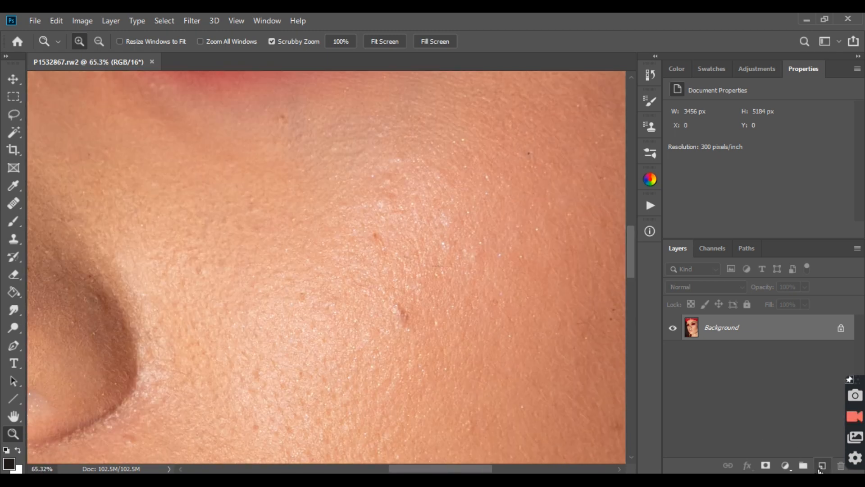
left_click(822, 466)
Step: Heal the small blemishes on the upper cheek with a 32 px Healing Brush, sampling clean skin close by
left_click(13, 204)
left_click(367, 210, "alt")
left_click(390, 196)
left_click(402, 204)
left_click(404, 208, "alt")
left_click_drag(386, 209, 388, 220)
left_click(365, 191, "alt")
left_click_drag(387, 182, 392, 183)
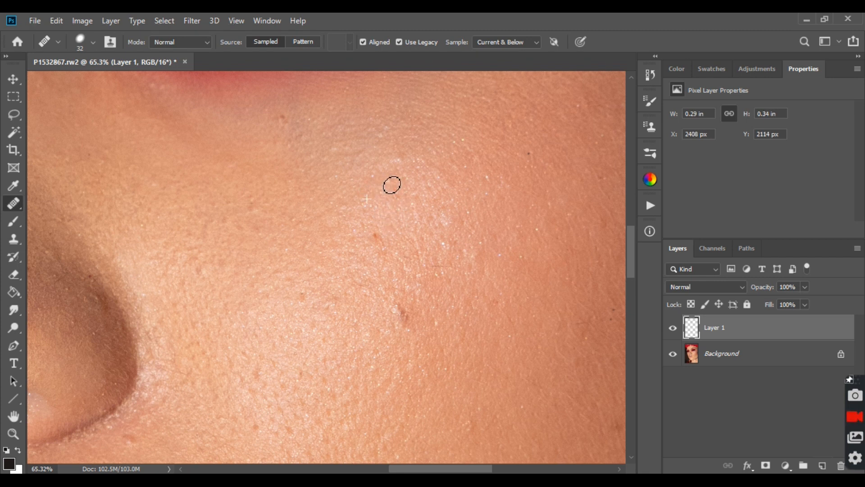
Step: Heal the remaining uneven spots and bright specks across the cheek highlight with the Healing Brush
left_click(421, 178, "alt")
mouse_move(405, 179)
left_mouse_down()
mouse_move(408, 192)
mouse_move(405, 160)
mouse_move(418, 208)
left_mouse_up()
left_click(419, 155, "alt")
left_click(384, 199, "alt")
left_click(417, 216, "alt")
left_click(414, 189, "alt")
left_click(405, 210, "alt")
left_click_drag(467, 225, 447, 219)
left_click(456, 234, "alt")
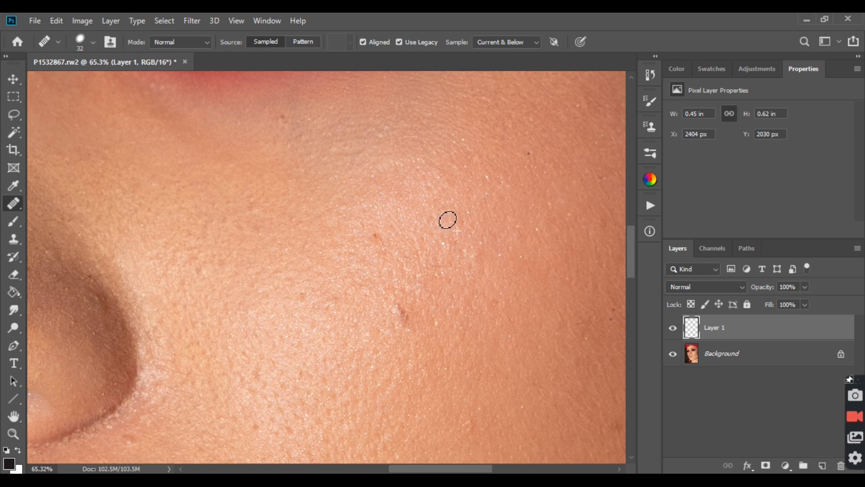
Step: Set the Healing Brush's hardness to 0% and heal specks on the cheek above the fine stray hair
left_click(91, 42)
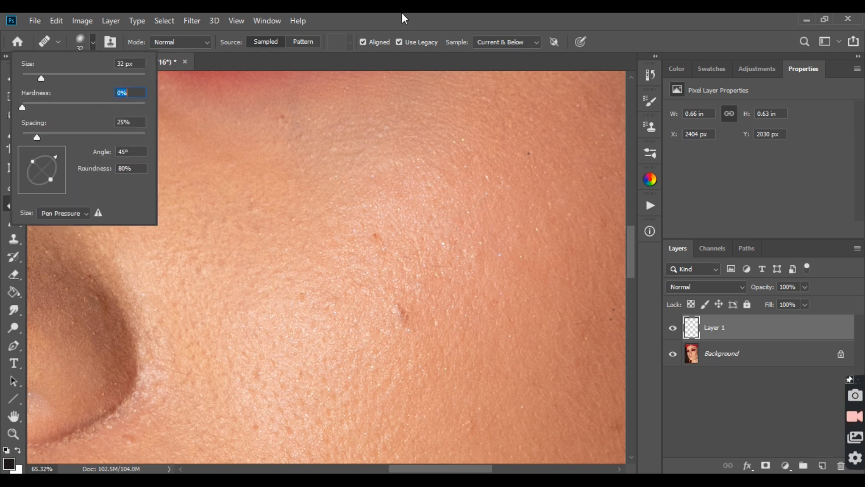
key("Return")
scroll(465, 267, "up", 3)
left_click(436, 227)
left_click_drag(436, 227, 443, 231)
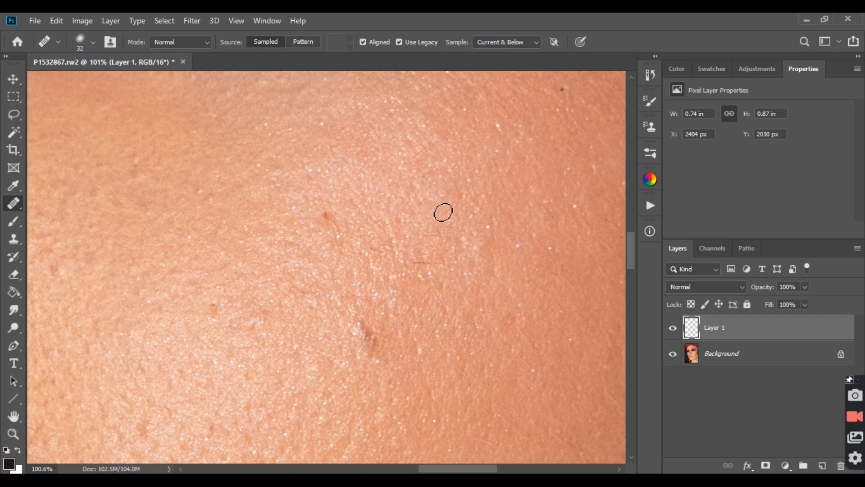
mouse_move(418, 242)
left_mouse_down()
mouse_move(470, 213)
mouse_move(422, 237)
left_mouse_up()
left_click(403, 252, "alt")
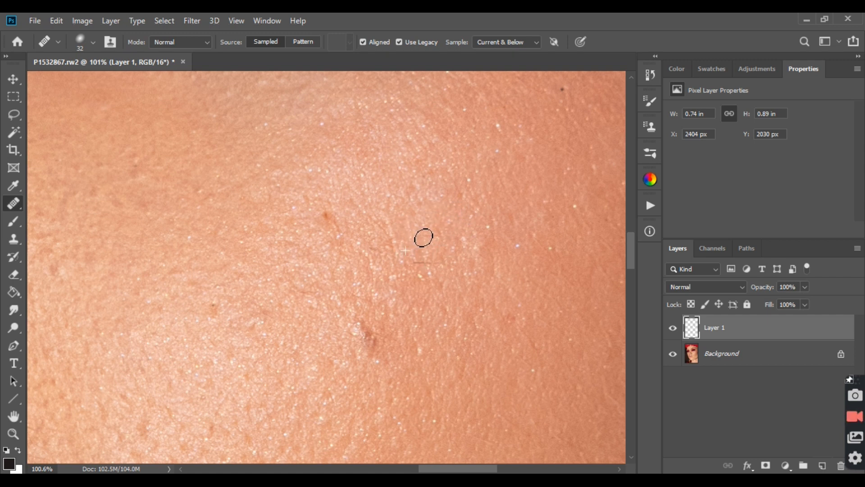
Step: Raise the Healing Brush's hardness to a medium-hard edge and heal the small dark spots on the cheek's lower highlight
left_click(94, 44)
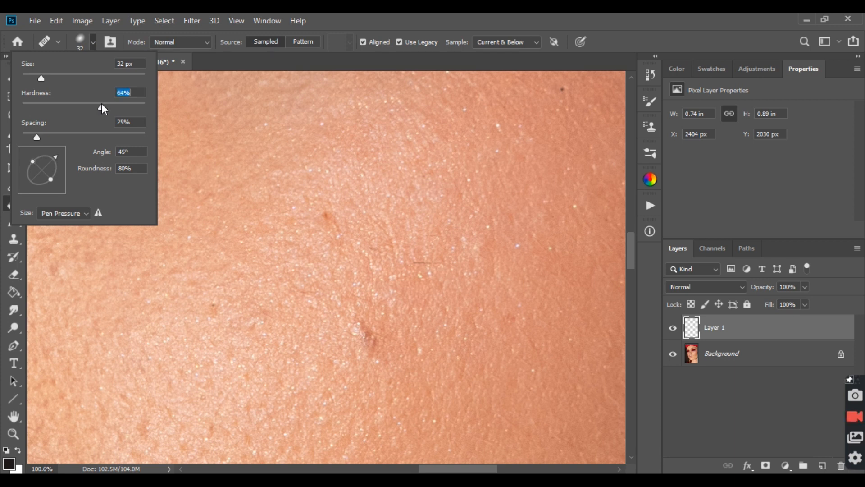
left_click_drag(96, 104, 96, 102)
left_click(377, 13)
left_click(221, 332, "alt")
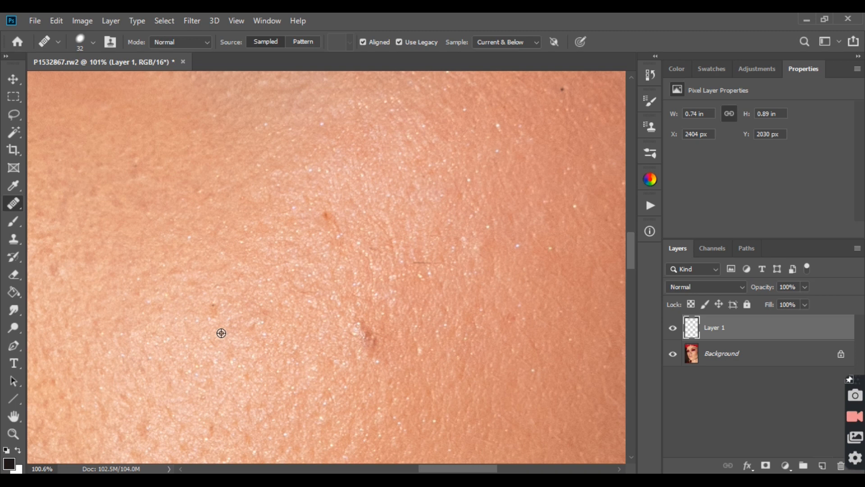
left_click(212, 309)
left_click(248, 323)
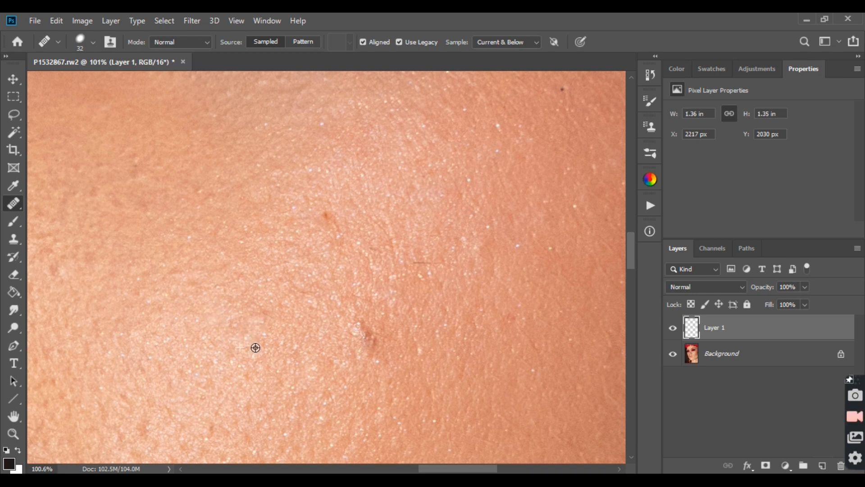
left_click(261, 318)
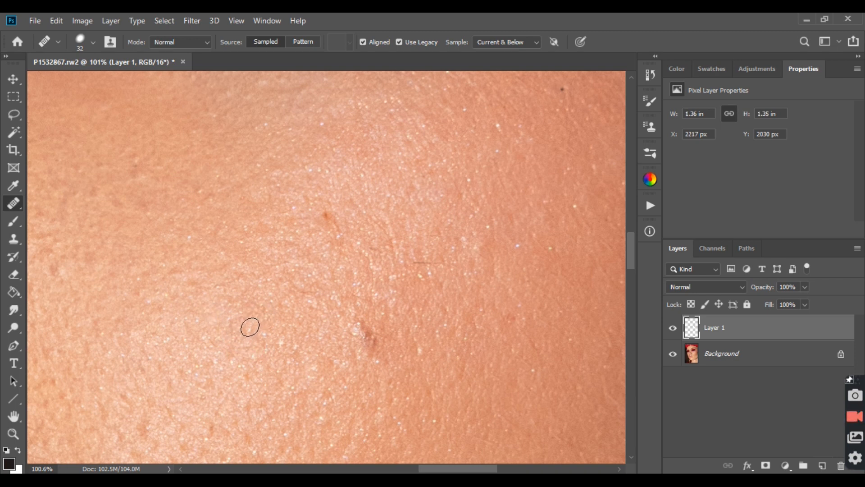
left_click(236, 353)
scroll(451, 236, "down", 3)
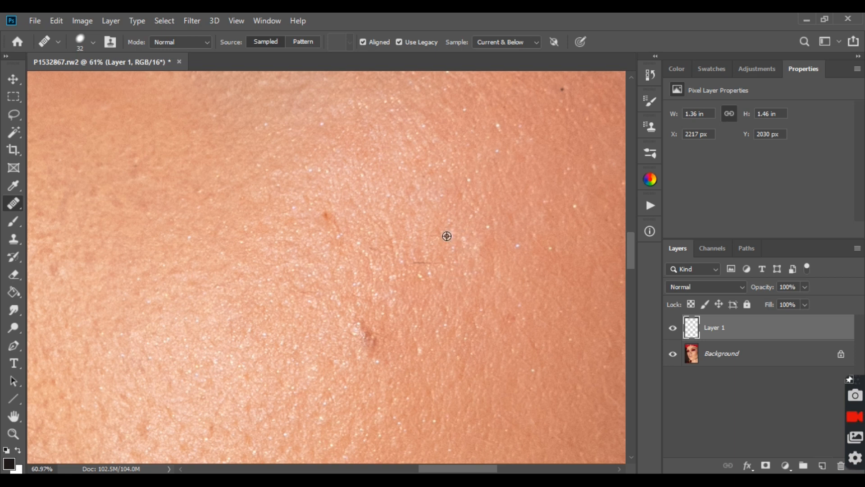
Step: Set up the Clone Stamp with 50% hardness, 100% flow and a 20 px brush
left_click(12, 241)
left_click(91, 44)
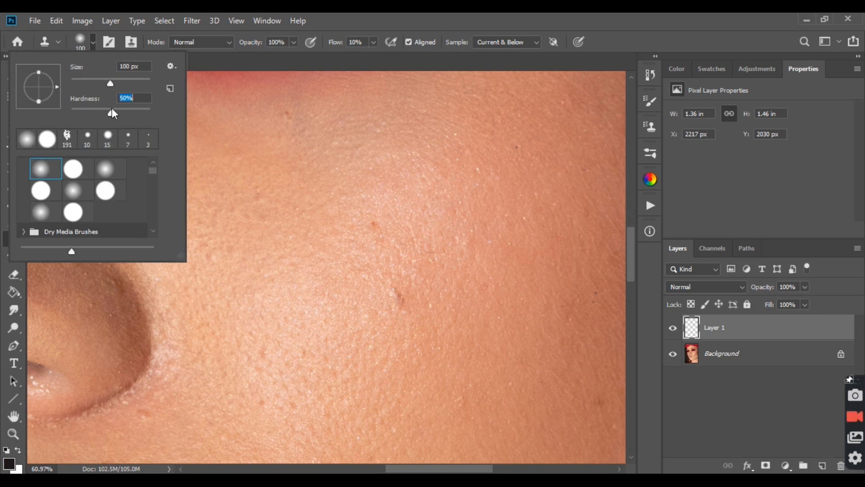
left_click(452, 14)
left_click_drag(373, 42, 469, 54)
scroll(234, 270, "up", 3)
key("bracketleft")
key("bracketleft")
key("bracketleft")
key("bracketleft")
key("bracketleft")
key("bracketleft")
key("bracketleft")
key("bracketleft")
Step: Clone clean skin over the small marks on the cheek beside the nose
mouse_move(251, 297)
left_mouse_down()
mouse_move(261, 297)
mouse_move(251, 284)
left_mouse_up()
left_click(203, 256, "alt")
mouse_move(195, 246)
left_mouse_down()
mouse_move(202, 233)
mouse_move(232, 234)
left_mouse_up()
left_click(207, 244, "alt")
left_click(224, 235, "alt")
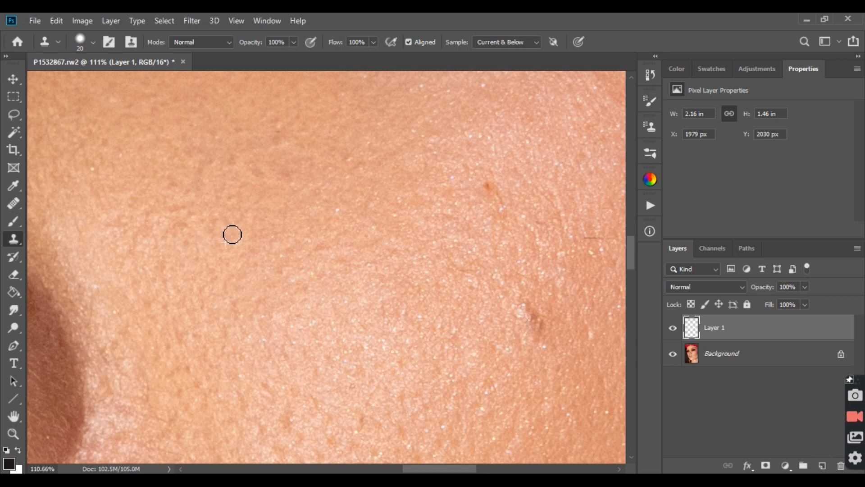
Step: Clone nearby skin over the small dark spots on the cheek above the highlight
left_click(296, 144, "alt")
left_click_drag(283, 131, 285, 144)
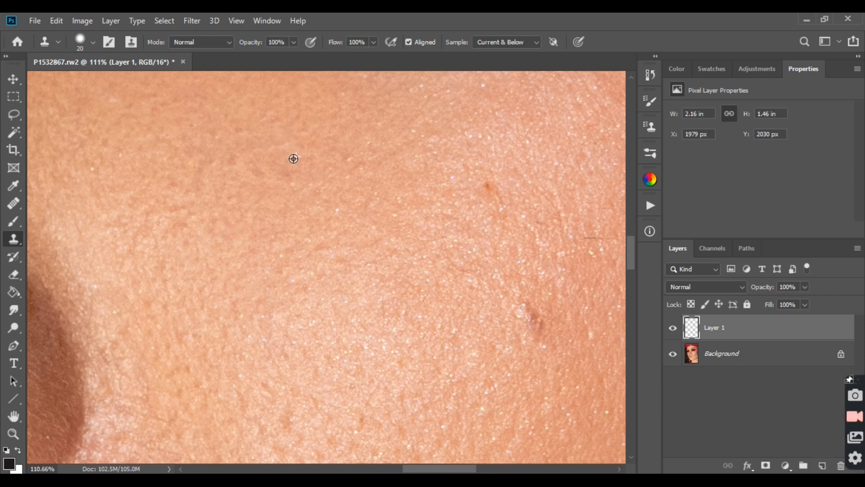
left_click(347, 188, "alt")
left_click_drag(357, 167, 364, 170)
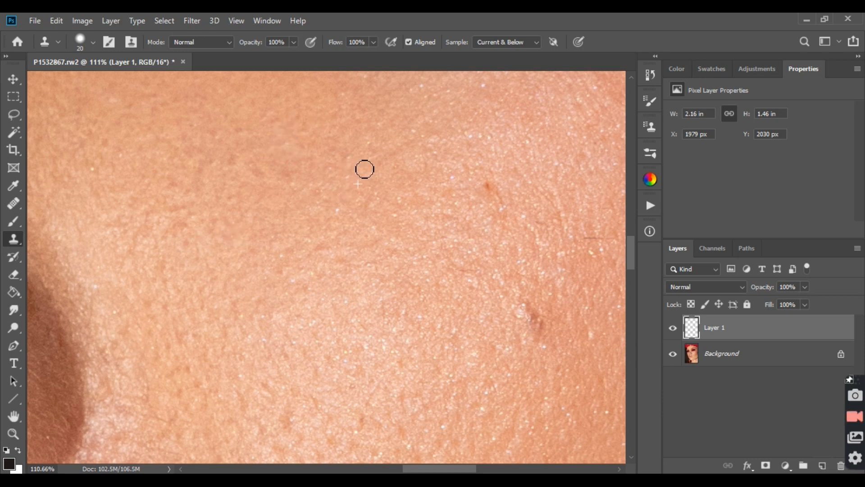
scroll(471, 230, "down", 3)
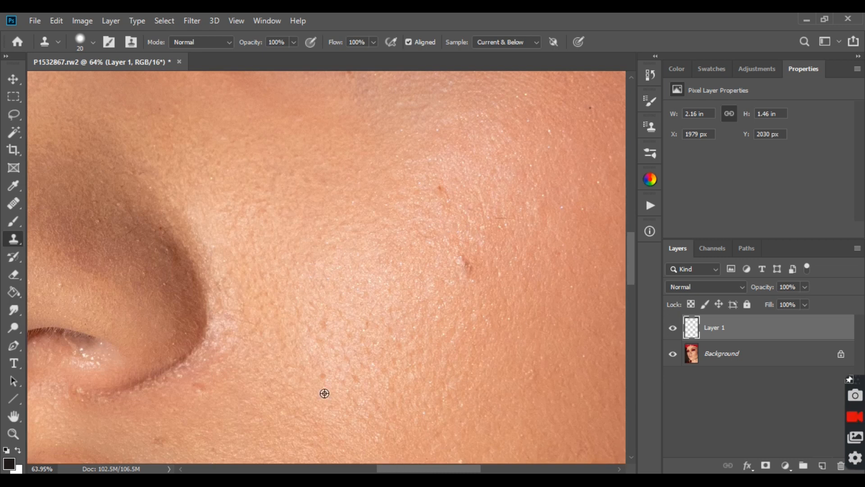
Step: Clone clean skin over the blemishes just below the outer edge of the nostril
scroll(324, 393, "up", 3)
left_click(383, 373)
left_click(137, 402, "alt")
left_click(110, 387)
left_click(87, 396, "alt")
left_click_drag(115, 378, 113, 381)
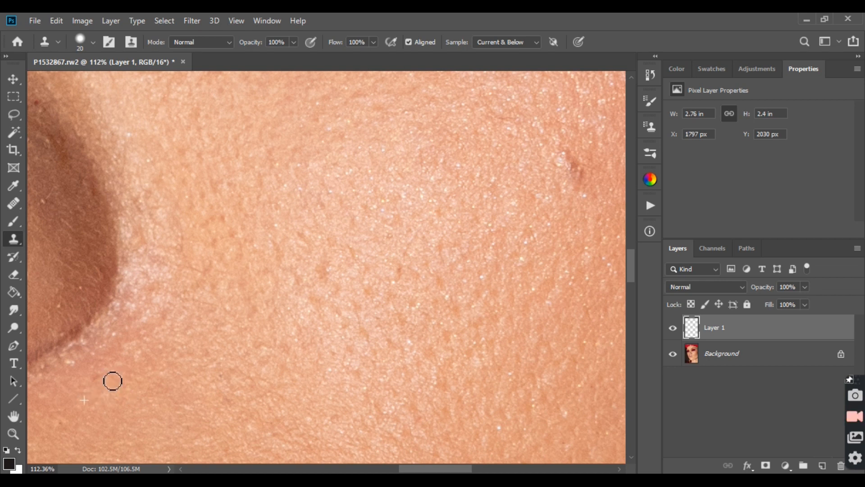
Step: Hide and show Layer 1 to compare the retouched cheek with the original
scroll(225, 305, "down", 5)
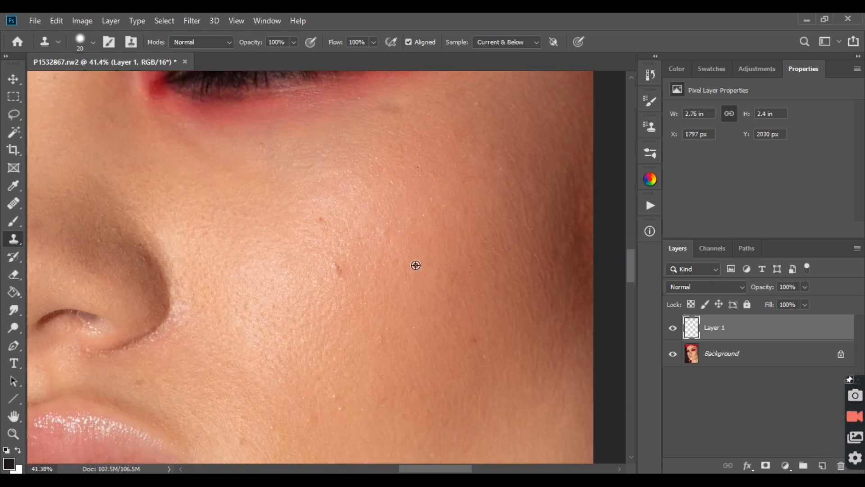
left_click(673, 332)
left_click(673, 332)
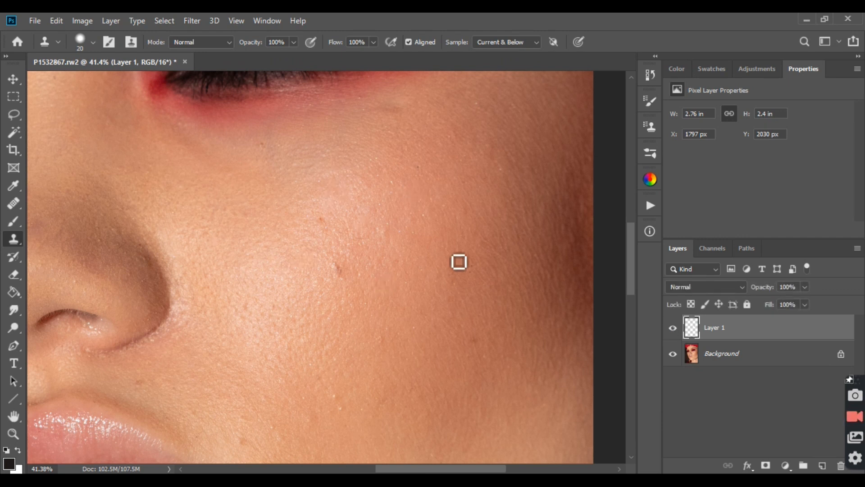
Step: Lower the Clone Stamp brush's hardness to its minimum
left_click(92, 42)
left_click_drag(108, 114, 50, 125)
left_click(2, 151)
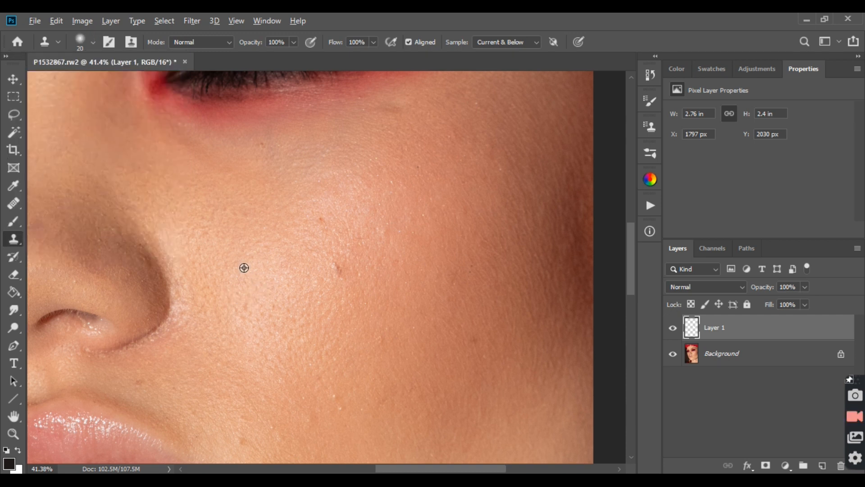
scroll(244, 268, "up", 3)
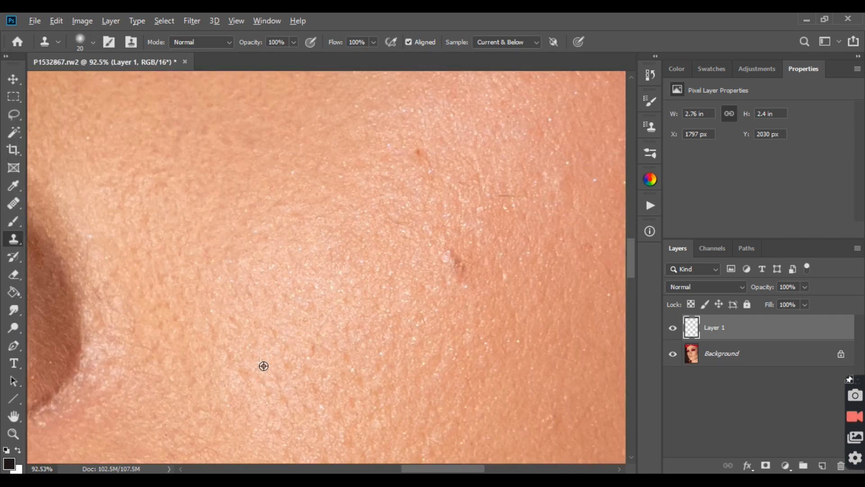
scroll(264, 366, "up", 1)
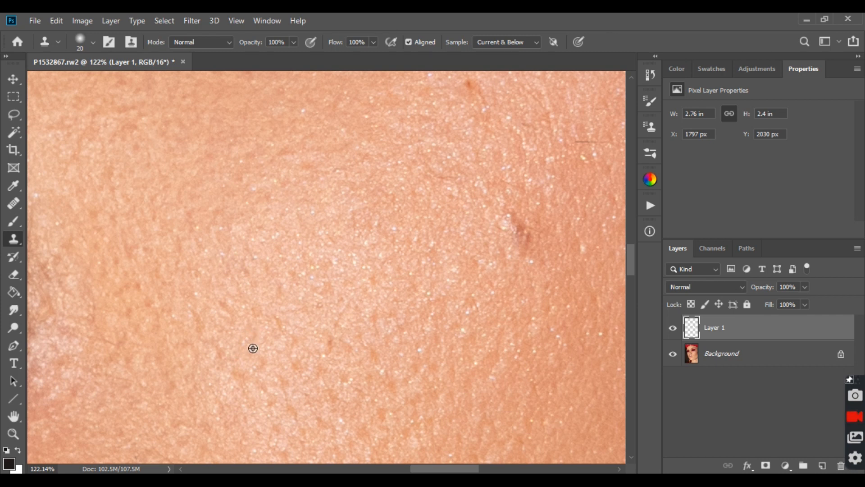
Step: Set the Clone Stamp brush's hardness to 60%
left_click(93, 41)
left_click(115, 112)
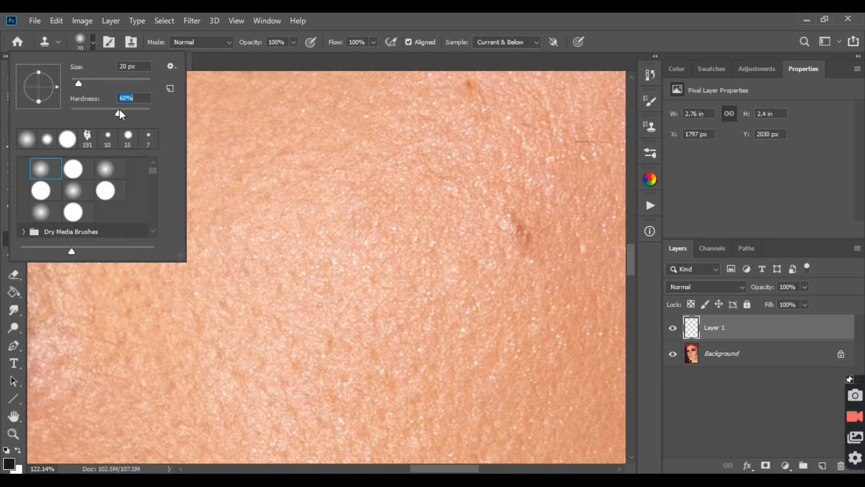
key("Return")
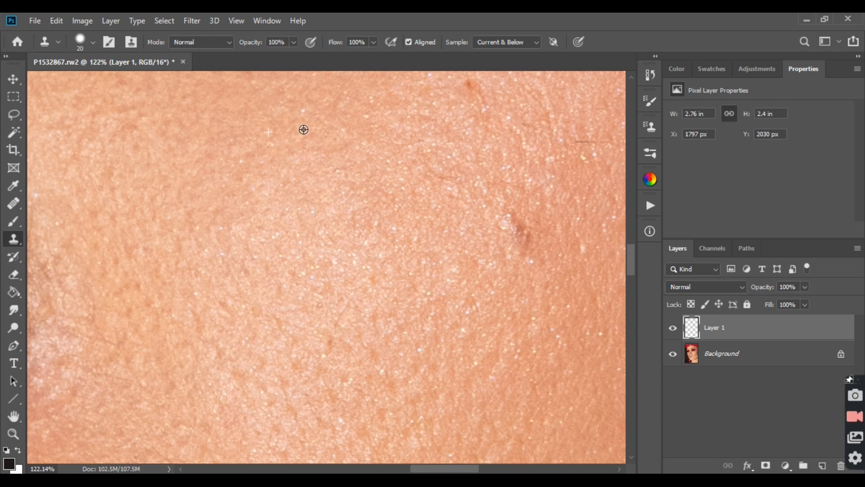
Step: Clone matching skin texture over the bright specks and small spots on the lower cheek
scroll(461, 160, "down", 4)
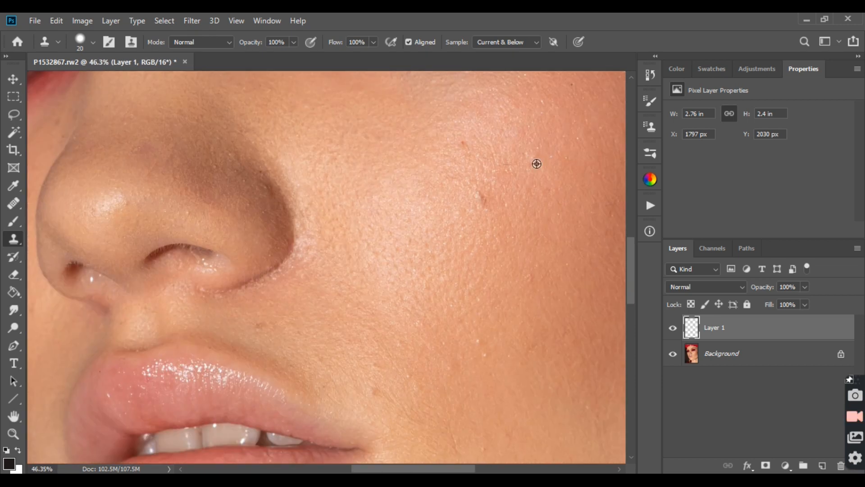
scroll(473, 397, "up", 2)
scroll(483, 364, "up", 2)
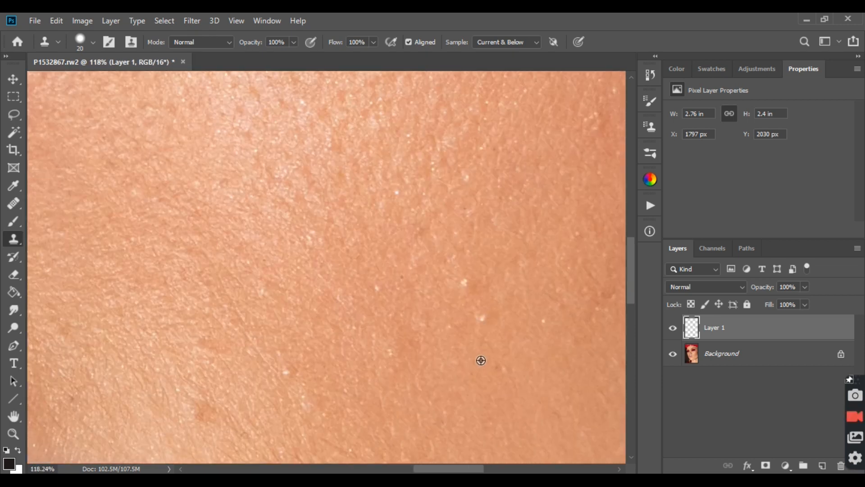
left_click(465, 283)
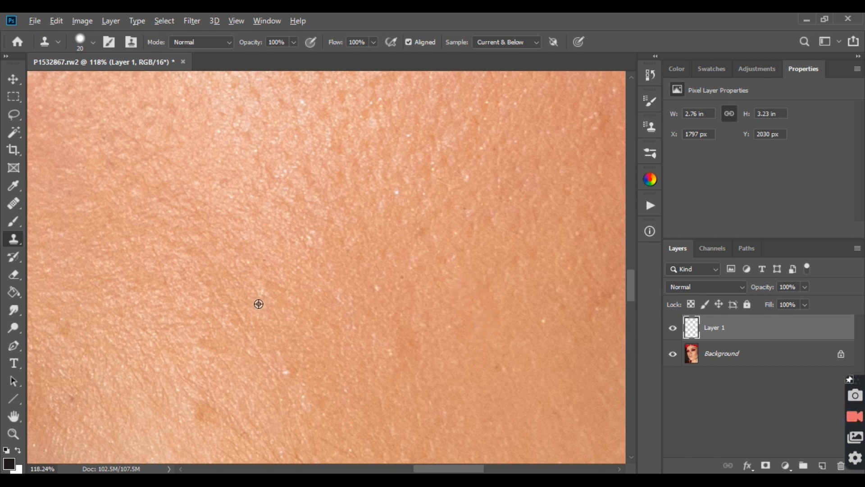
left_click(311, 269, "alt")
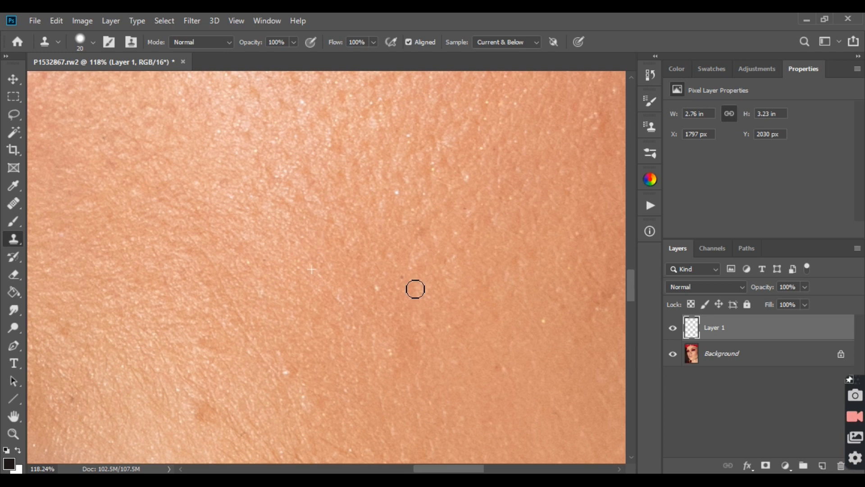
left_click(290, 373)
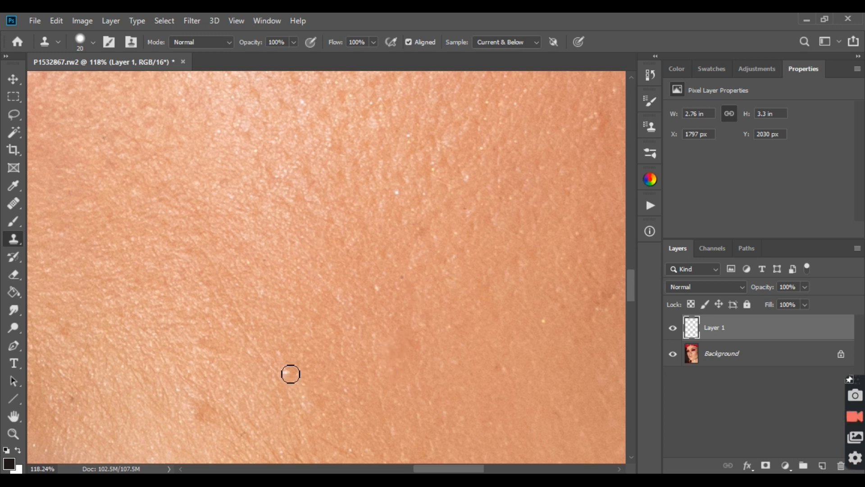
left_click(299, 356, "alt")
left_click(289, 361)
left_click(296, 351)
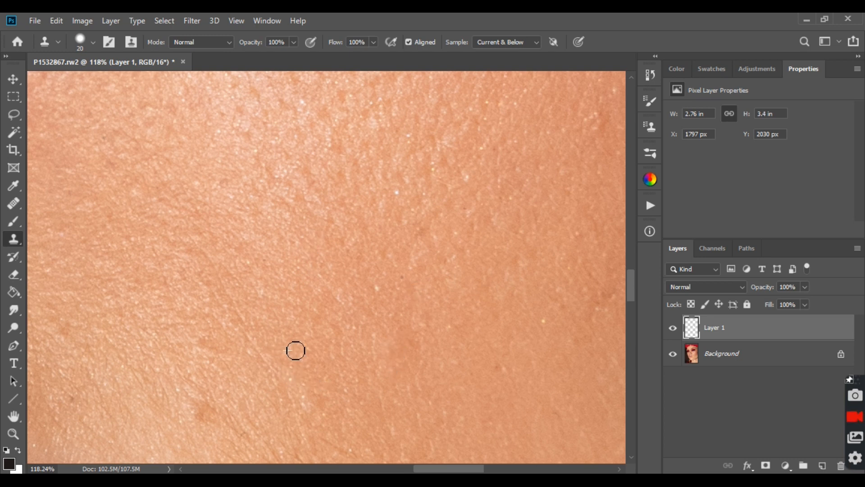
scroll(316, 347, "down", 5)
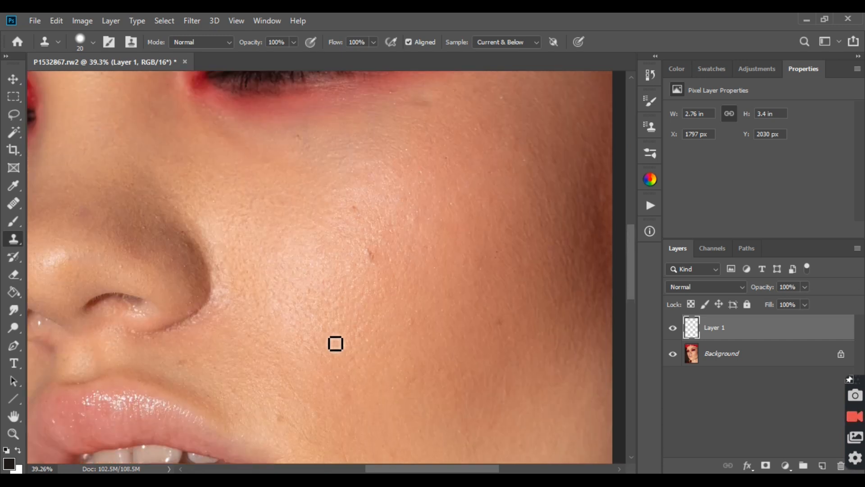
Step: Clone matching skin texture over the fine stray hair and nearby specks on the upper cheek beside the two small moles
scroll(469, 333, "up", 1)
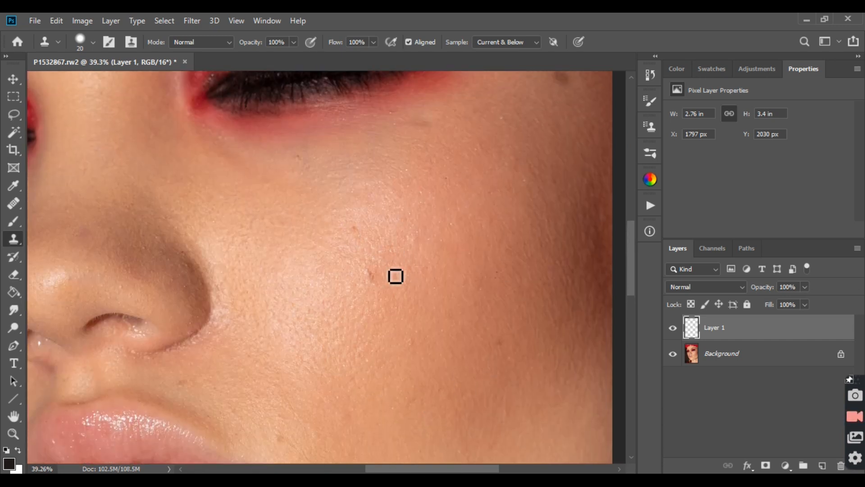
scroll(395, 276, "up", 4)
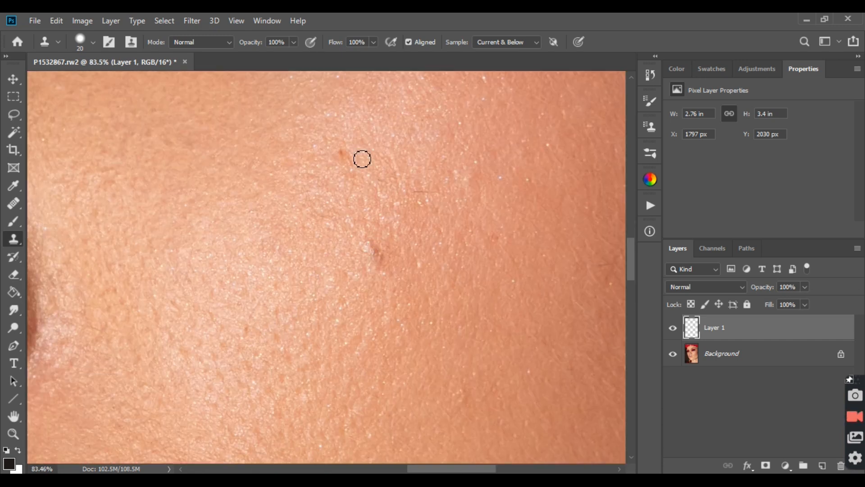
left_click(421, 207, "alt")
mouse_move(422, 196)
left_mouse_down()
mouse_move(442, 196)
mouse_move(439, 209)
left_mouse_up()
left_click(454, 208, "alt")
left_click(441, 201)
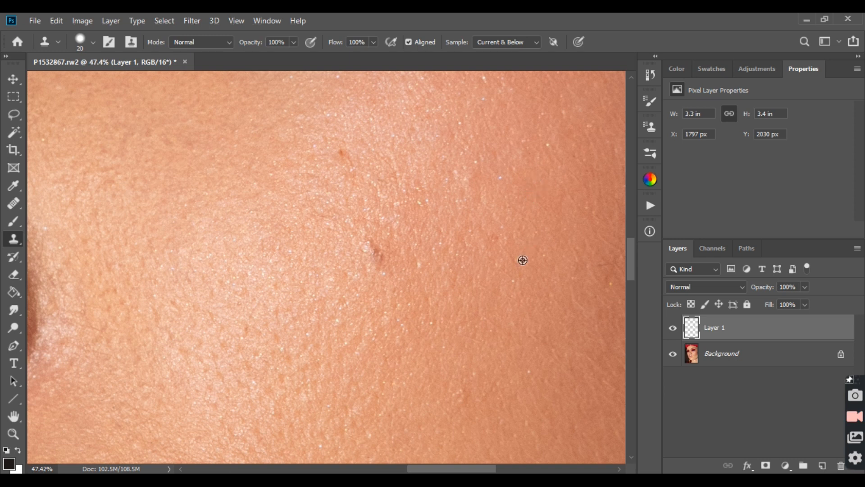
Step: Clone clean skin texture over the bright specks and the small blemish on the forehead above the eyebrows
scroll(521, 258, "down", 3)
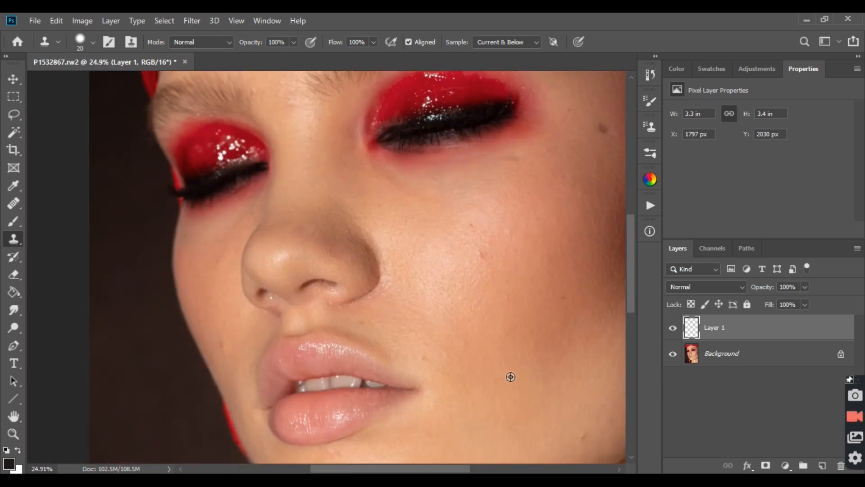
scroll(510, 376, "up", 5)
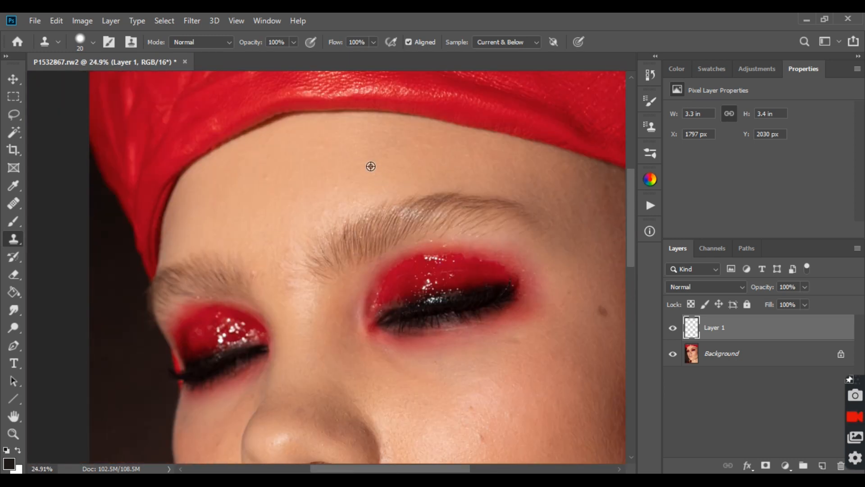
scroll(371, 166, "up", 2)
scroll(352, 206, "up", 2)
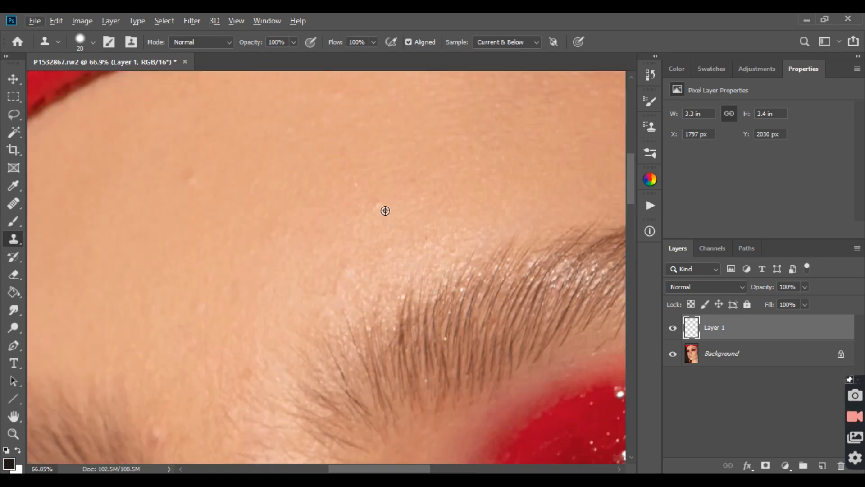
left_click(384, 212)
left_click(361, 222)
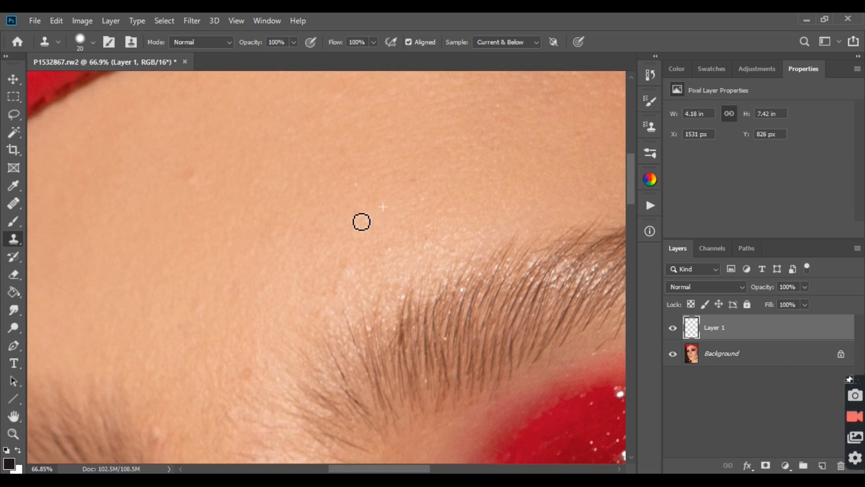
left_click(364, 182)
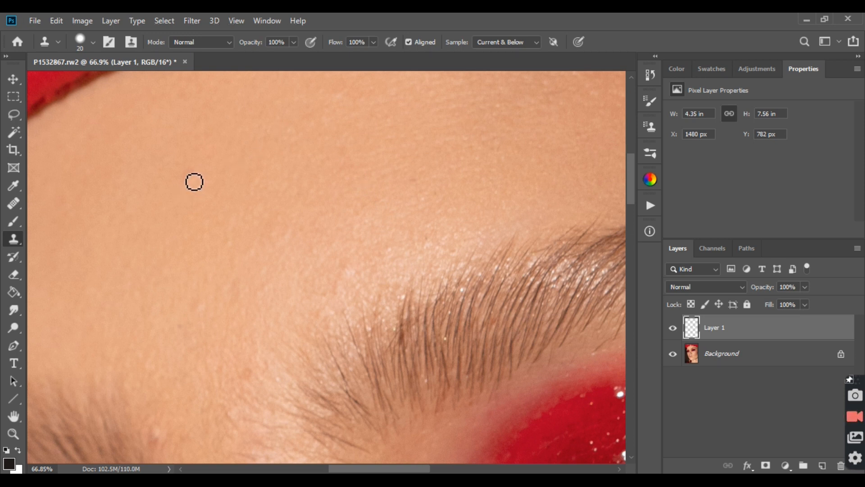
left_click(237, 187)
left_click(173, 197, "alt")
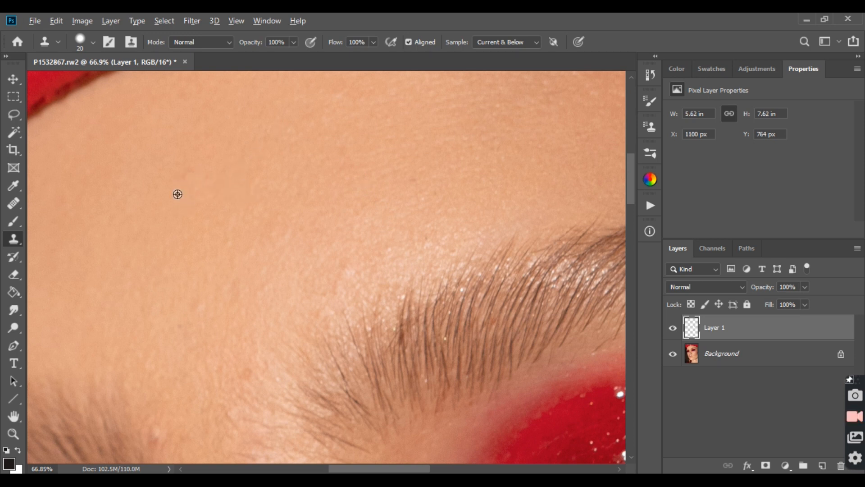
left_click(199, 193)
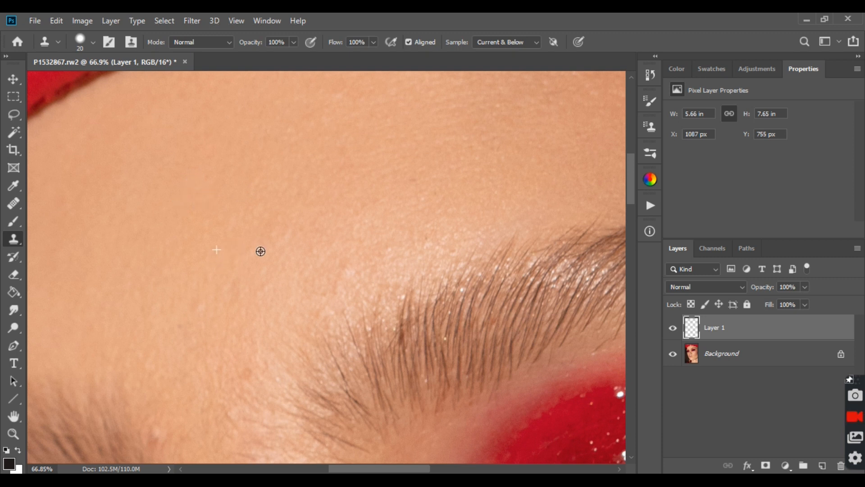
Step: Toggle Layer 1's visibility several times to compare the retouched face with the original
scroll(261, 251, "down", 4)
scroll(424, 256, "down", 5)
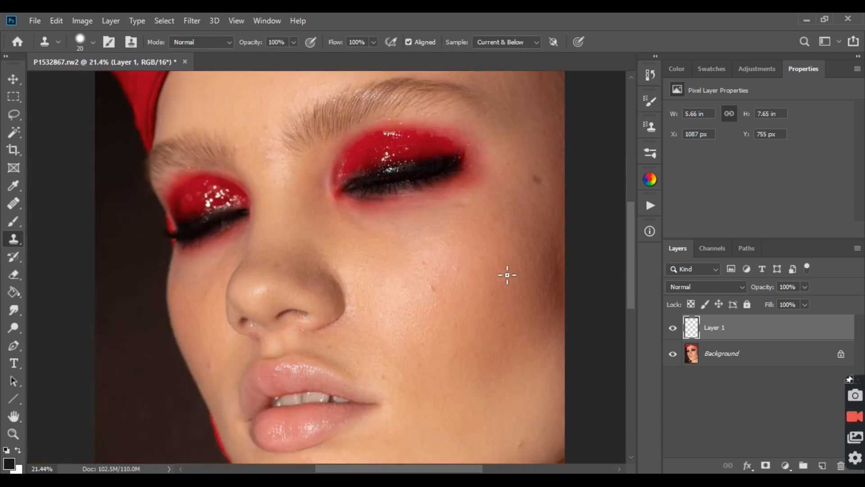
left_click(672, 329)
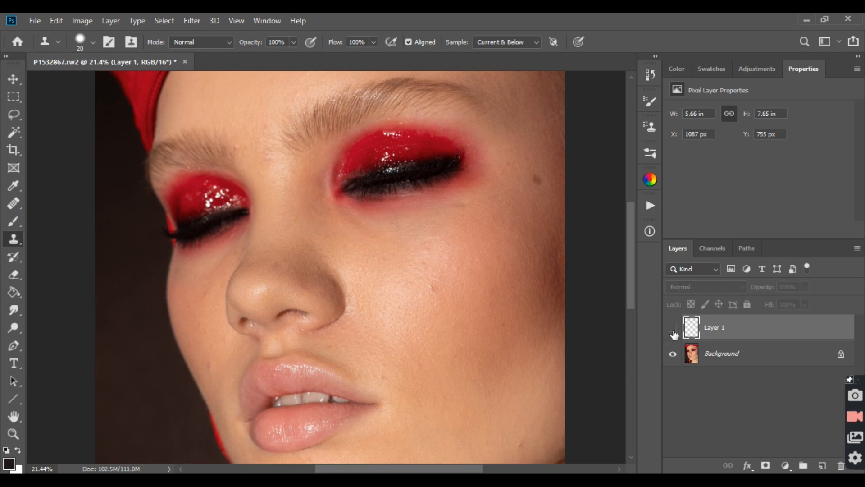
left_click(673, 330)
left_click(673, 330)
left_click(673, 330)
scroll(448, 286, "down", 3)
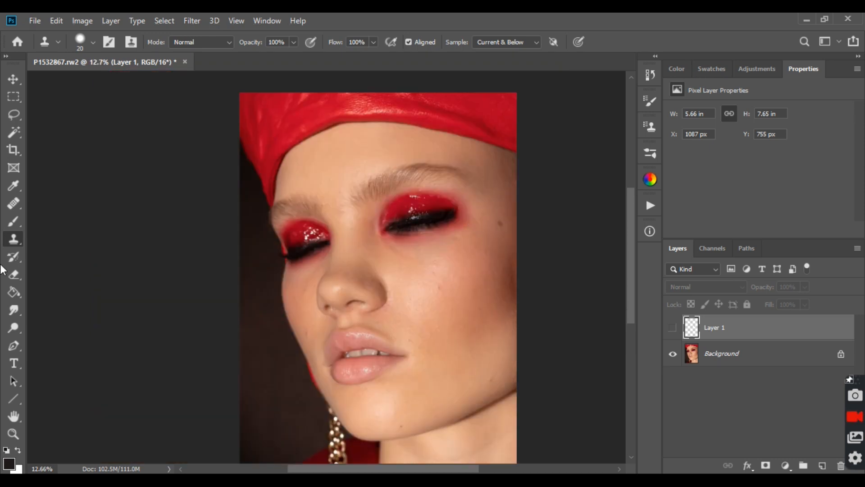
Step: Switch to the Spot Healing Brush, set its hardness to 65%, and show Layer 1 again
left_click_drag(15, 201, 44, 201)
left_click(44, 203)
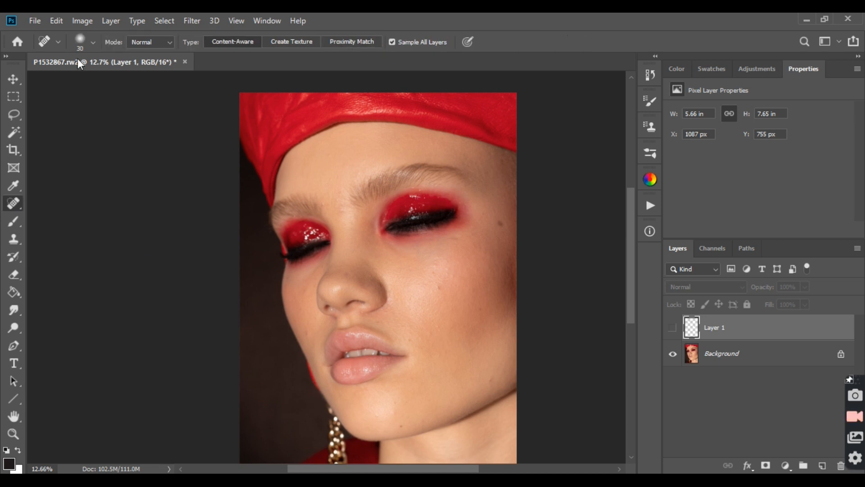
left_click(93, 42)
left_click_drag(72, 102, 86, 105)
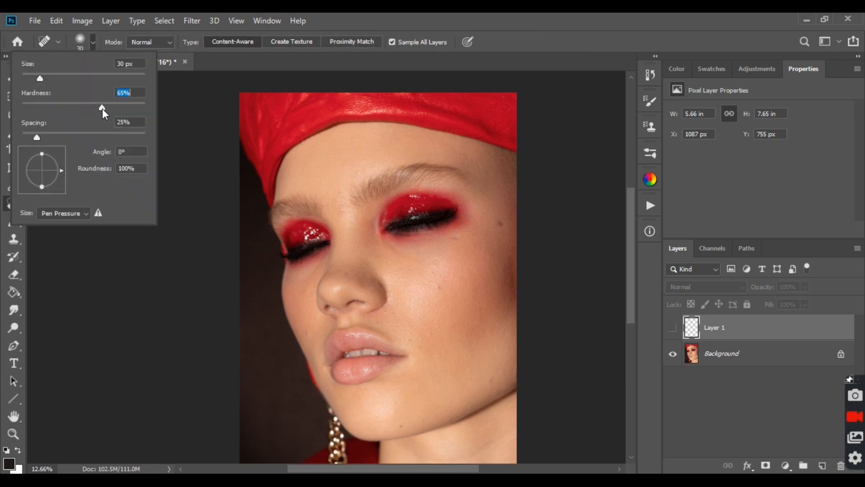
left_click(479, 14)
left_click(673, 328)
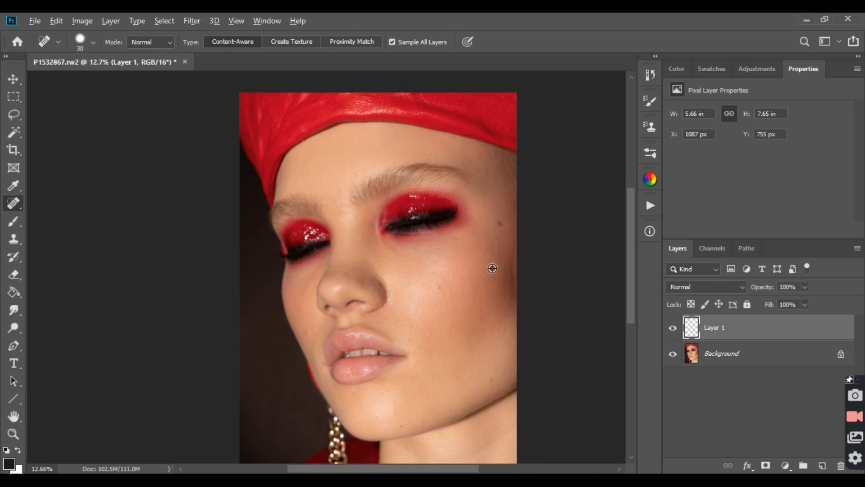
Step: Spot-heal the bright specks, small red spot and fine hair on the outer cheek on Layer 1
scroll(492, 269, "up", 10)
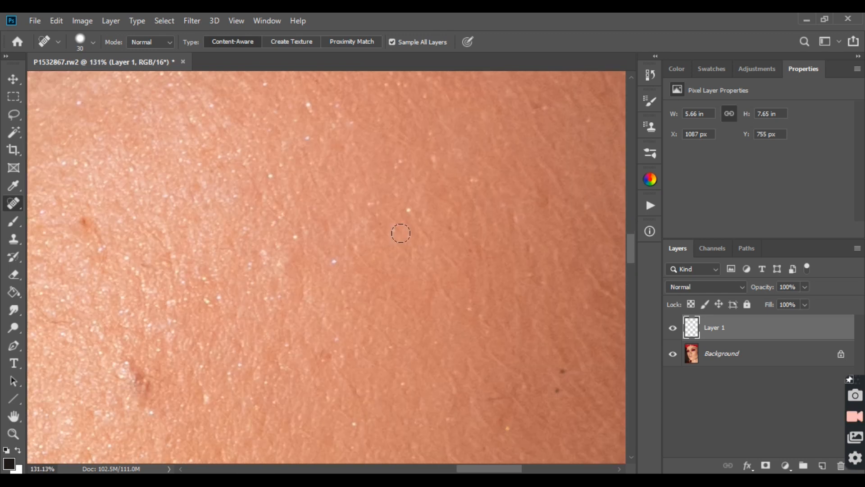
left_click(406, 211)
left_click(480, 183)
left_click(304, 104)
left_click(333, 262)
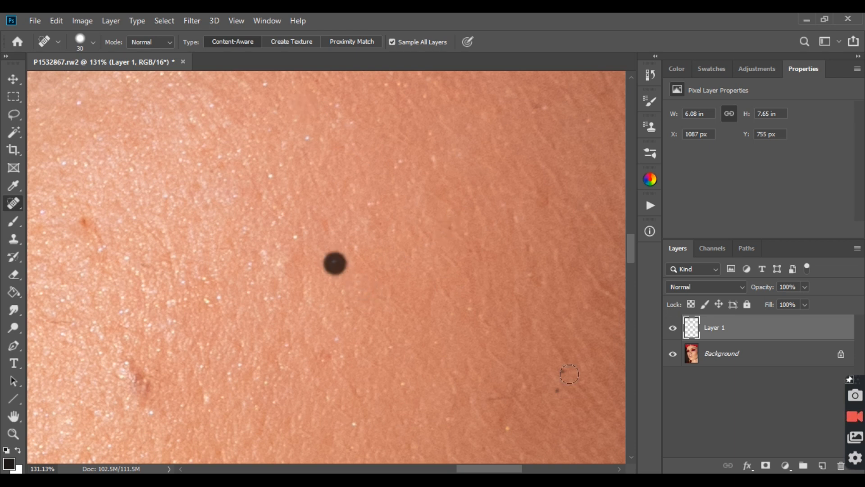
left_click(326, 350)
left_click(503, 394)
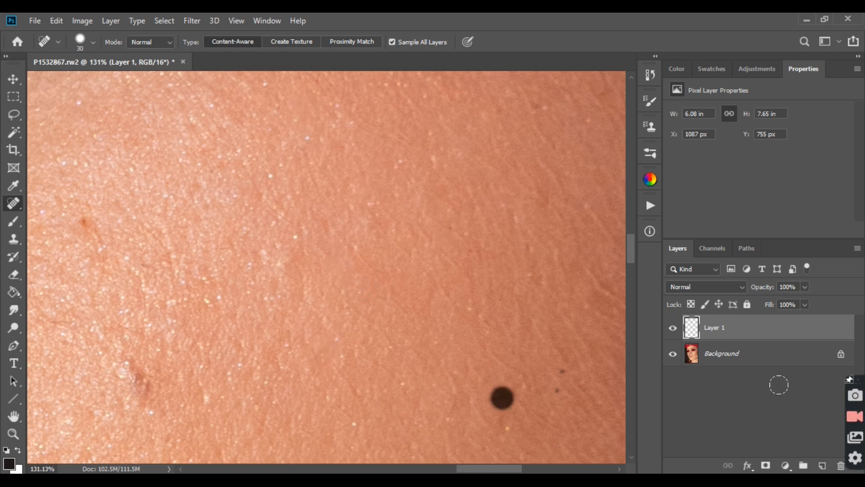
scroll(463, 266, "down", 3)
scroll(521, 377, "down", 3)
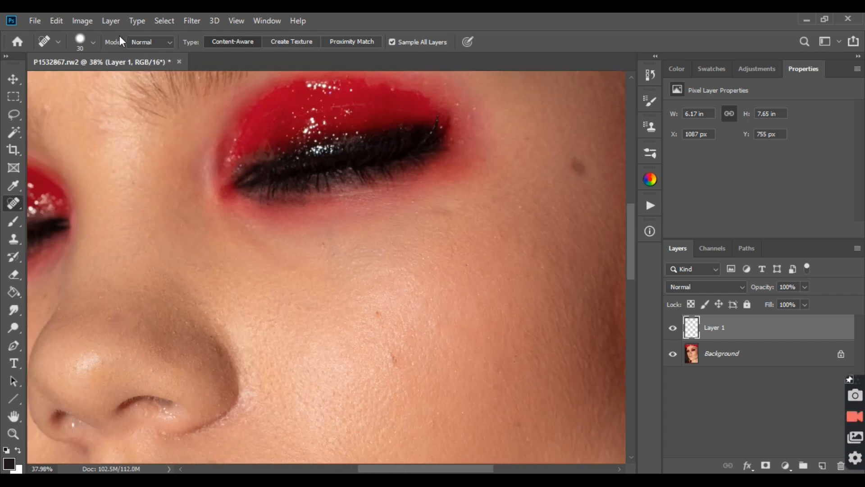
Step: Review the Spot Healing Brush's settings, then switch to the Healing Brush and examine its brush settings
left_click(94, 41)
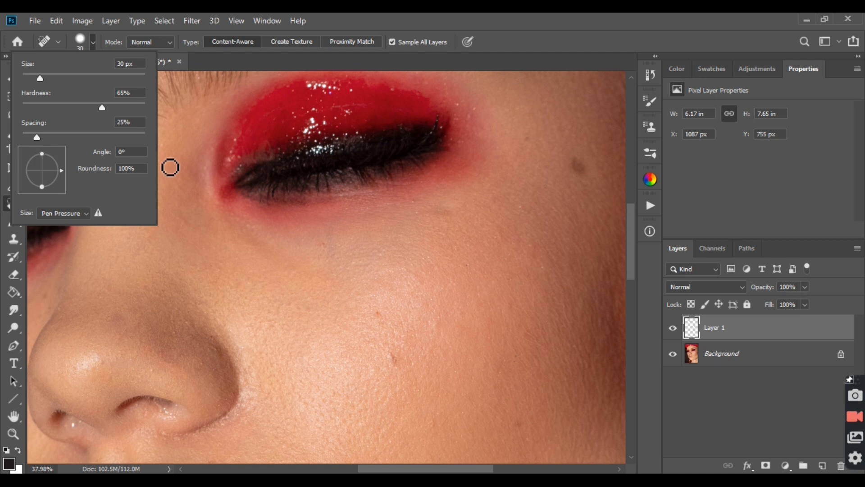
left_click(3, 210)
right_click(12, 205)
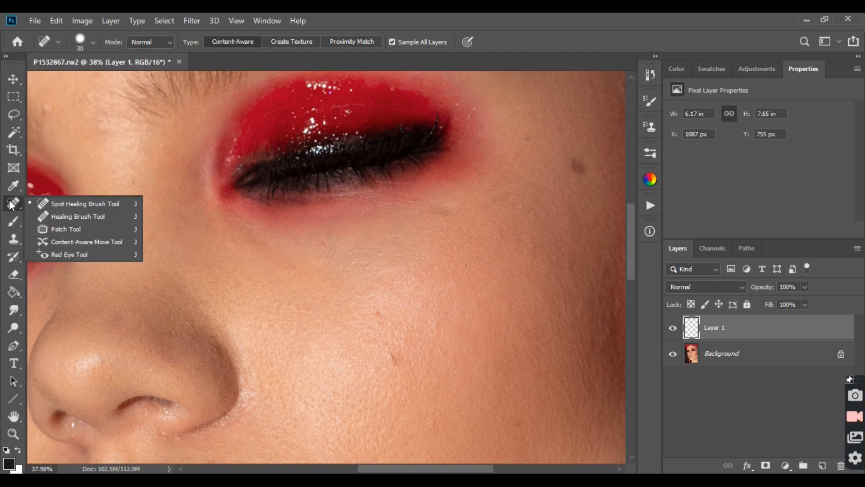
left_click(48, 216)
left_click(94, 42)
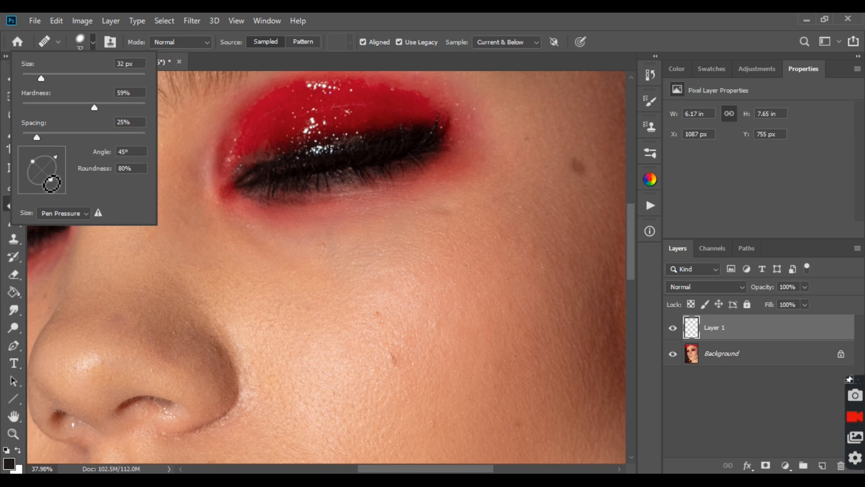
left_click(504, 18)
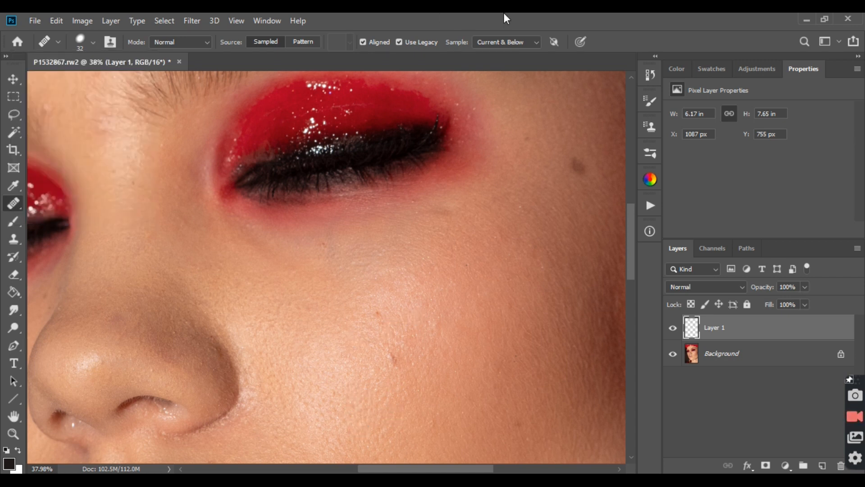
Step: Fit the whole portrait in view and toggle Layer 1's visibility to compare before and after
left_click(14, 433)
left_click_drag(228, 309, 435, 250)
right_click(433, 250)
left_click(442, 255)
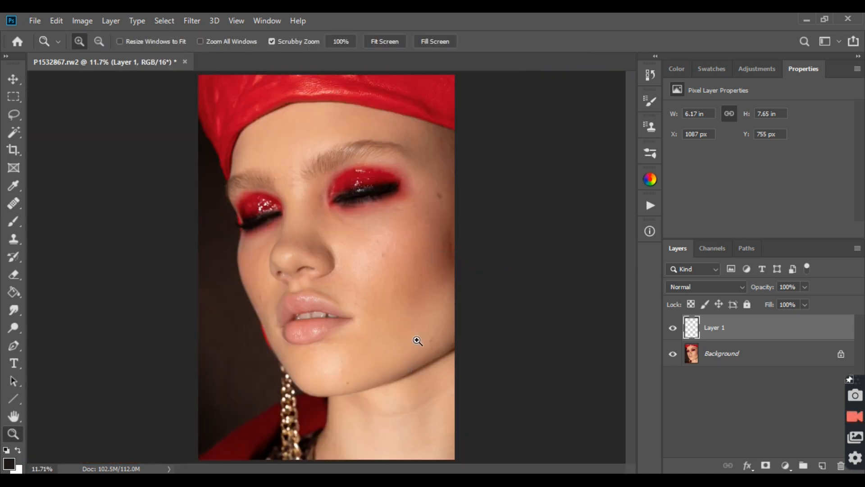
left_click(672, 329)
left_click(674, 329)
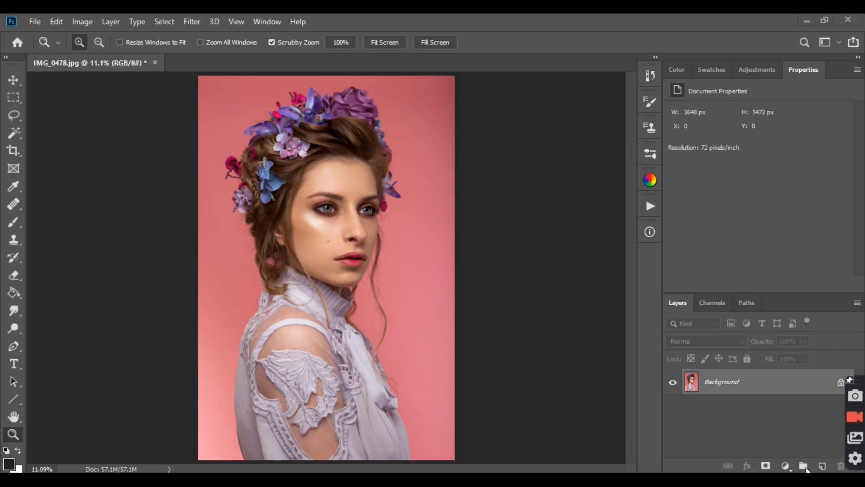
Step: Create a layer group above the Background in IMG_0478.jpg and name it "Selective Sharpening"
left_click(803, 467)
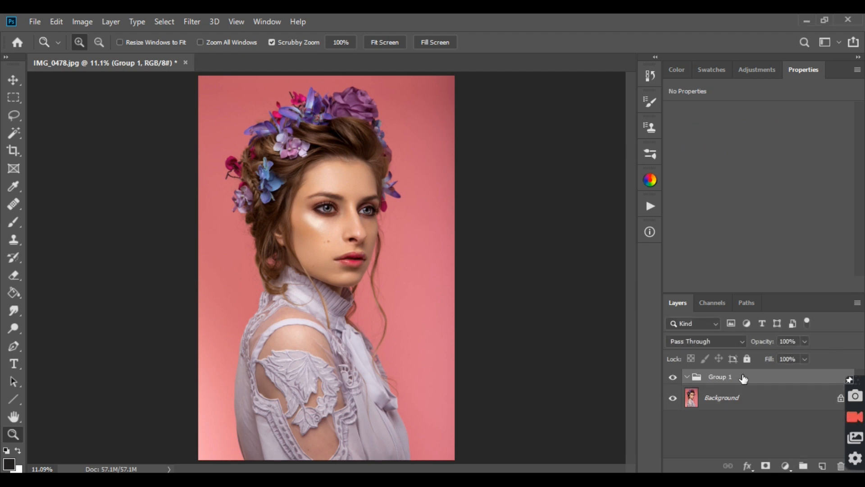
double_click(722, 377)
type("Selective Sa")
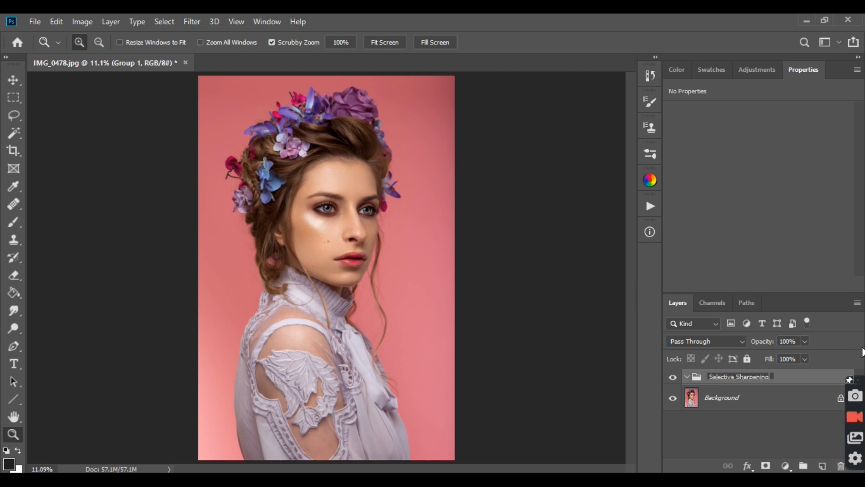
key("Return")
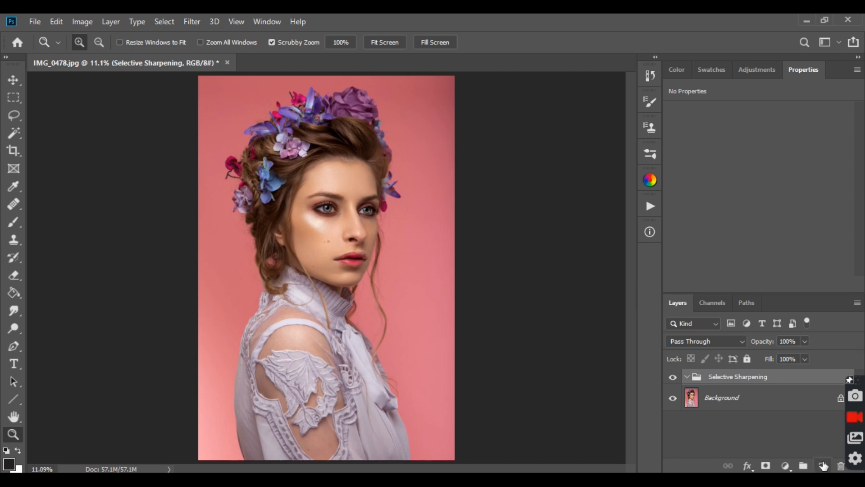
Step: Add a layer with a copy of the image inside the Selective Sharpening group and apply High Pass with a 5.0-pixel radius
left_click(822, 466)
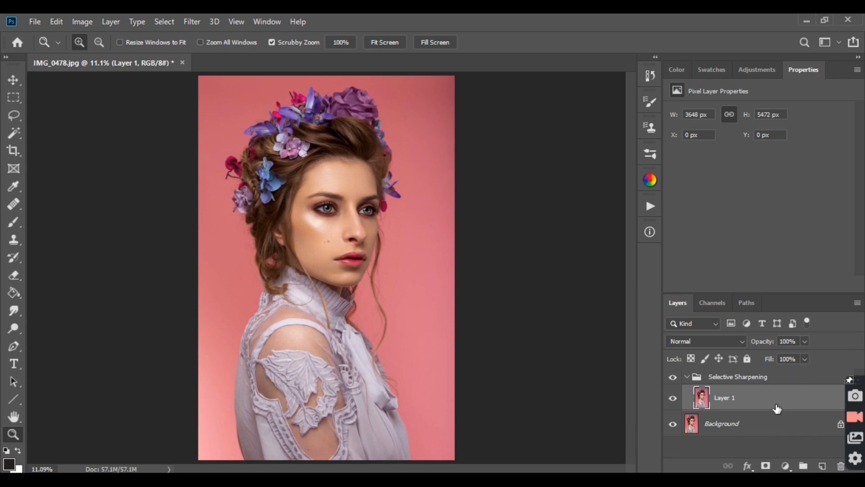
left_click(192, 23)
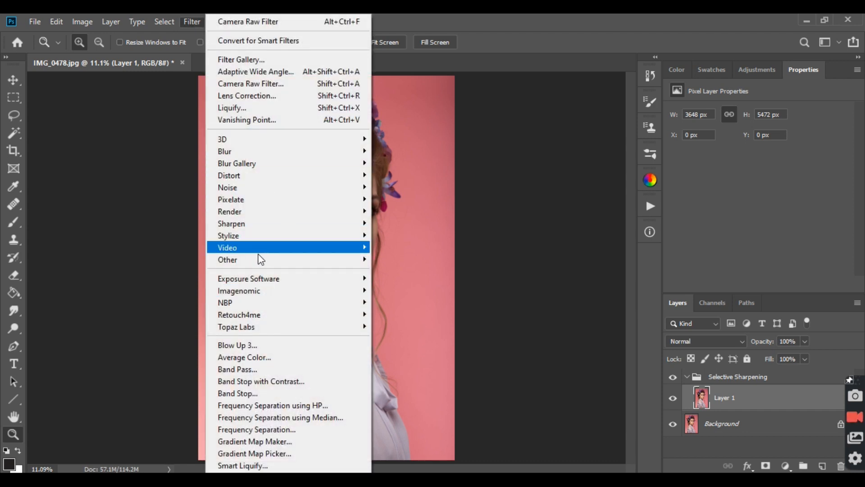
mouse_move(258, 260)
left_click(384, 271)
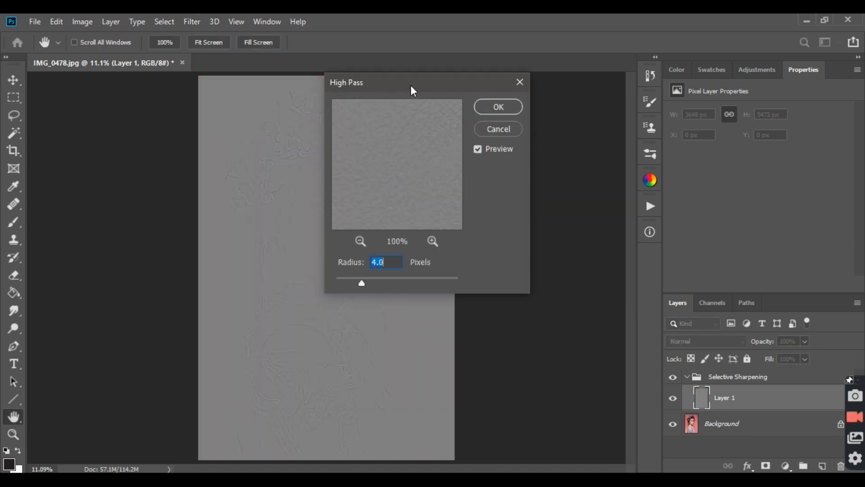
left_click_drag(413, 90, 536, 115)
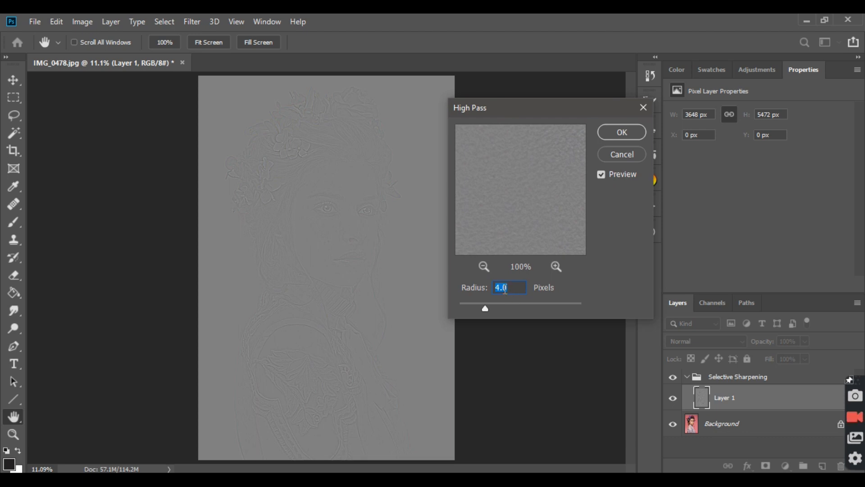
left_click_drag(487, 307, 492, 309)
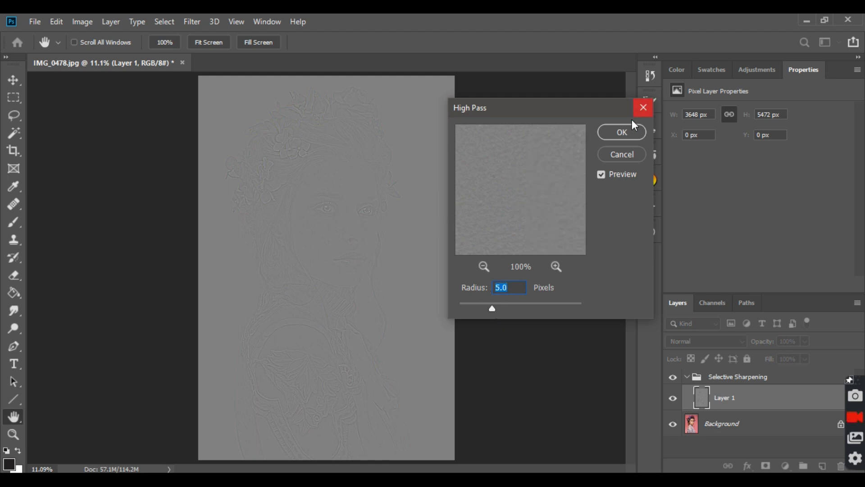
key("z")
left_click(628, 131)
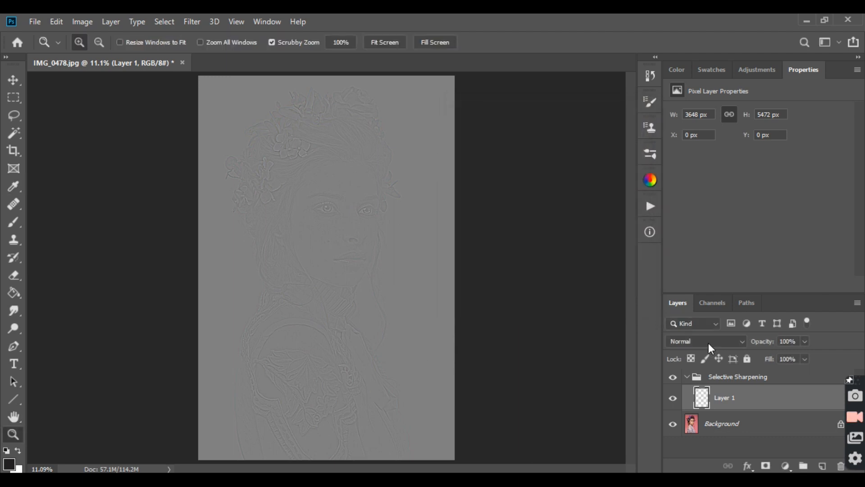
Step: Set Layer 1's blend mode to Soft Light and add an inverted, black layer mask to it
left_click(709, 342)
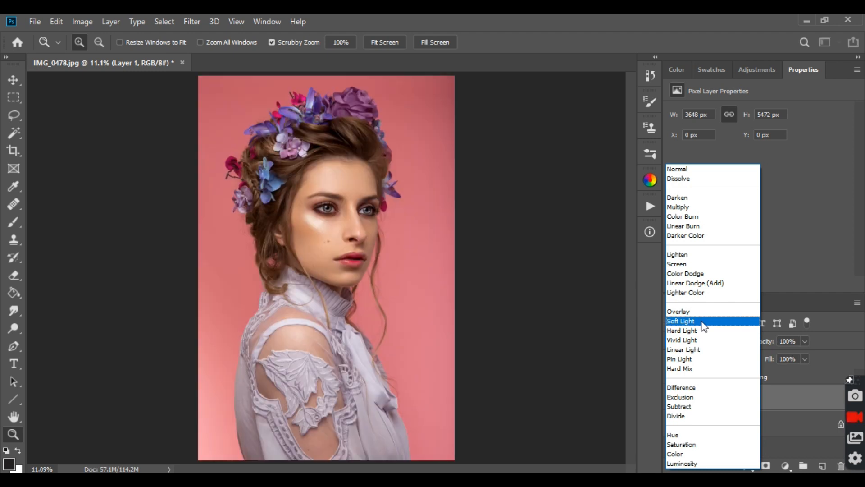
left_click(704, 326)
left_click_drag(329, 209, 437, 261)
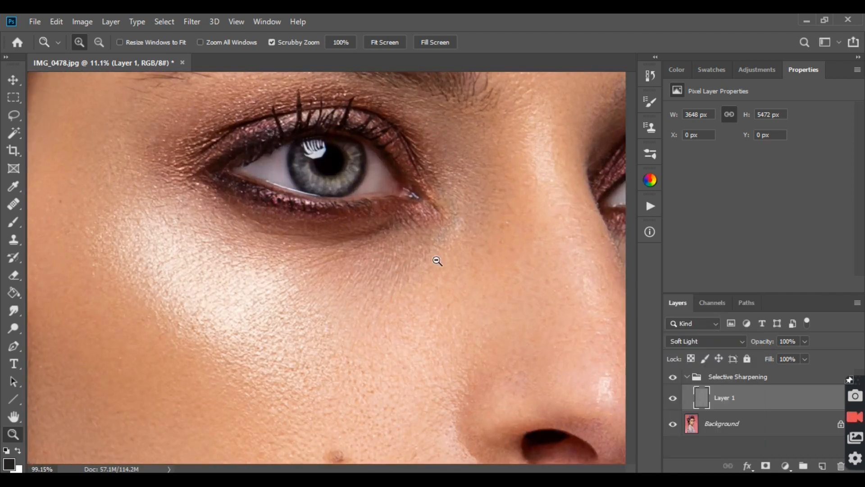
left_click(721, 341)
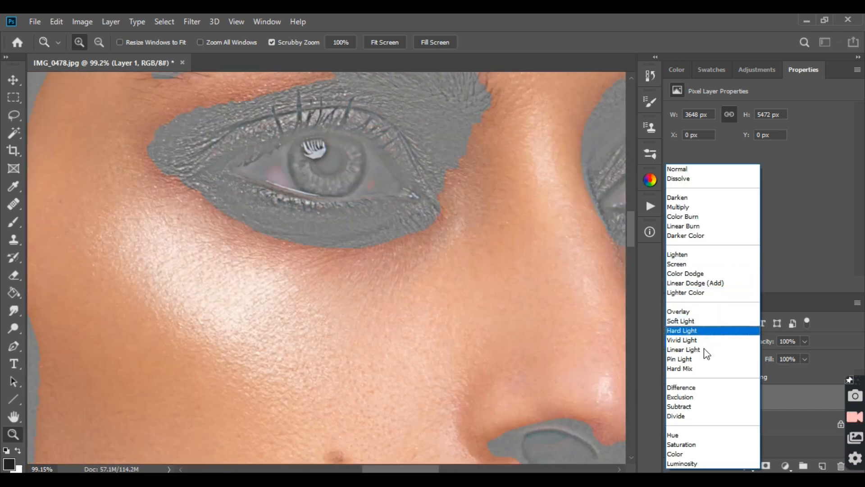
left_click(701, 322)
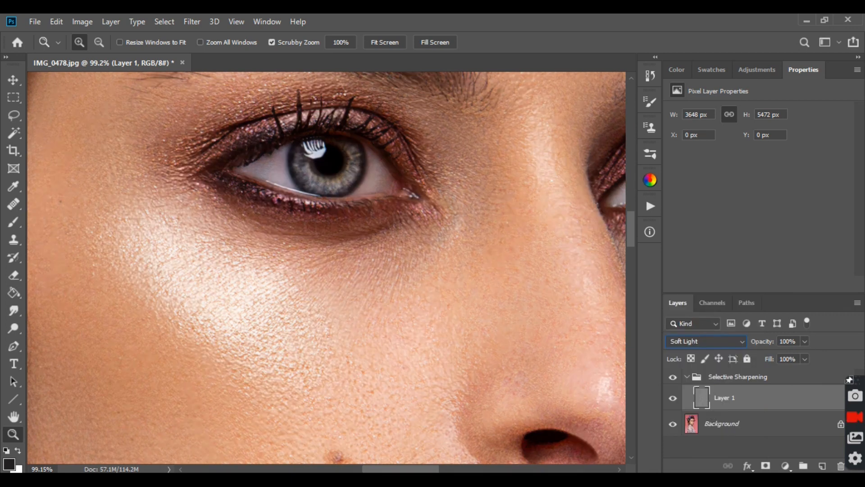
left_click(765, 465)
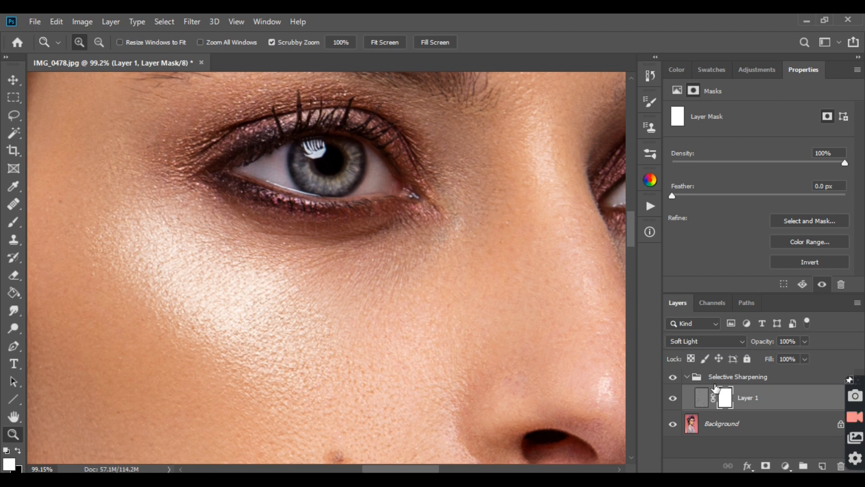
key("ctrl+i")
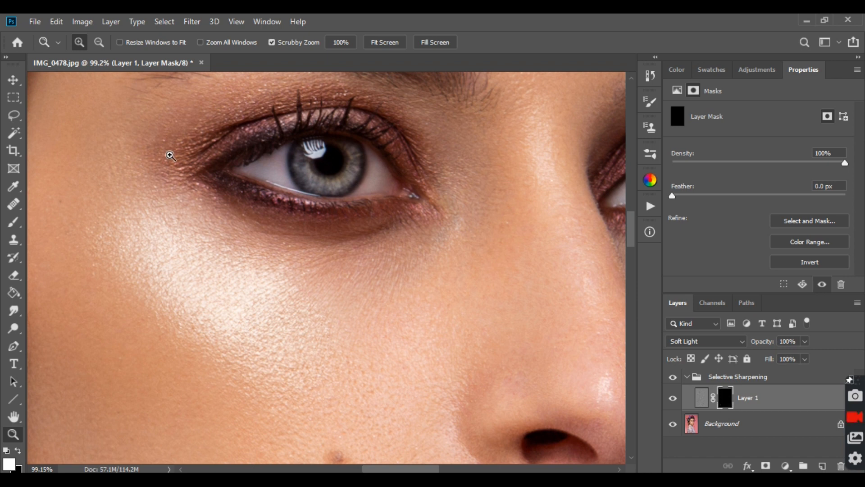
Step: Paint white over both eyes on Layer 1's mask with a 70-pixel brush at 100% flow
left_click(13, 222)
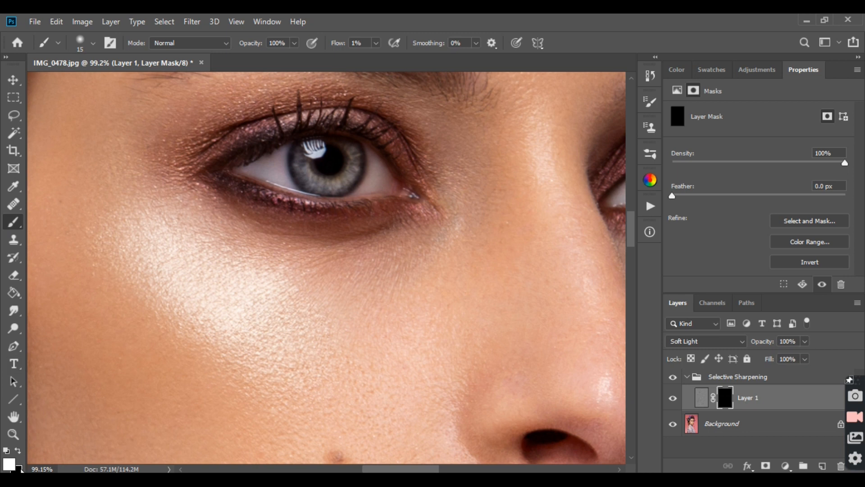
left_click_drag(377, 43, 456, 60)
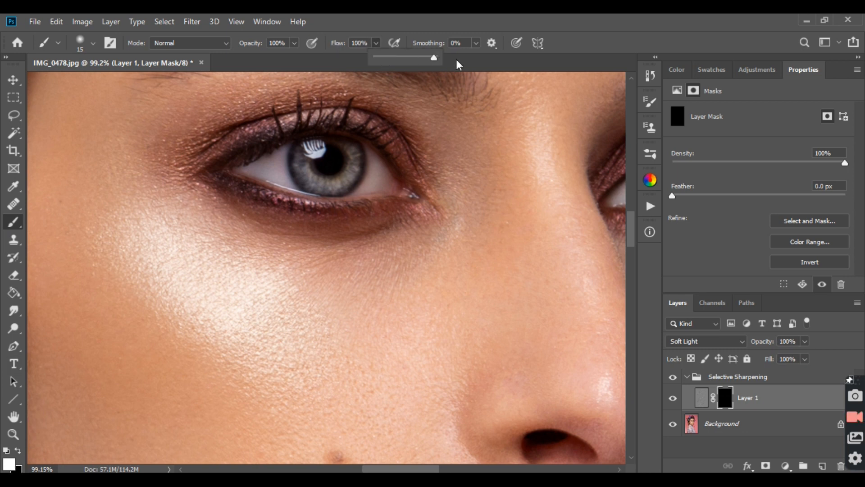
left_click(501, 15)
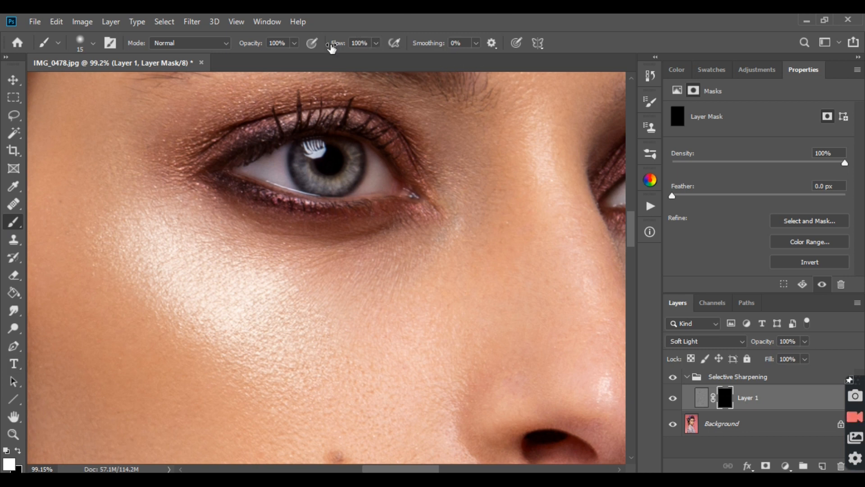
left_click(95, 43)
key("Return")
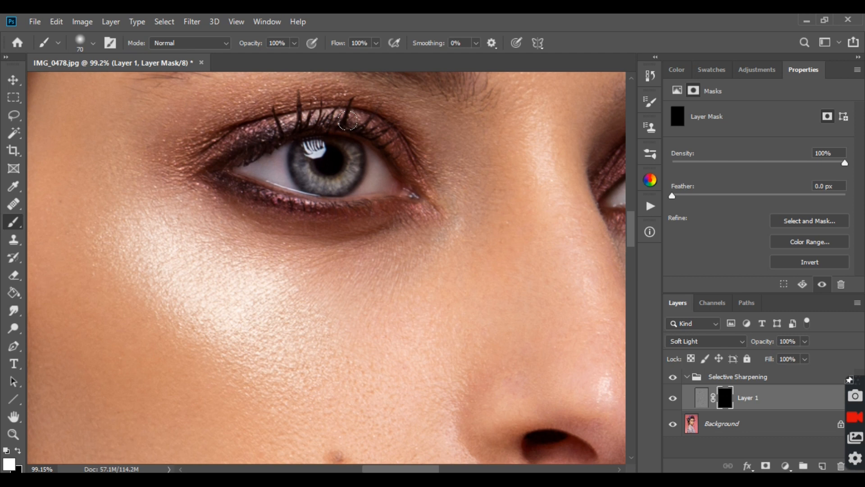
scroll(400, 152, "up", 5)
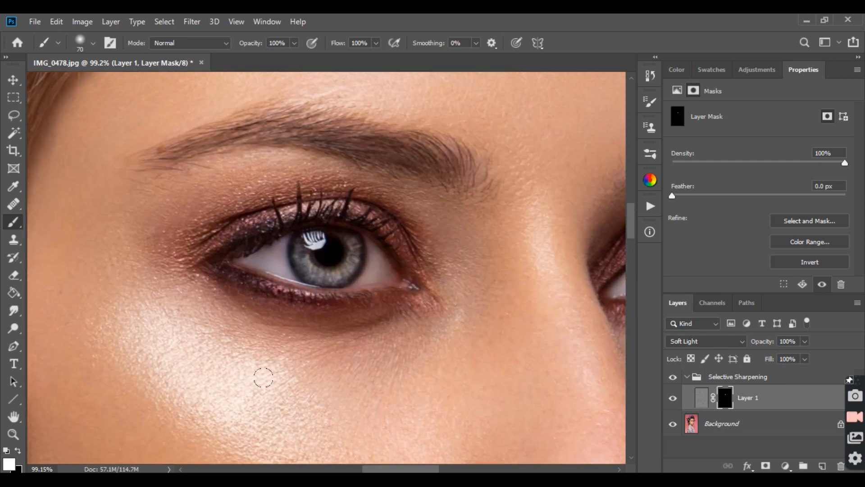
scroll(419, 470, "right", 7)
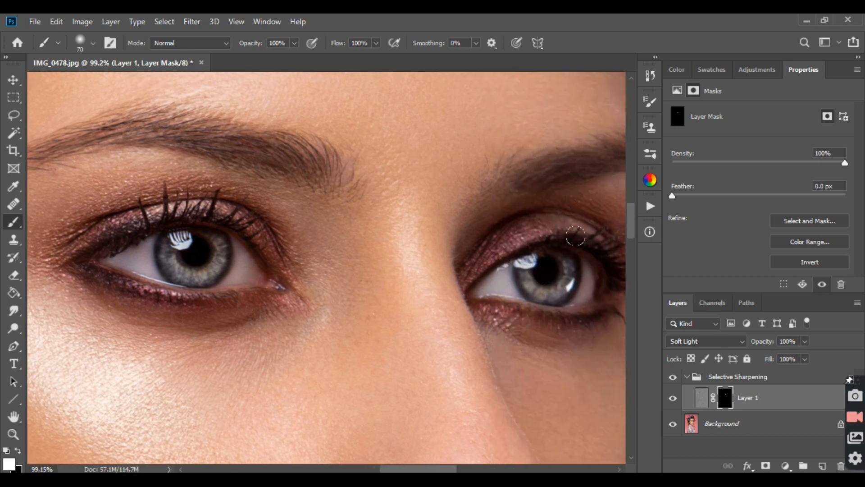
scroll(453, 431, "right", 5)
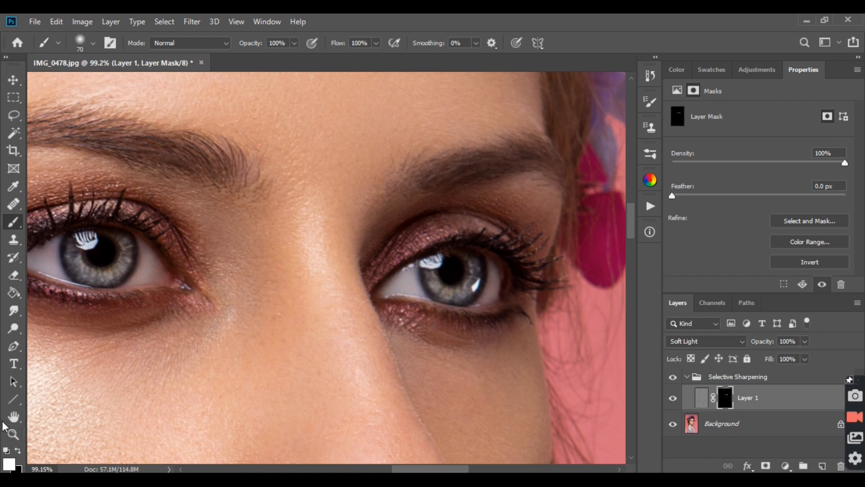
Step: Reveal the sharpening on the lips by painting white on Layer 1's mask
key("z")
right_click(189, 275)
left_click(212, 284)
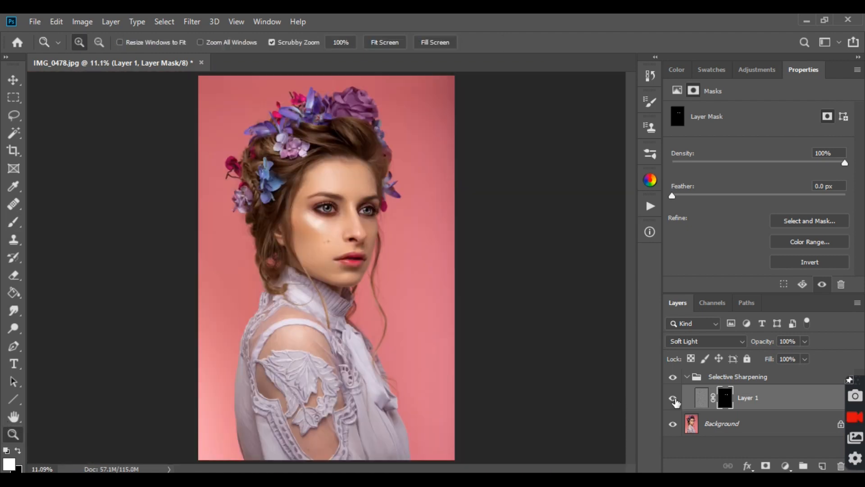
left_click_drag(350, 198, 449, 258)
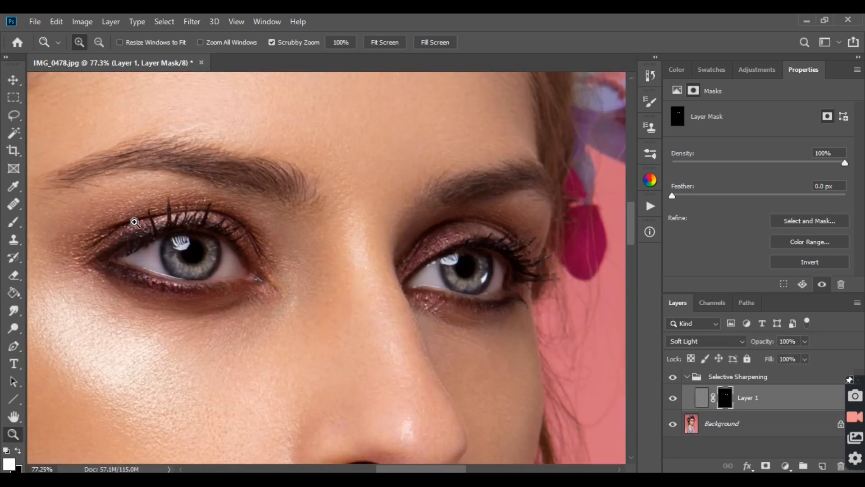
left_click_drag(428, 470, 411, 469)
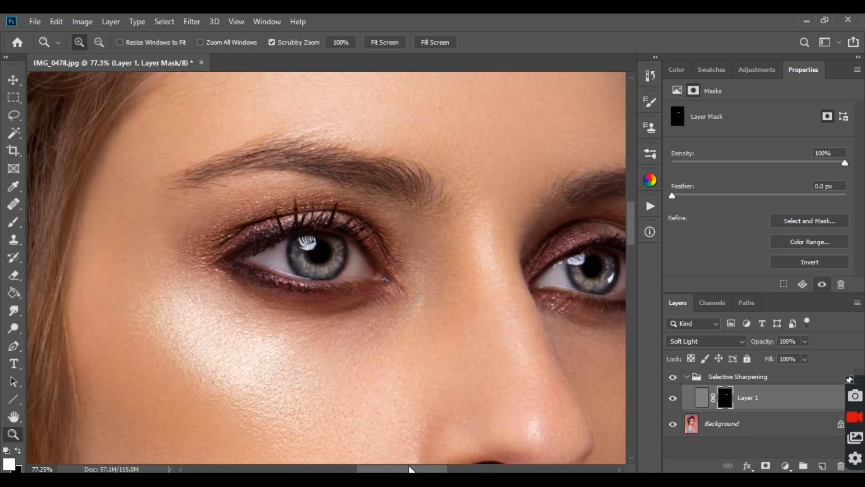
scroll(474, 340, "down", 10)
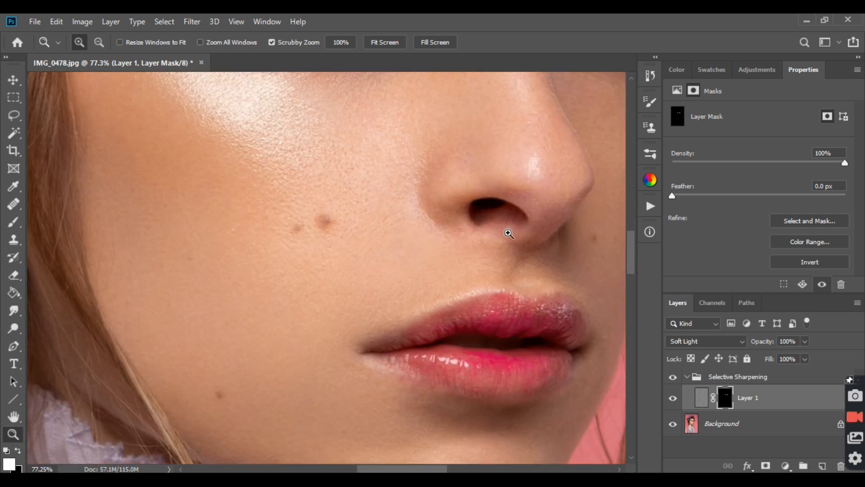
left_click(13, 222)
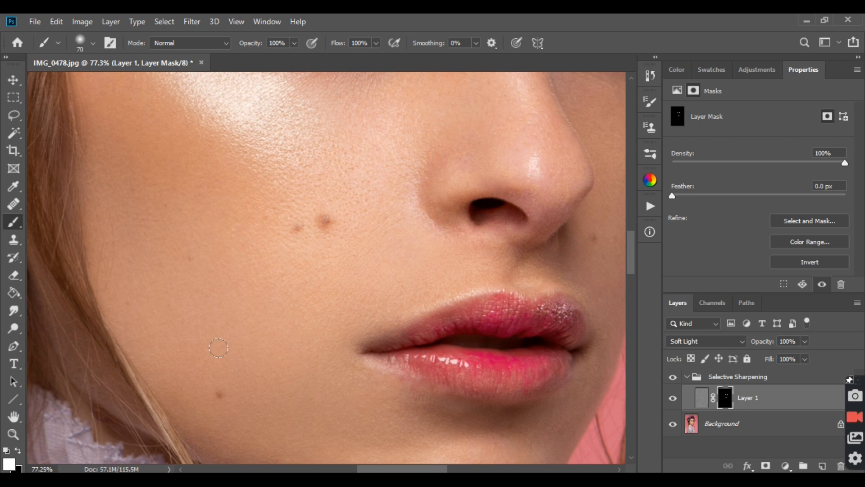
left_click(13, 434)
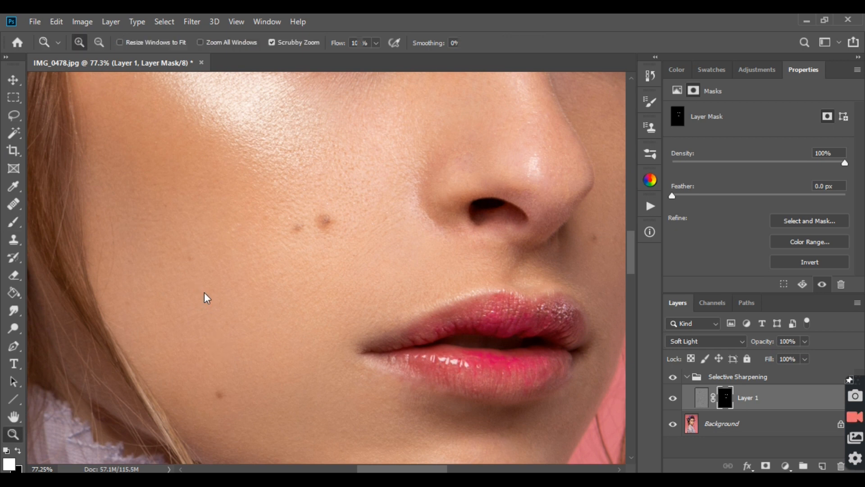
Step: Paint white on Layer 1's mask over the hair above the forehead to sharpen the strands
key("ctrl+0")
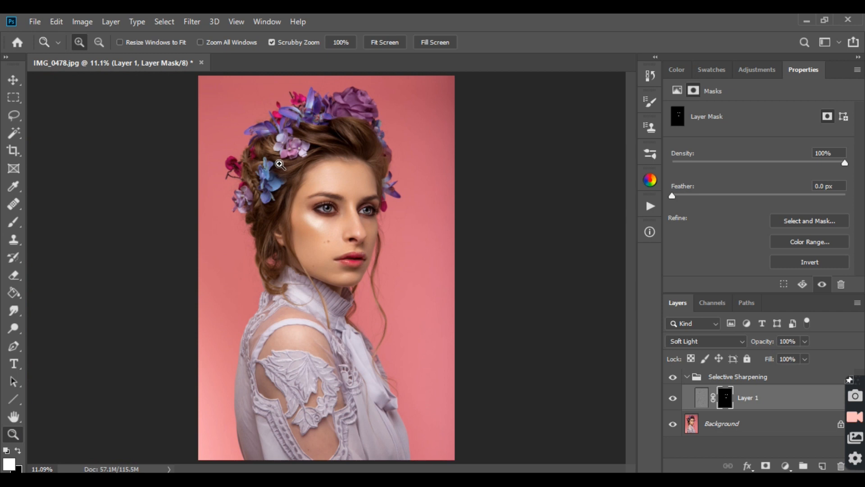
left_click_drag(273, 166, 318, 163)
scroll(396, 191, "up", 3)
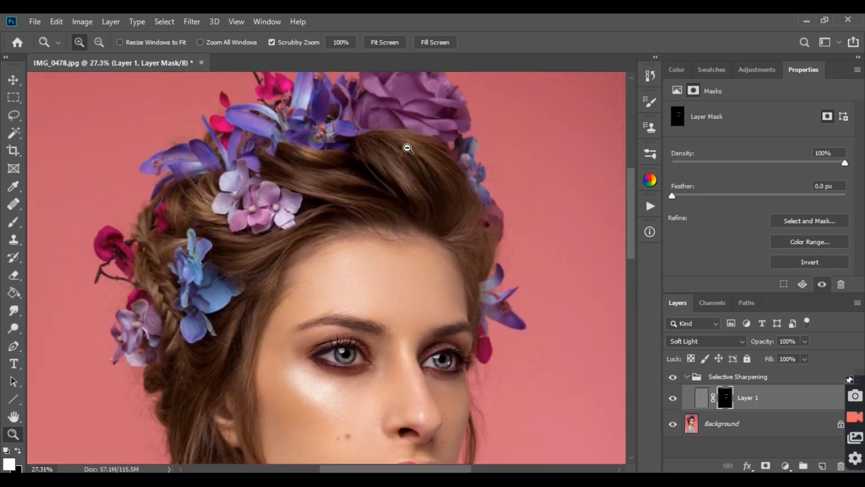
left_click_drag(406, 143, 442, 172)
left_click(14, 221)
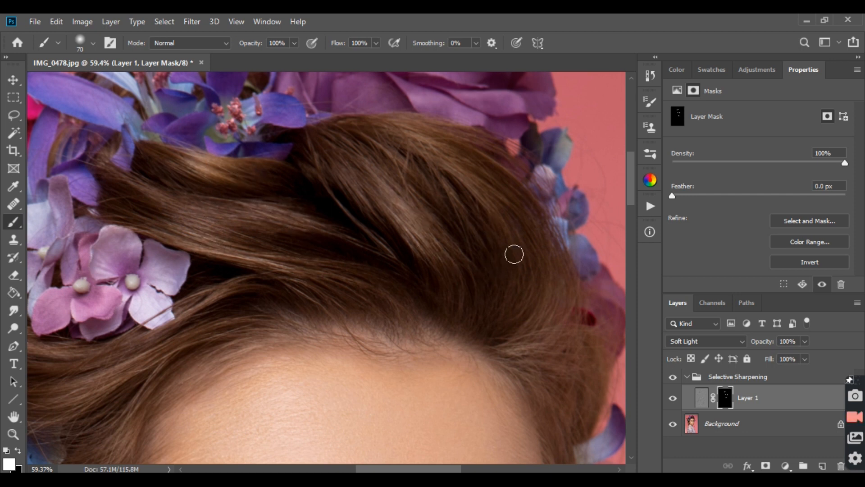
mouse_move(514, 254)
left_mouse_down()
mouse_move(516, 224)
mouse_move(497, 197)
mouse_move(514, 237)
mouse_move(475, 162)
mouse_move(431, 155)
left_mouse_up()
Step: Toggle Layer 1's visibility to compare the hair before and after sharpening
left_click(674, 398)
left_click(674, 398)
left_click(673, 398)
left_click(674, 398)
Step: Toggle the Selective Sharpening group's visibility to compare before and after, on the whole portrait and in close-ups of the hair and eyes
left_click(13, 434)
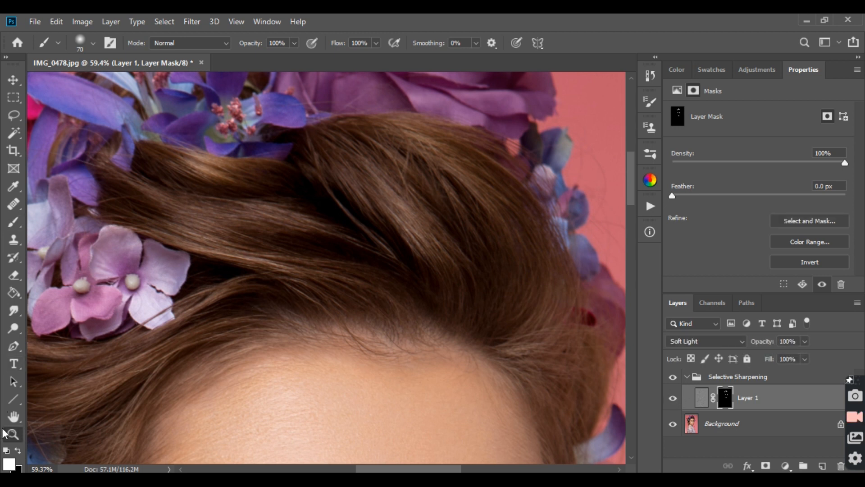
right_click(164, 372)
left_click(180, 376)
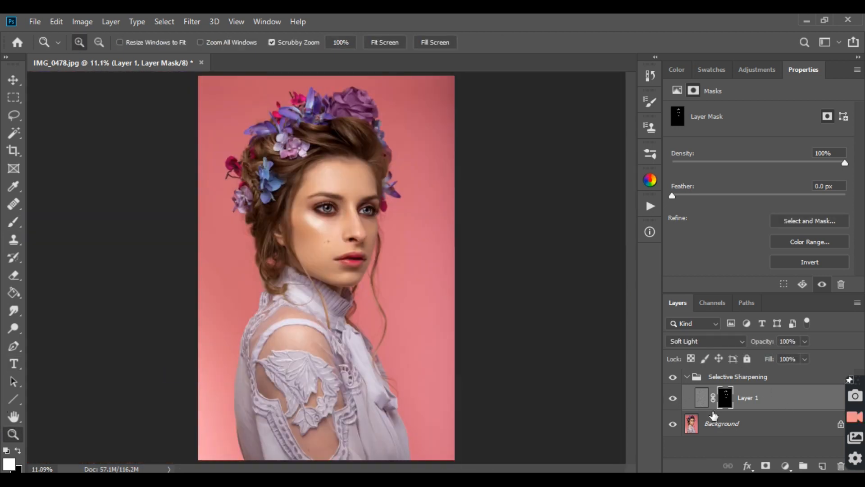
left_click(673, 377)
left_click_drag(338, 190, 413, 237)
scroll(439, 284, "up", 4)
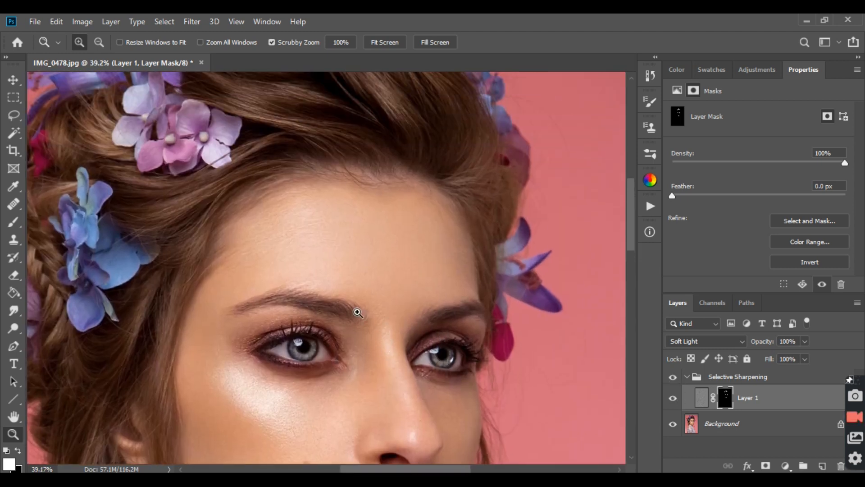
scroll(358, 312, "up", 1)
mouse_move(306, 263)
left_mouse_down()
mouse_move(328, 266)
mouse_move(320, 266)
left_mouse_up()
scroll(396, 258, "up", 1)
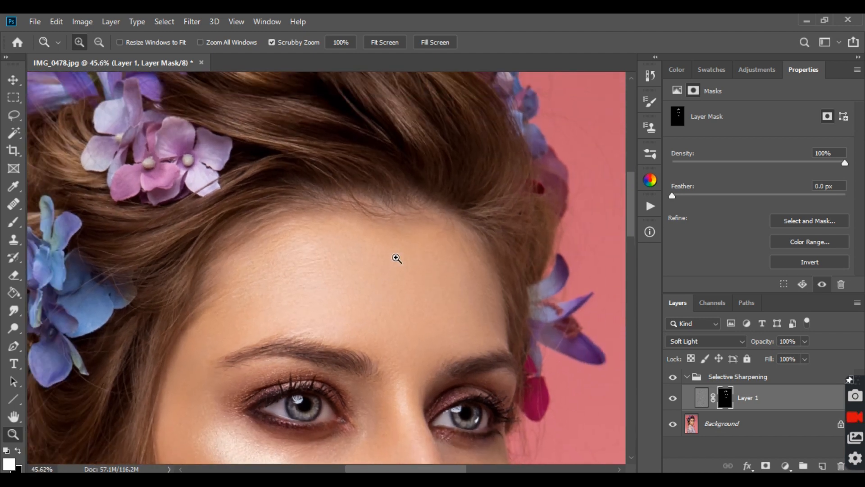
left_click(673, 377)
scroll(322, 371, "down", 2)
left_click_drag(322, 371, 440, 290)
left_click(674, 379)
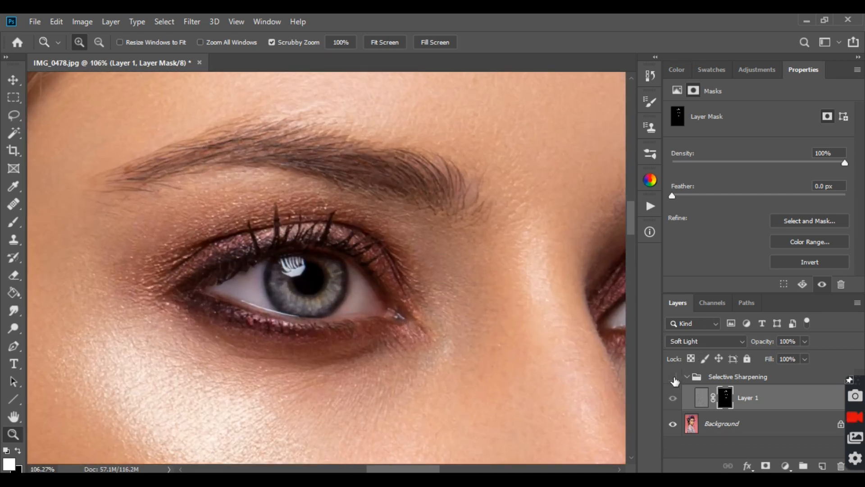
left_click_drag(222, 218, 238, 225)
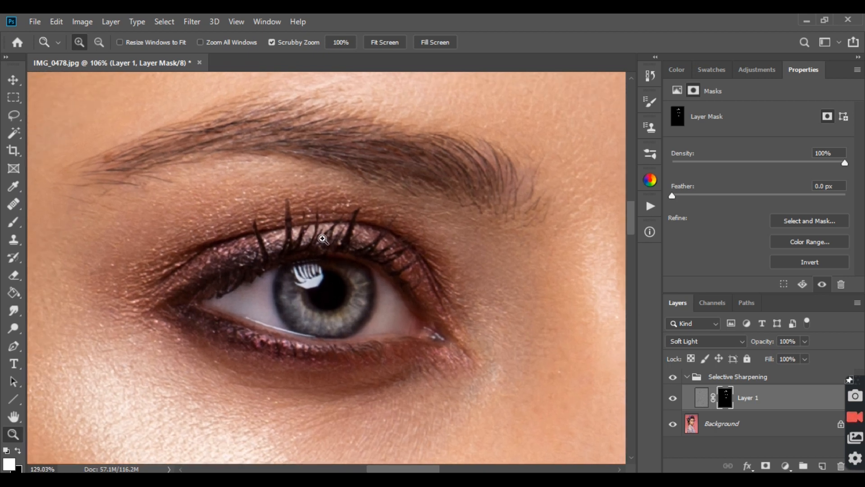
left_click(674, 378)
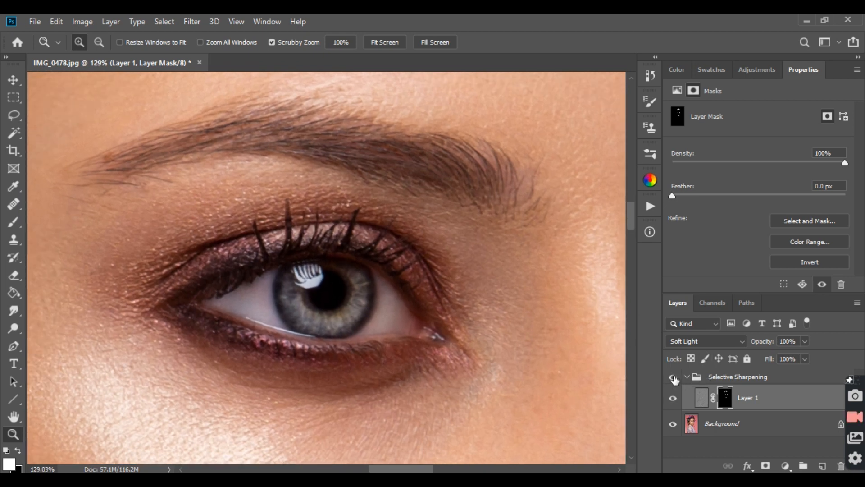
right_click(244, 197)
left_click(254, 204)
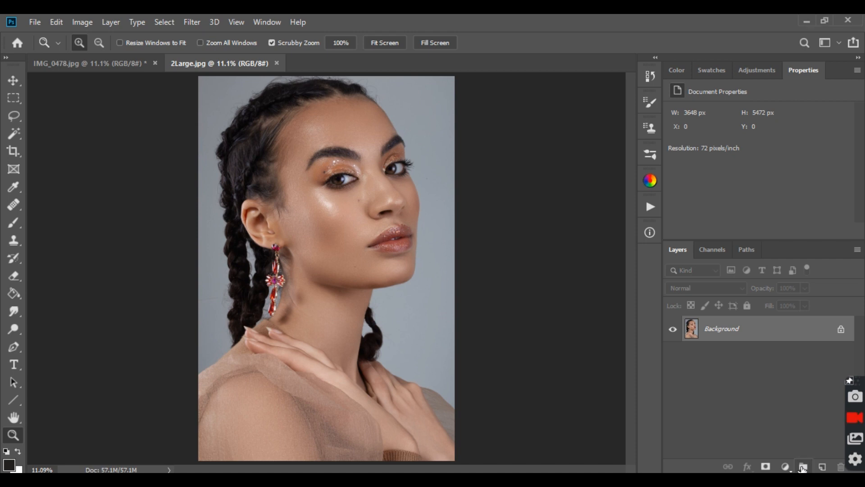
Step: Create a layer group above the Background in 2Large.jpg and add a Curves adjustment layer inside it
left_click(803, 467)
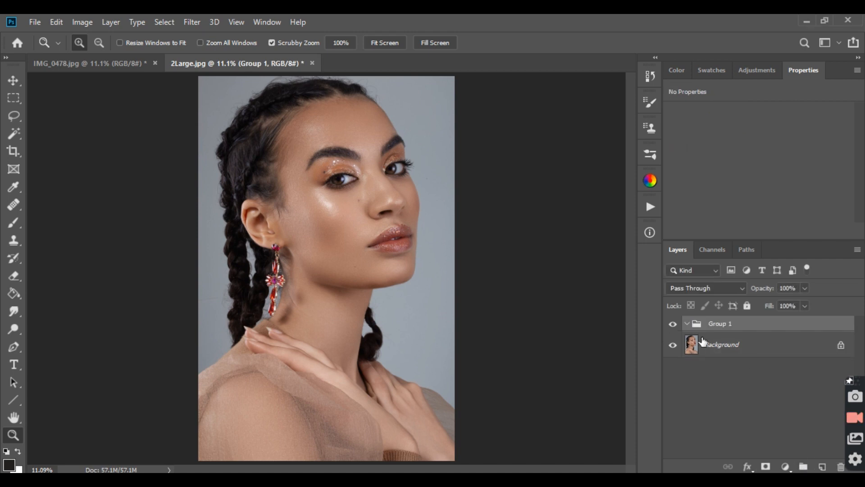
left_click(785, 467)
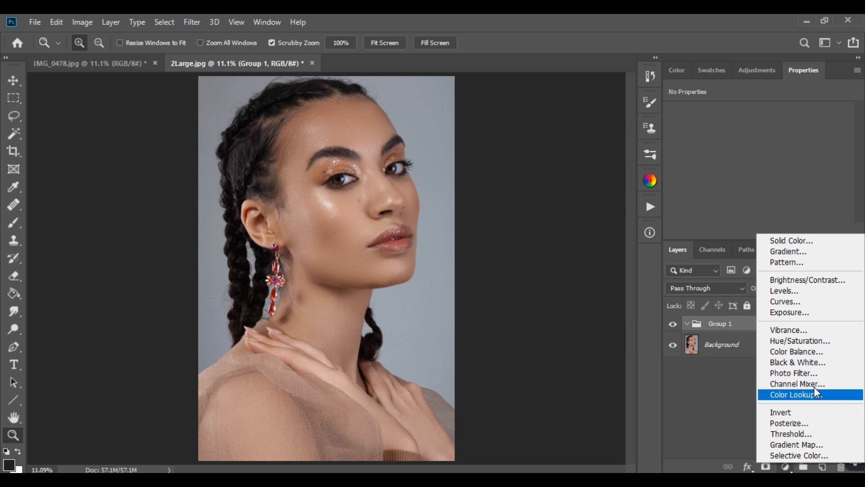
left_click(807, 301)
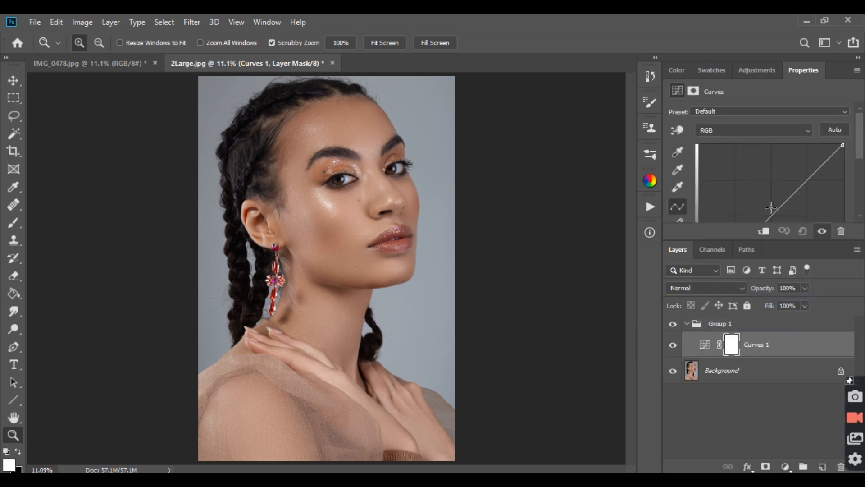
Step: Enlarge the Curves properties area and raise the RGB curve slightly at its midpoint to brighten the portrait
left_click_drag(779, 242, 779, 329)
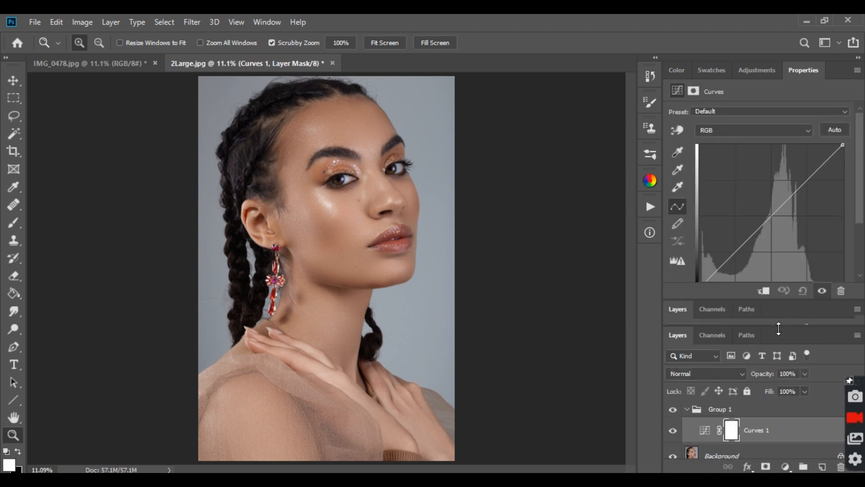
left_click(768, 214)
left_click_drag(768, 215, 763, 204)
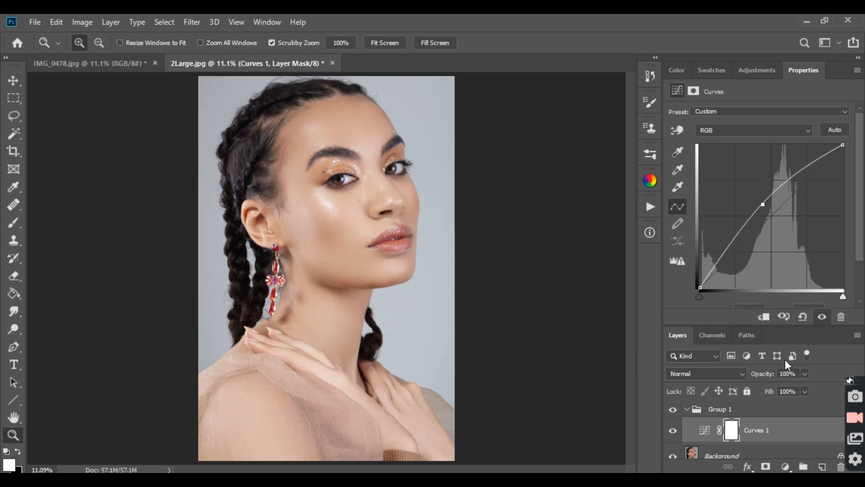
Step: In the Curves 1 layer's blending options, split the underlying layer's black Blend If slider to 146 / 255 and apply it
right_click(807, 431)
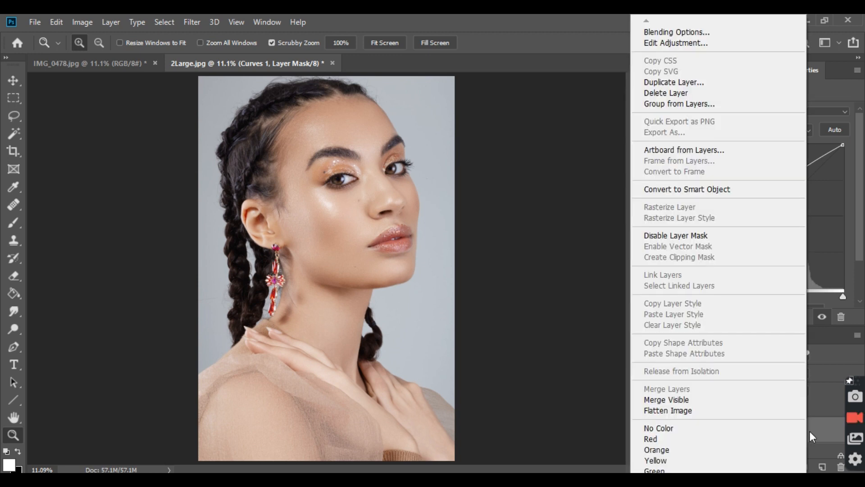
left_click(684, 33)
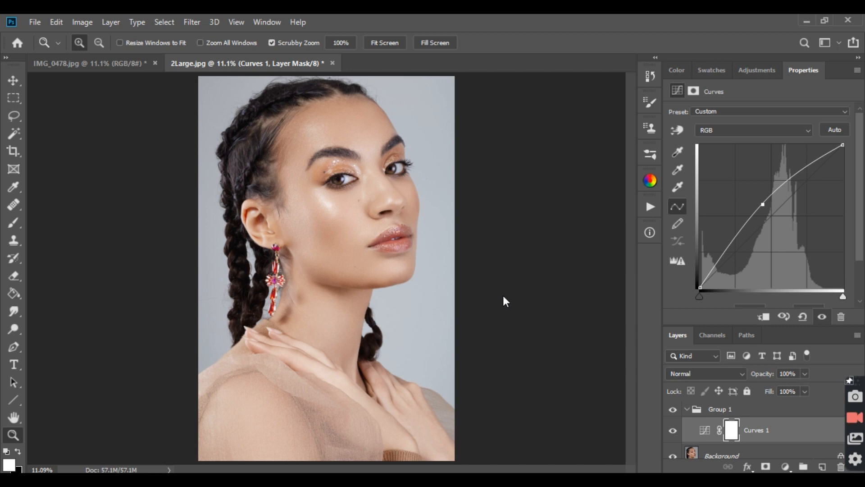
key("h")
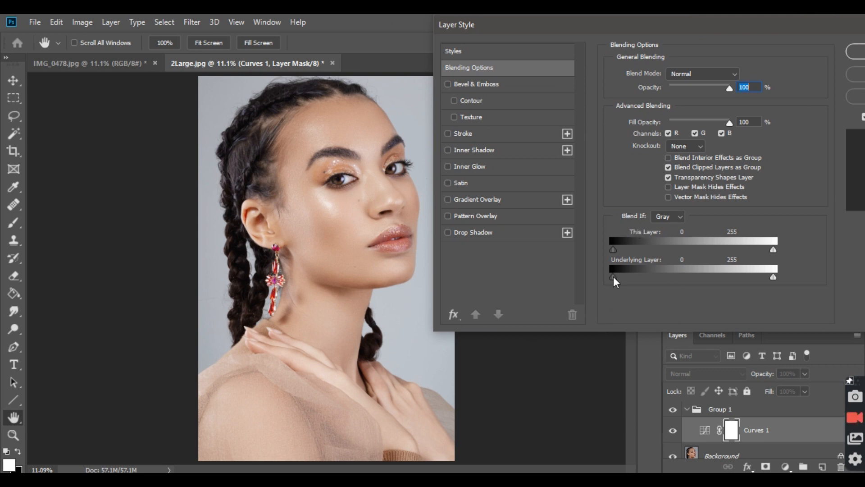
left_click_drag(615, 282, 704, 283)
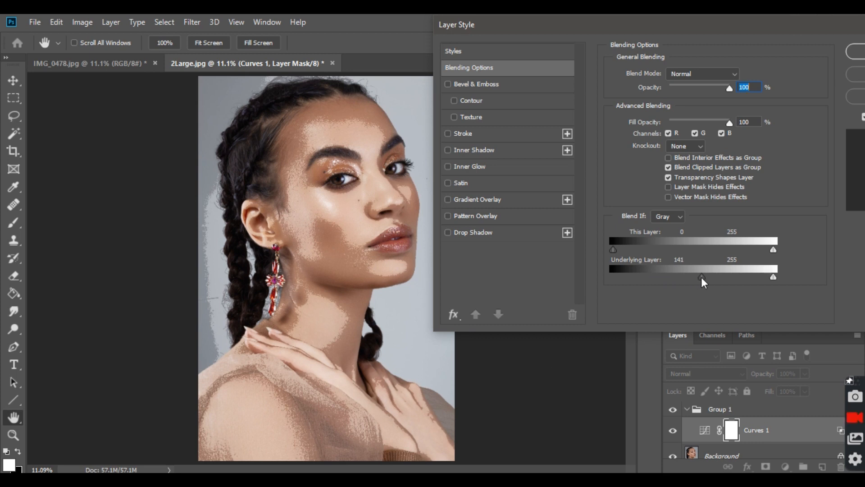
left_click_drag(704, 281, 708, 280)
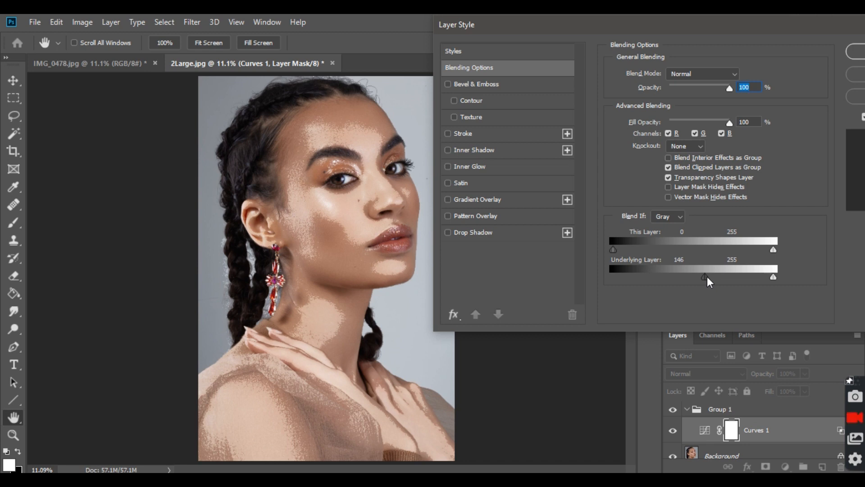
left_click_drag(708, 282, 787, 279)
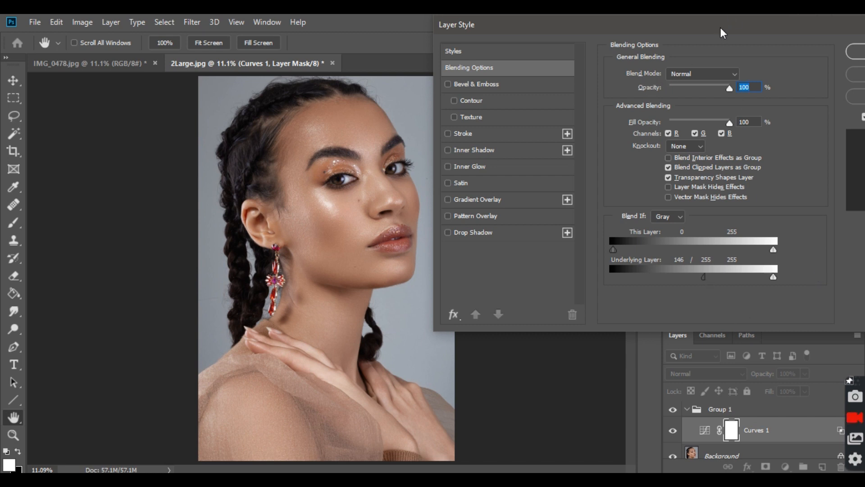
left_click_drag(721, 27, 610, 55)
left_click(751, 80)
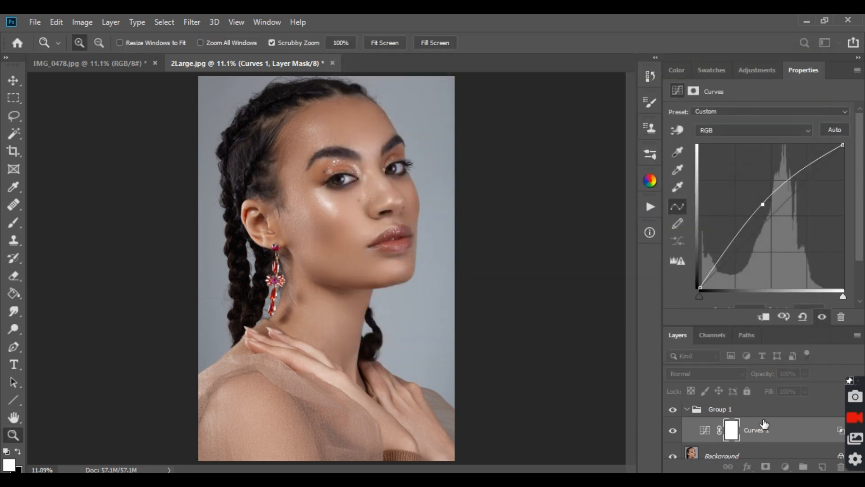
Step: Compare the portrait with and without Group 1, and set the Curves 1 layer to Soft Light at 60% opacity
left_click(675, 410)
left_click(674, 410)
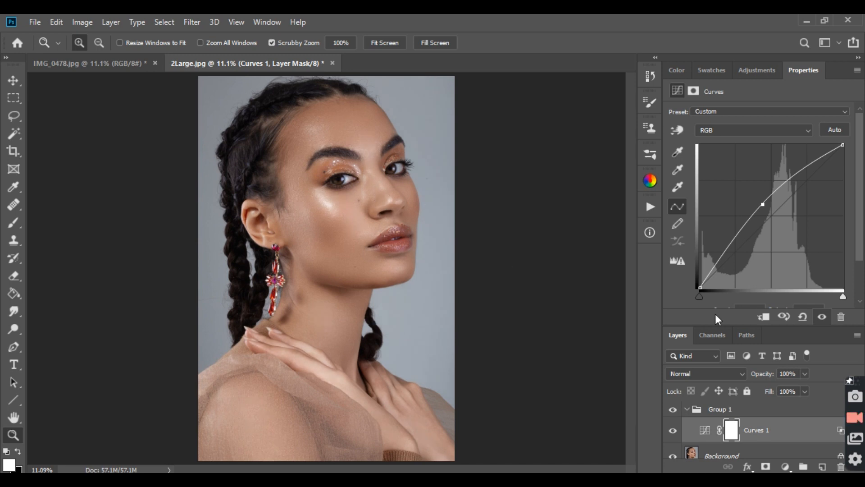
left_click(742, 373)
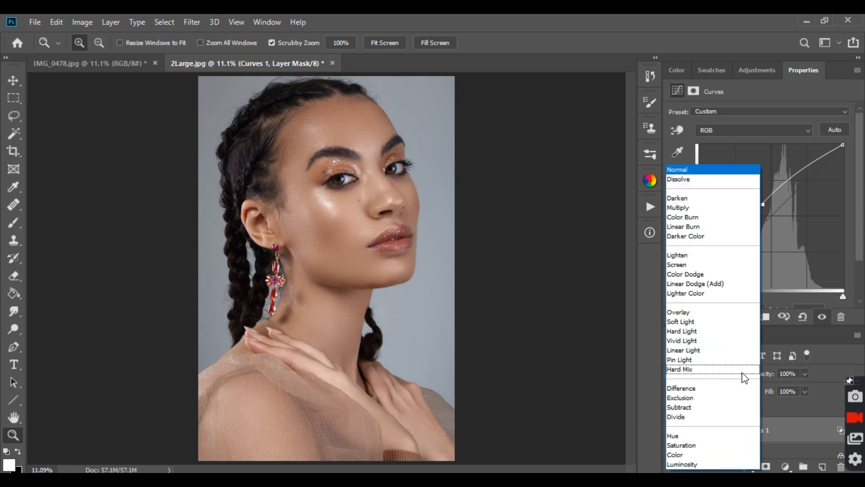
left_click(711, 322)
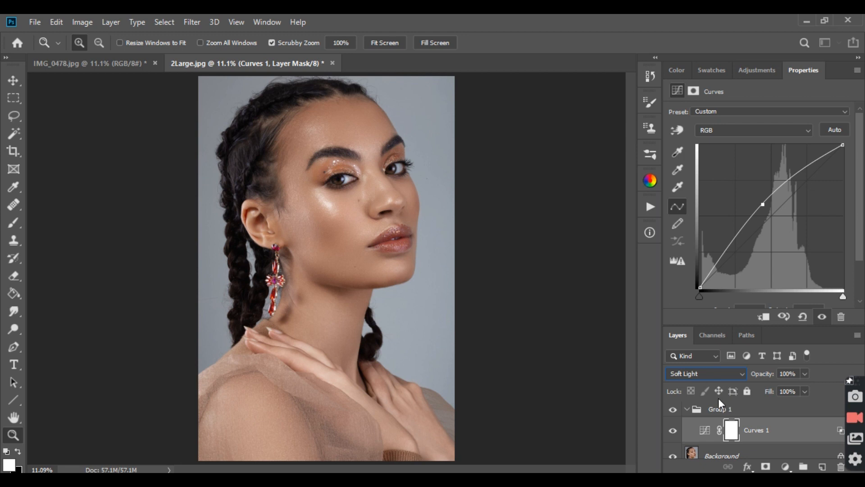
left_click(674, 432)
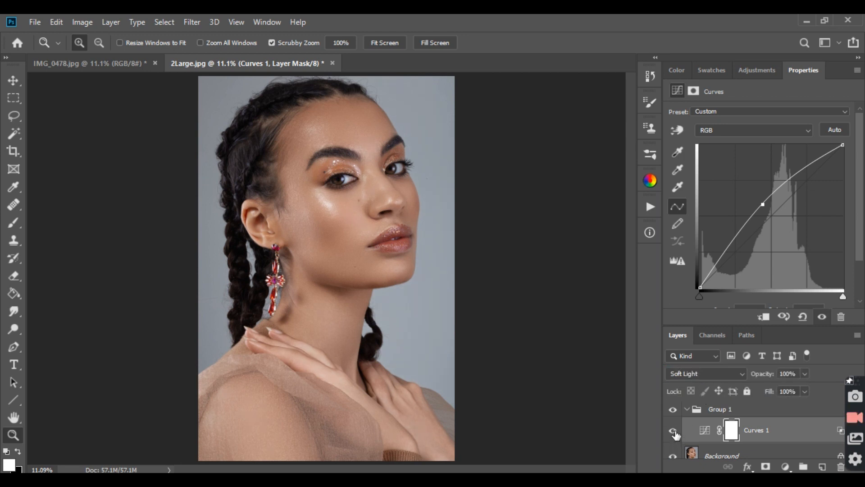
left_click(804, 374)
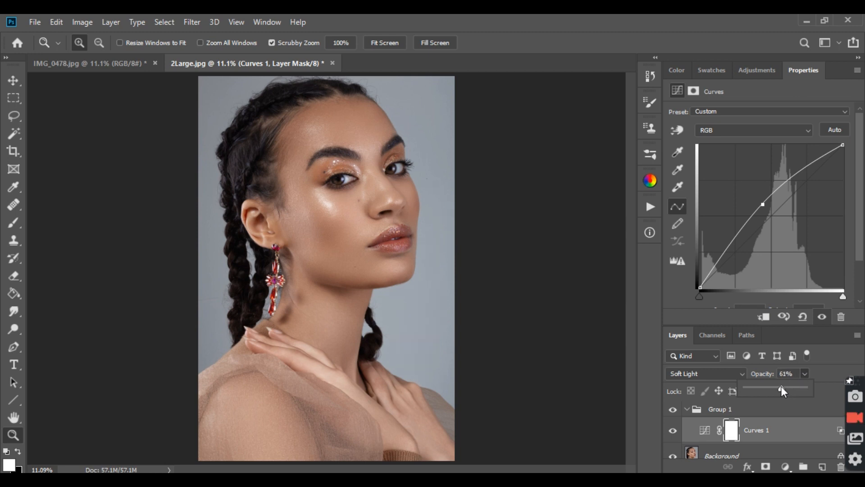
Step: Toggle the Curves 1 layer's visibility to compare before and after, and examine the face in close-up
left_click(673, 430)
left_click(674, 430)
left_click_drag(367, 182, 436, 217)
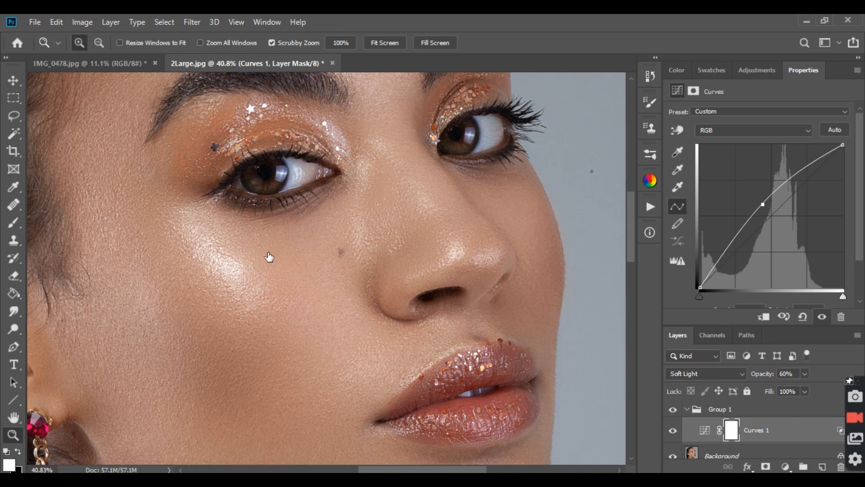
right_click(247, 276)
left_click(264, 284)
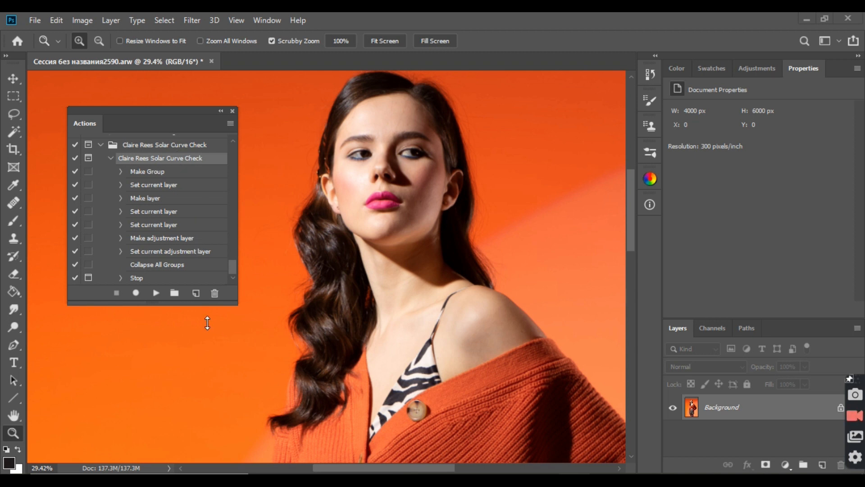
Step: Run the Solar Curve Check action on the orange-background portrait and close the Actions panel
left_click(156, 293)
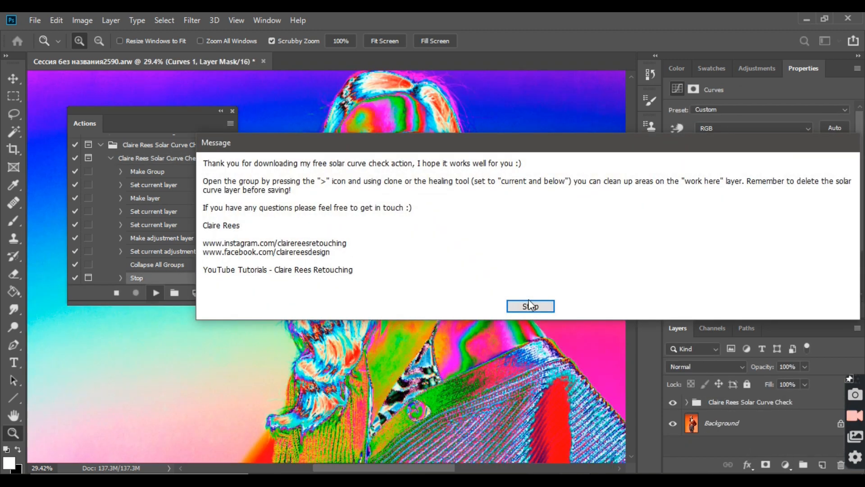
left_click(527, 304)
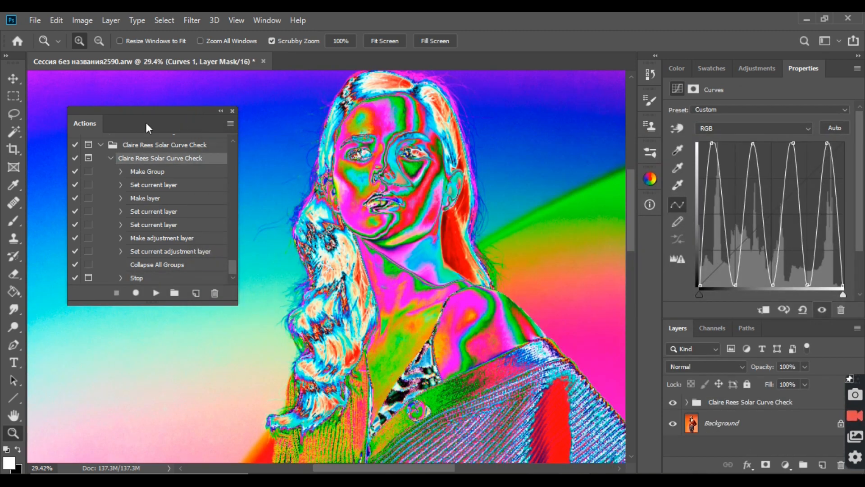
left_click(232, 111)
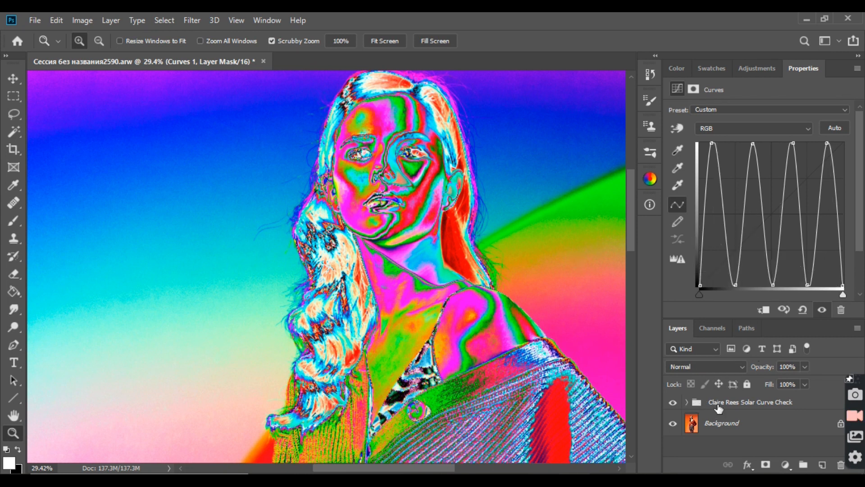
Step: Expand the Solar Curve Check group and select its Curves 1 adjustment to examine the wave-shaped RGB curve
left_click(687, 402)
scroll(724, 421, "down", 1)
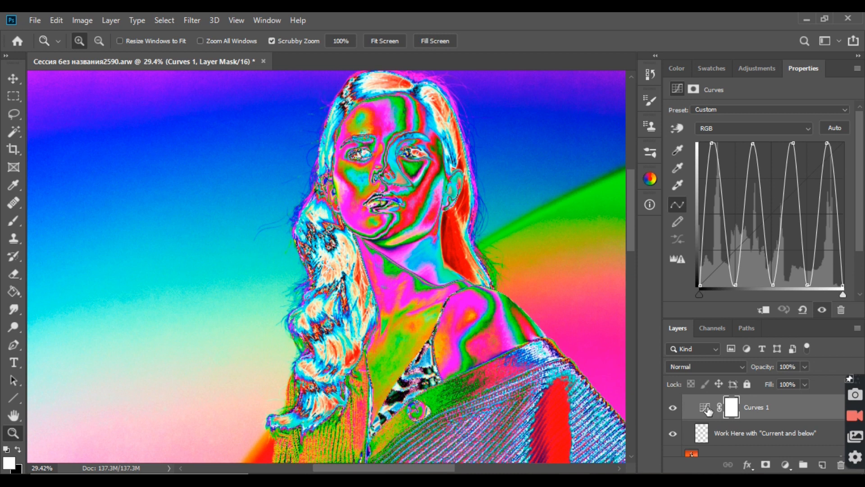
left_click(705, 408)
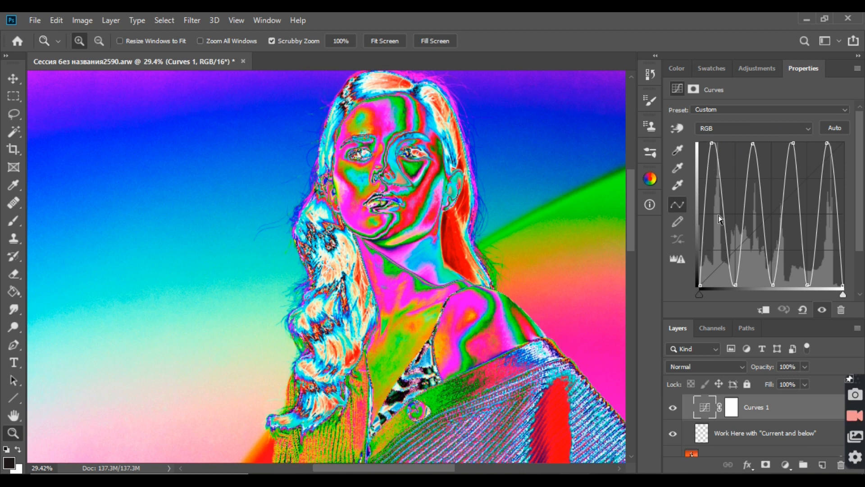
left_click(746, 184)
left_click_drag(745, 185, 814, 344)
Step: Examine the solarized image for background flaws, first on the whole figure and then around the skirt and legs
scroll(455, 198, "up", 2)
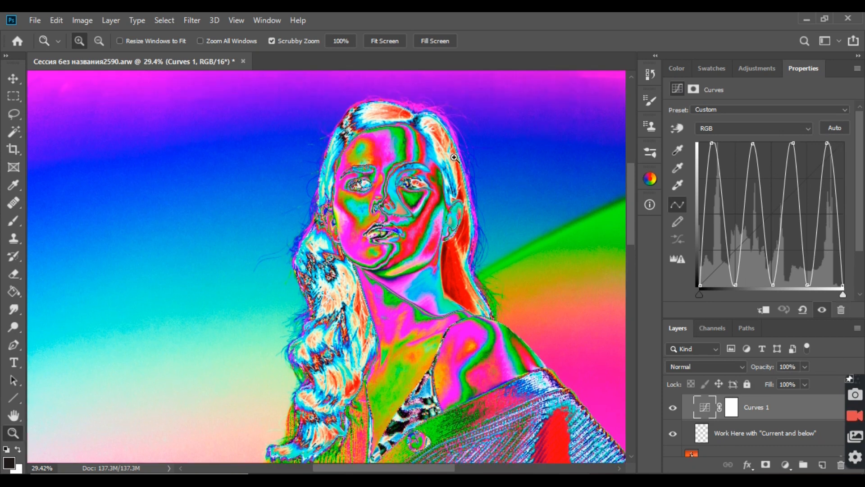
right_click(561, 133)
left_click(582, 139)
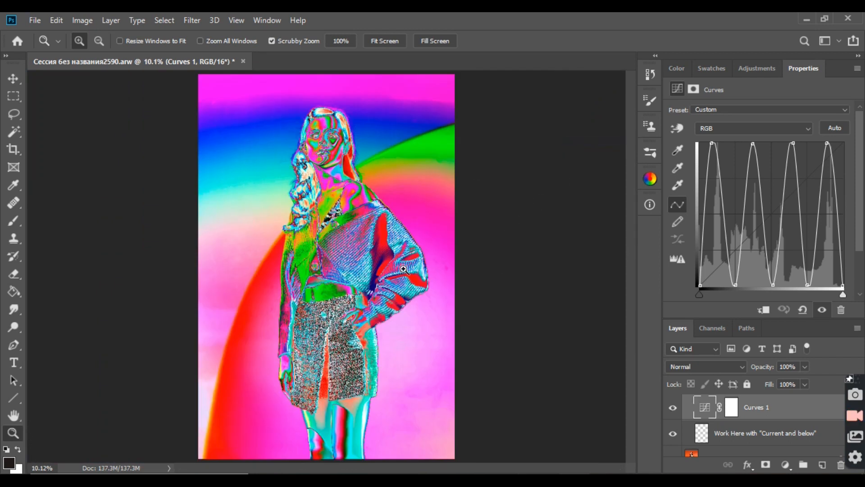
left_click_drag(445, 305, 558, 296)
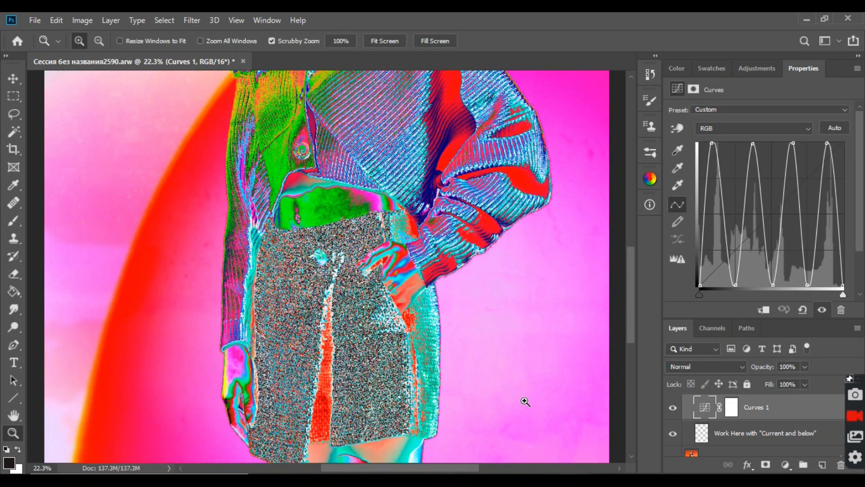
scroll(522, 402, "down", 2)
scroll(459, 463, "right", 2)
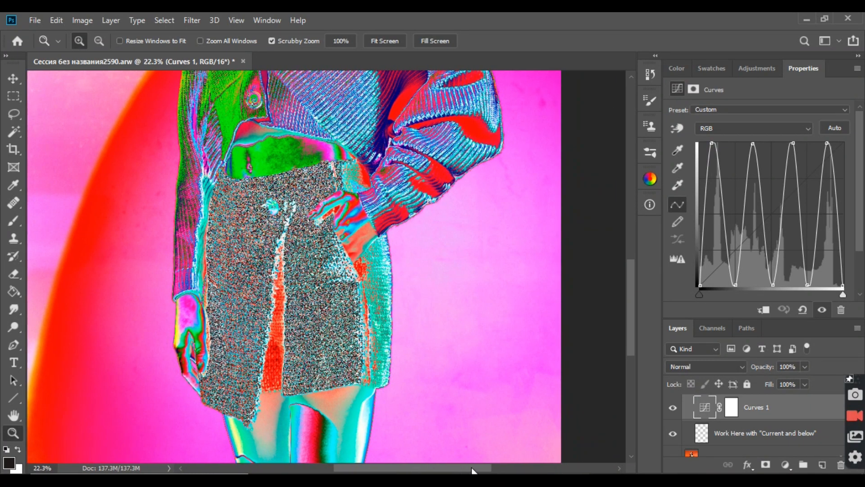
scroll(522, 248, "down", 4)
scroll(546, 236, "up", 4)
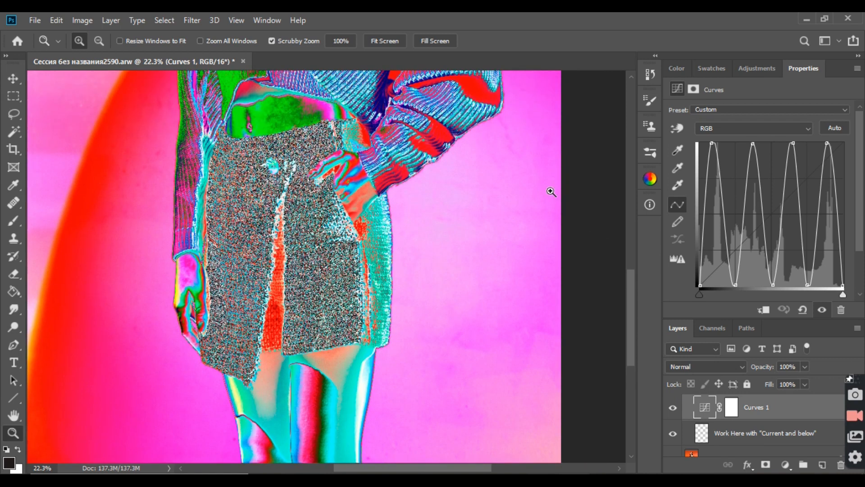
Step: Hide the Curves 1 layer to inspect the original background from the legs up to the head, and show the layer again
left_click(674, 408)
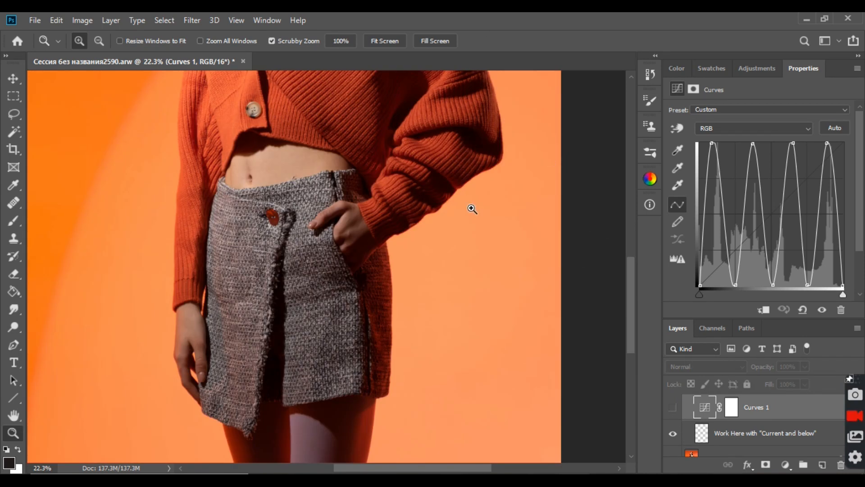
scroll(522, 293, "down", 5)
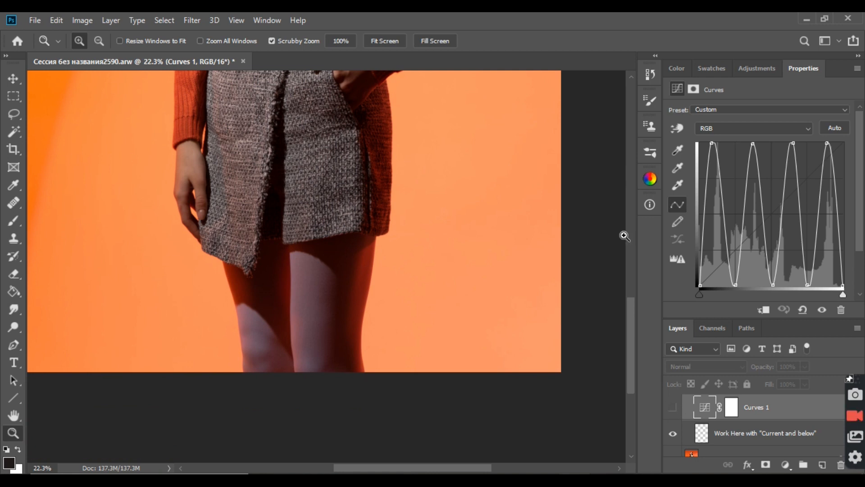
scroll(554, 246, "up", 2)
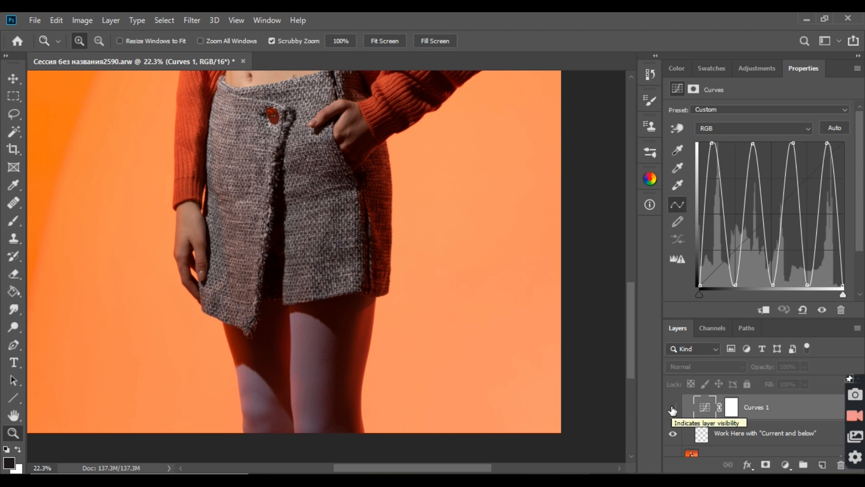
scroll(525, 232, "up", 5)
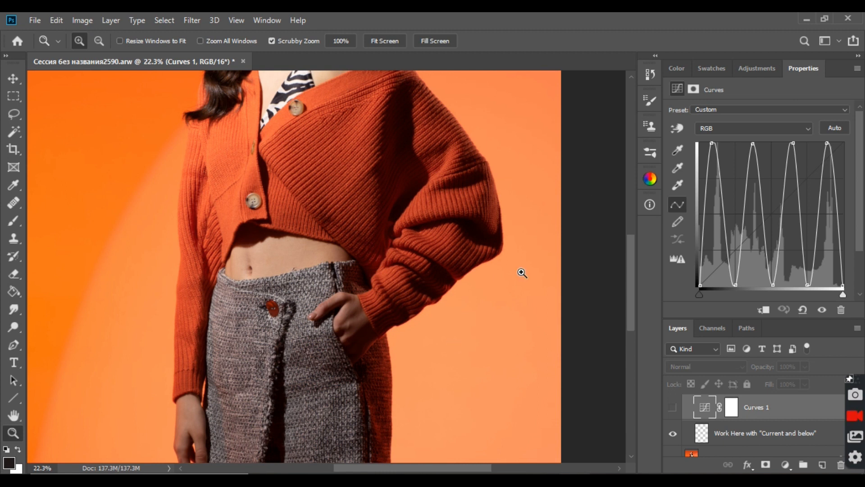
scroll(532, 298, "down", 5)
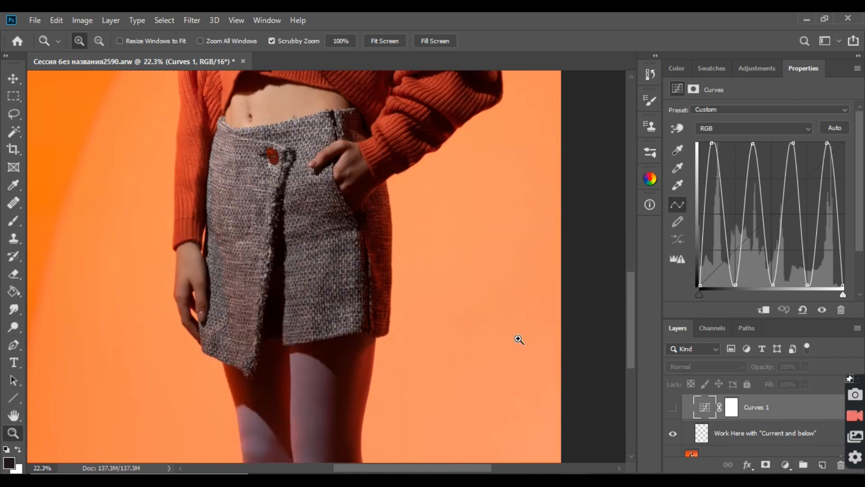
scroll(517, 340, "down", 2)
scroll(546, 240, "up", 6)
scroll(546, 240, "up", 10)
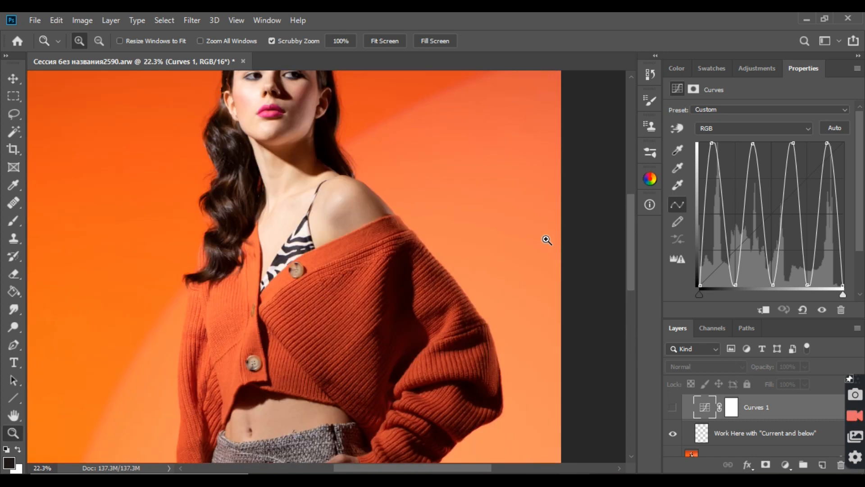
scroll(523, 247, "up", 1)
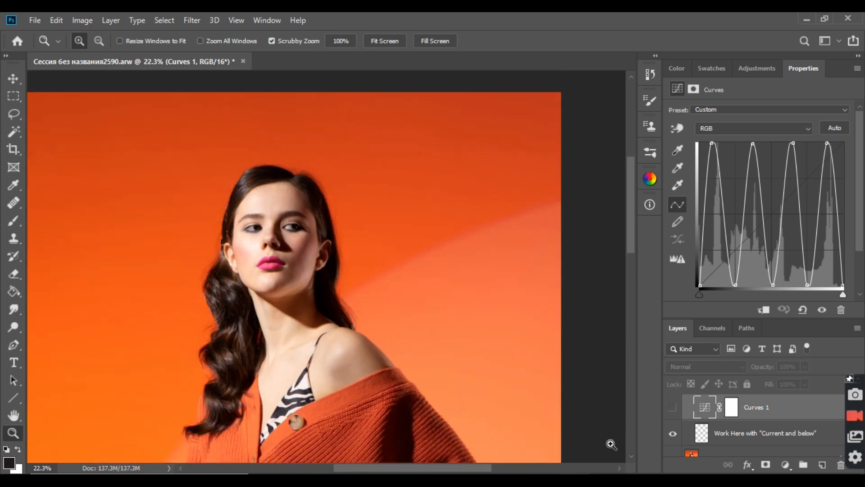
left_click(672, 407)
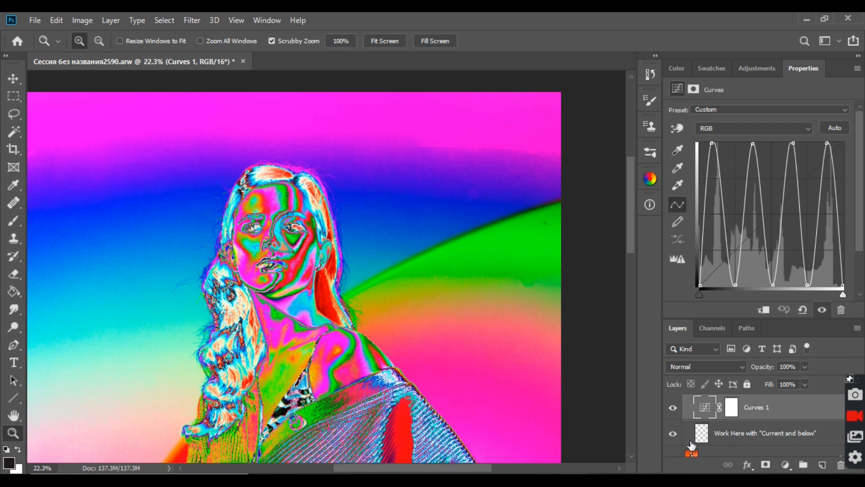
Step: On the "Work Here with Current and below" layer, heal the dark blotches between the sleeve and the image edge with the Healing Brush
left_click(705, 439)
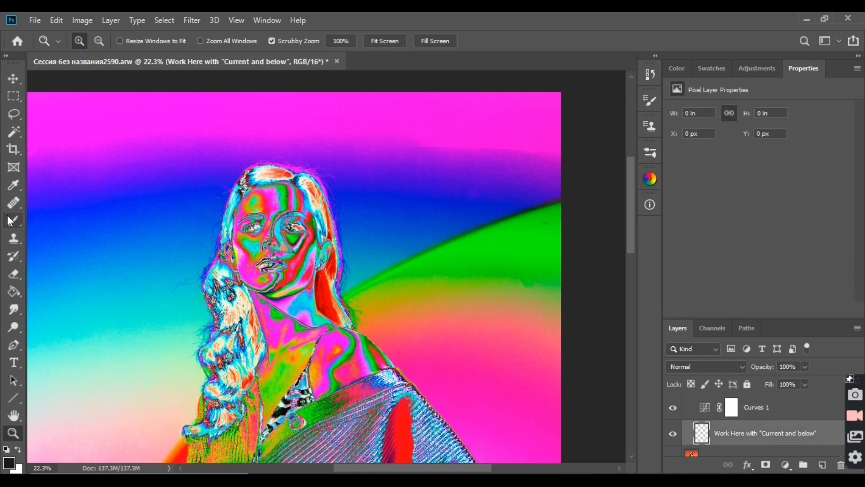
left_click_drag(13, 202, 53, 213)
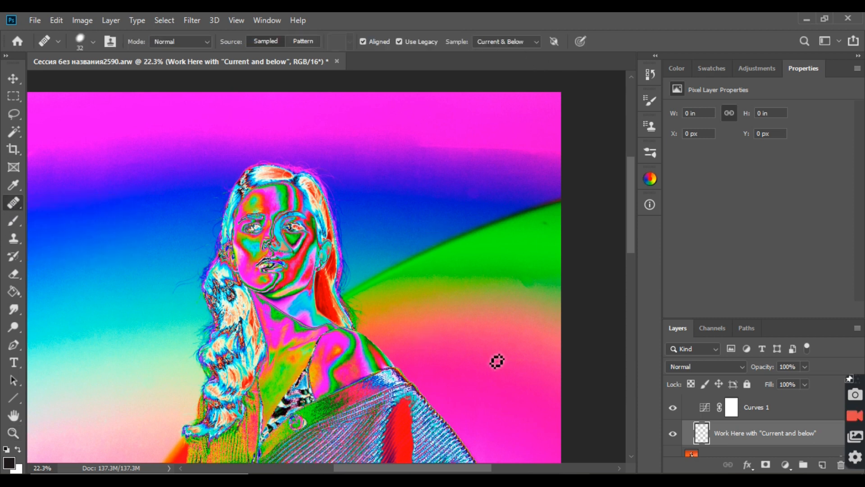
scroll(570, 309, "down", 8)
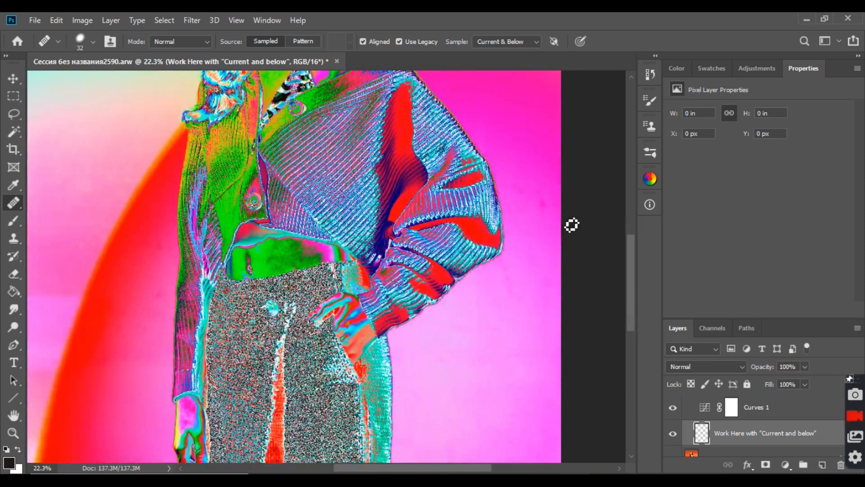
scroll(591, 221, "up", 5)
scroll(514, 252, "up", 1)
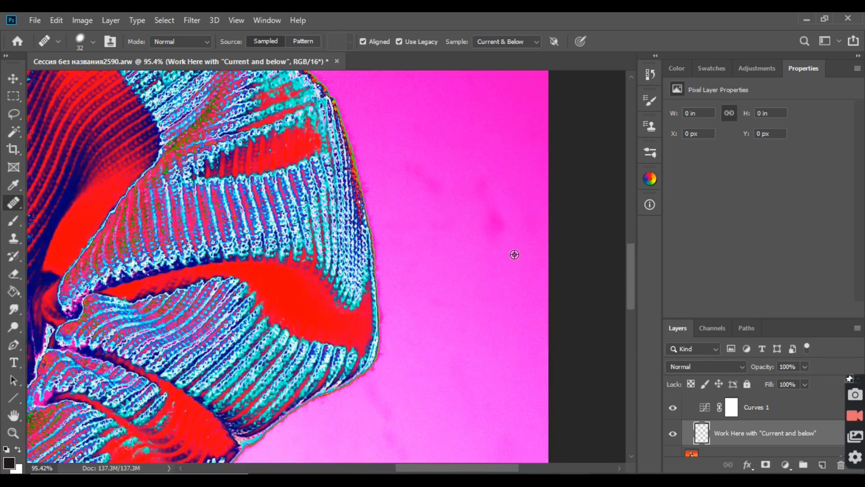
scroll(450, 288, "up", 1)
left_click(459, 258)
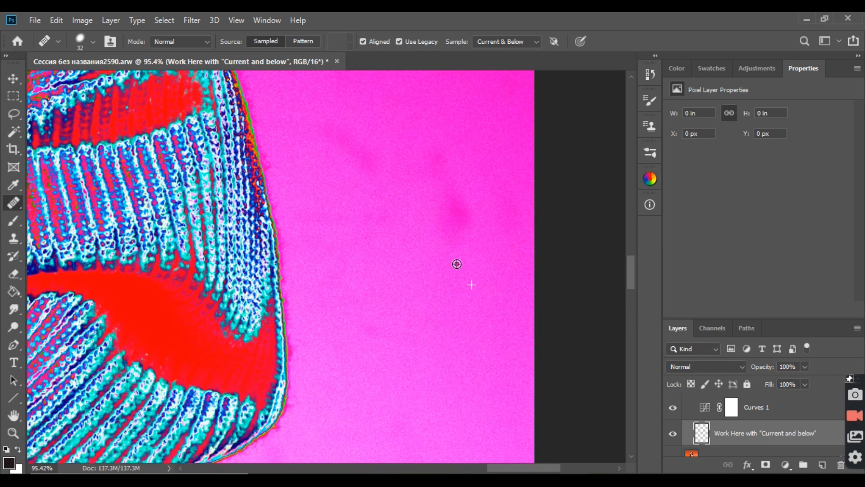
mouse_move(457, 236)
left_mouse_down()
mouse_move(455, 245)
mouse_move(451, 222)
mouse_move(466, 220)
mouse_move(466, 228)
mouse_move(442, 221)
mouse_move(449, 208)
mouse_move(445, 212)
left_mouse_up()
left_click(476, 228, "alt")
left_click(416, 234, "alt")
left_click(435, 198, "alt")
left_click_drag(440, 164, 439, 159)
left_click(462, 166, "alt")
left_click_drag(454, 194, 458, 198)
Step: Heal the diagonal streak beside the upper sleeve and the remaining faint marks in that background area
left_click_drag(353, 133, 373, 163)
left_click(375, 108, "alt")
left_click_drag(404, 236, 380, 241)
left_click(479, 277, "alt")
left_click_drag(481, 257, 488, 259)
left_click(481, 202, "alt")
left_click_drag(455, 186, 444, 189)
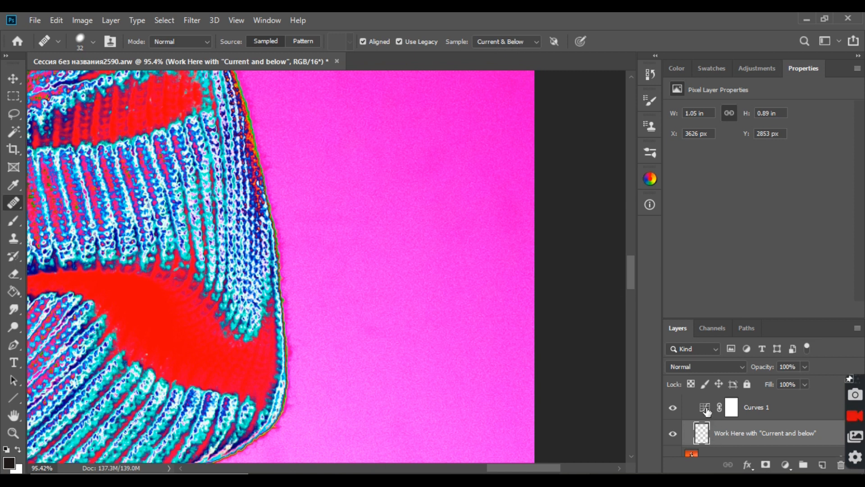
Step: Heal the faint marks in the background beside the lower sleeve and the smudges below the sleeve's corner
scroll(722, 433, "up", 1)
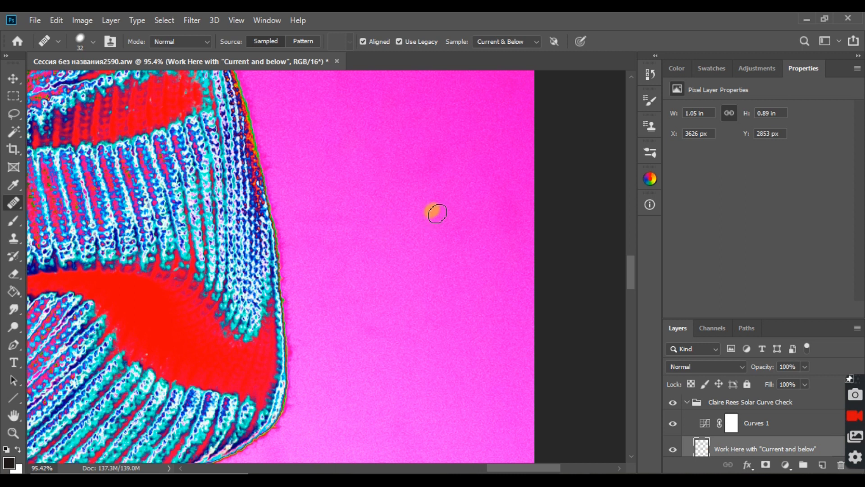
scroll(437, 211, "down", 2)
scroll(442, 213, "down", 2)
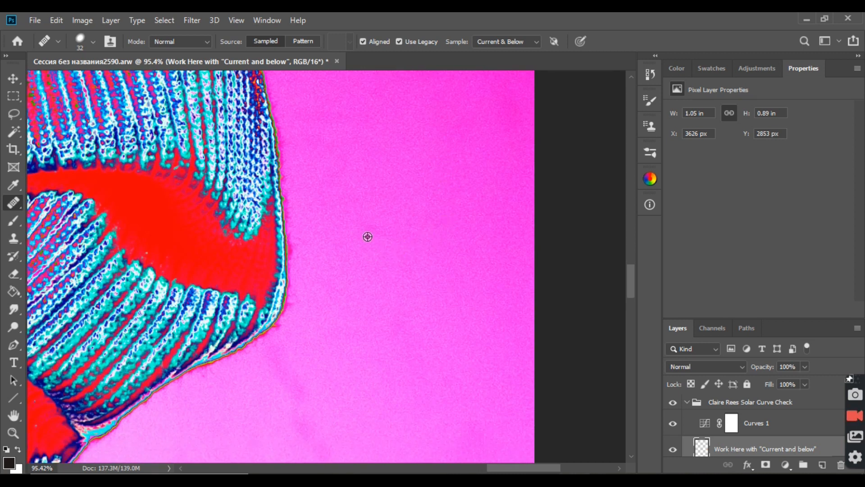
left_click(370, 231)
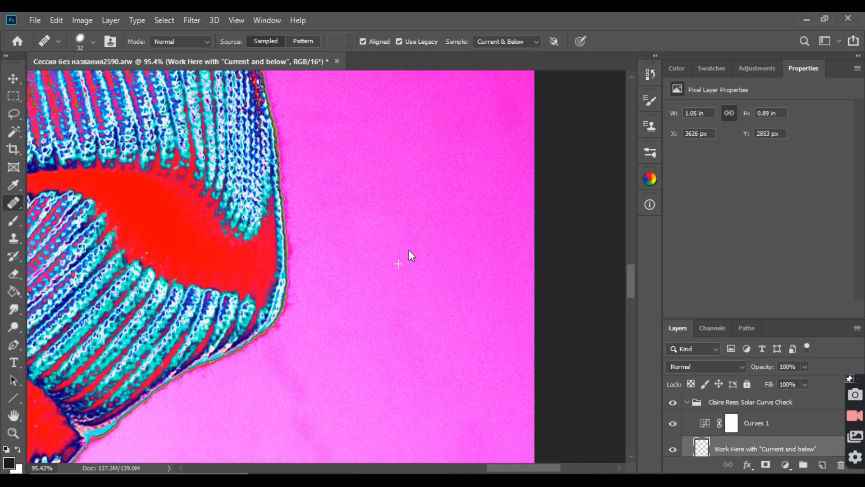
scroll(423, 302, "down", 3)
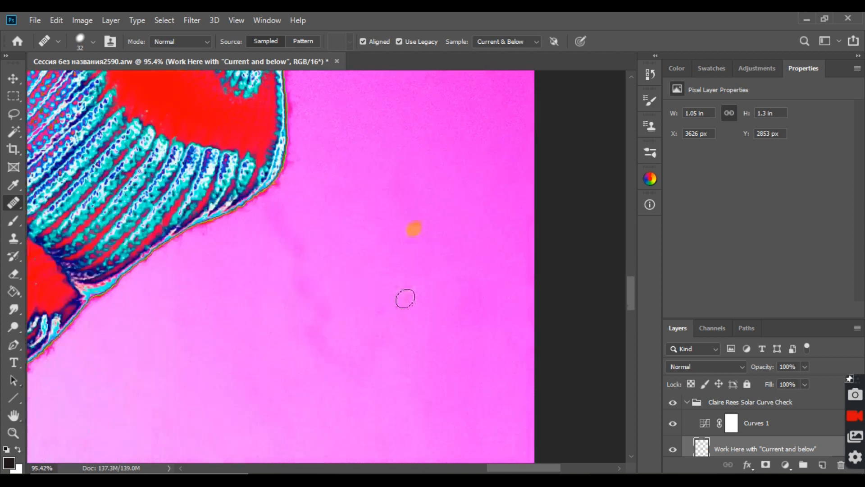
mouse_move(313, 295)
left_mouse_down()
mouse_move(315, 333)
mouse_move(330, 357)
mouse_move(309, 330)
mouse_move(322, 384)
mouse_move(343, 358)
mouse_move(354, 370)
mouse_move(386, 364)
mouse_move(383, 338)
left_mouse_up()
left_click(354, 275, "alt")
left_click(323, 384, "alt")
left_click(385, 362, "alt")
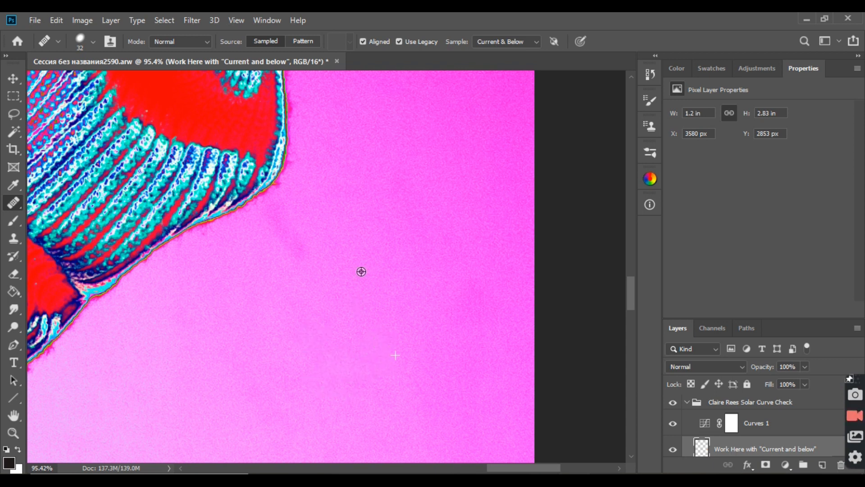
Step: Heal the streak directly under the sleeve's corner and the blotch near the image edge
left_click_drag(301, 248, 288, 240)
scroll(339, 261, "down", 3)
scroll(339, 261, "down", 1)
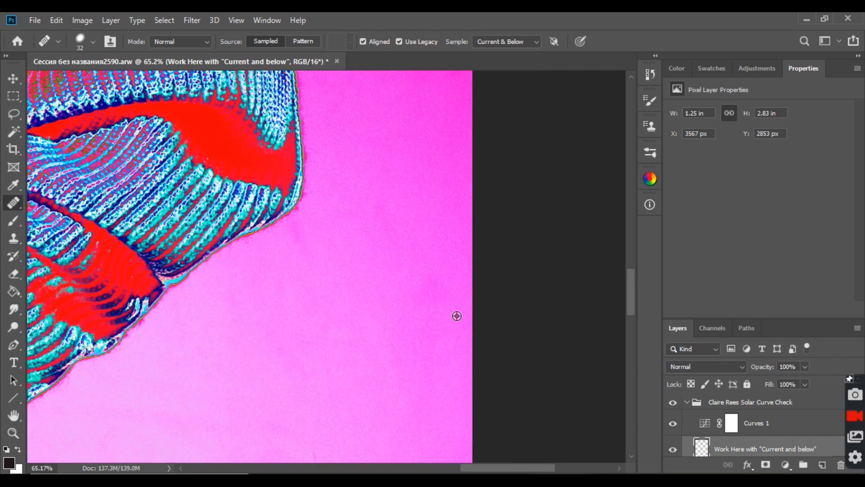
mouse_move(438, 300)
left_mouse_down()
mouse_move(450, 302)
mouse_move(440, 281)
mouse_move(450, 294)
left_mouse_up()
left_click(427, 298, "alt")
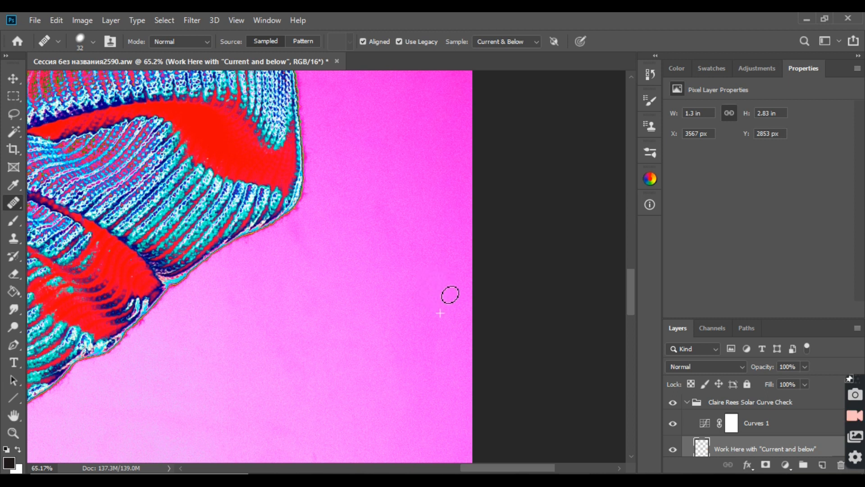
Step: Hide the Curves 1 layer, compare the background with and without the healing layer, and show both layers again
left_click(672, 450)
left_click(674, 424)
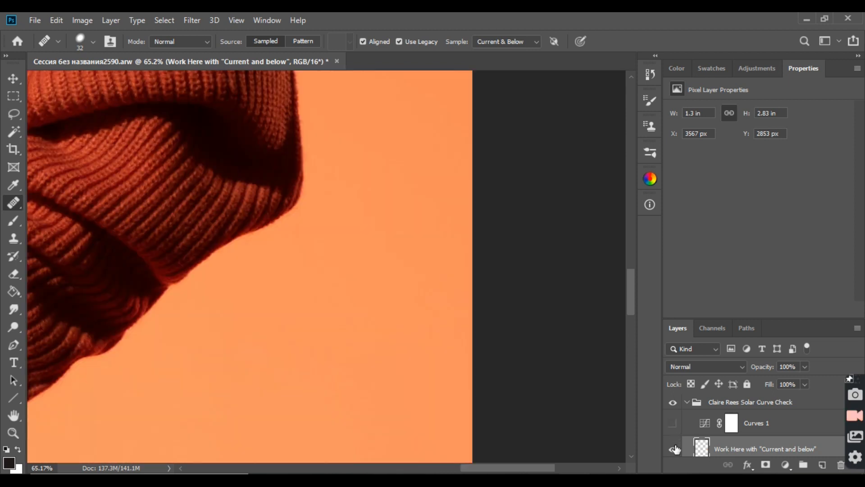
left_click(673, 449)
left_click(674, 449)
left_click(674, 450)
left_click(674, 424)
Step: Heal the faint patch in the middle of the background below the sleeve
scroll(331, 266, "down", 5)
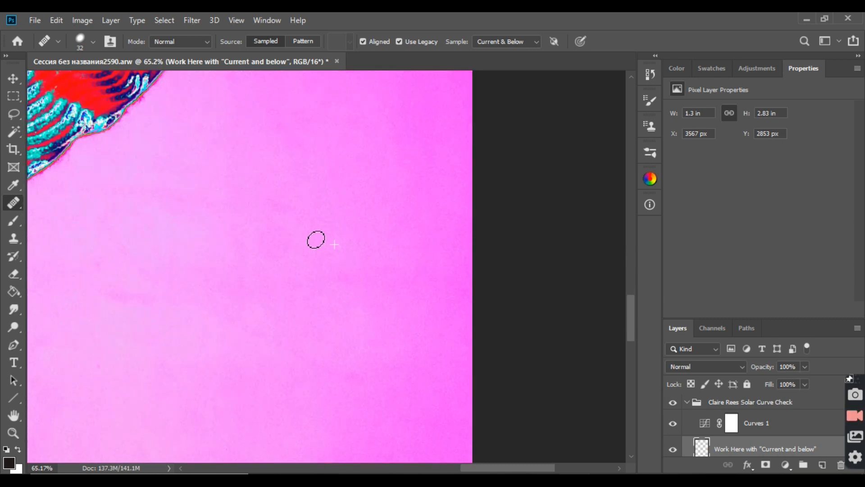
left_click(290, 242)
left_click(288, 251)
Step: Examine the solarized background beside the skirt and legs, above the shoulder, and around the head for remaining flaws
scroll(357, 273, "down", 3, "alt")
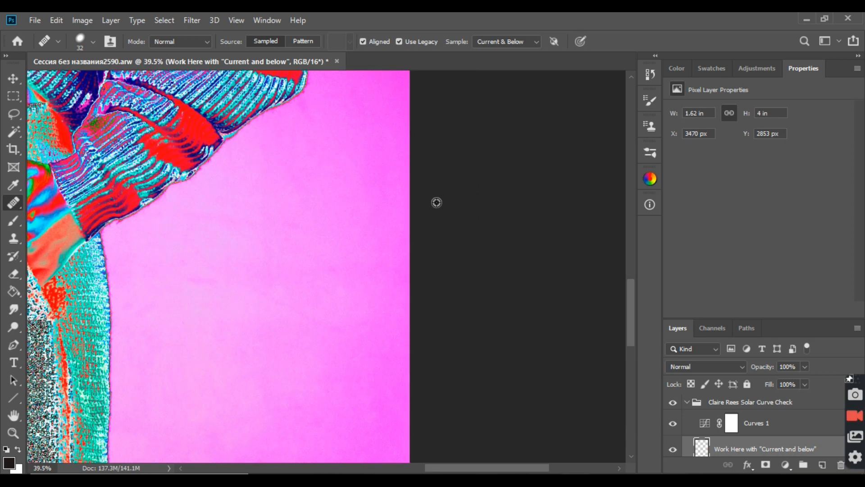
scroll(334, 253, "down", 2)
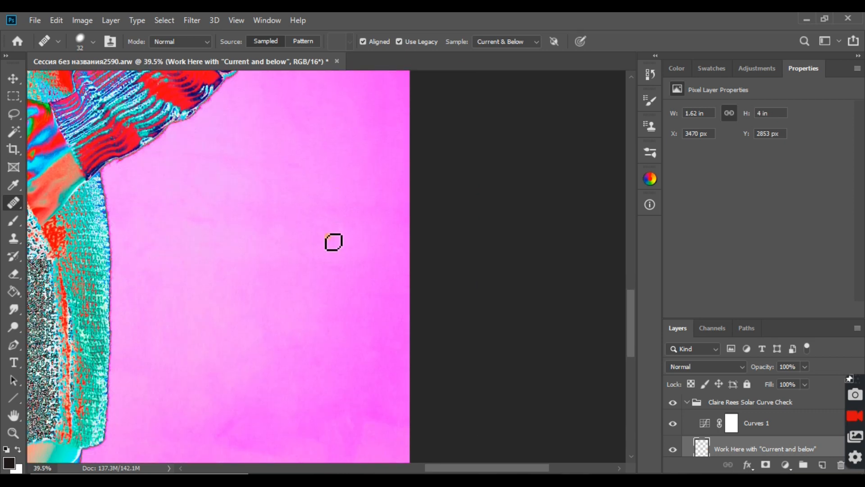
scroll(351, 243, "down", 1)
scroll(266, 344, "down", 1)
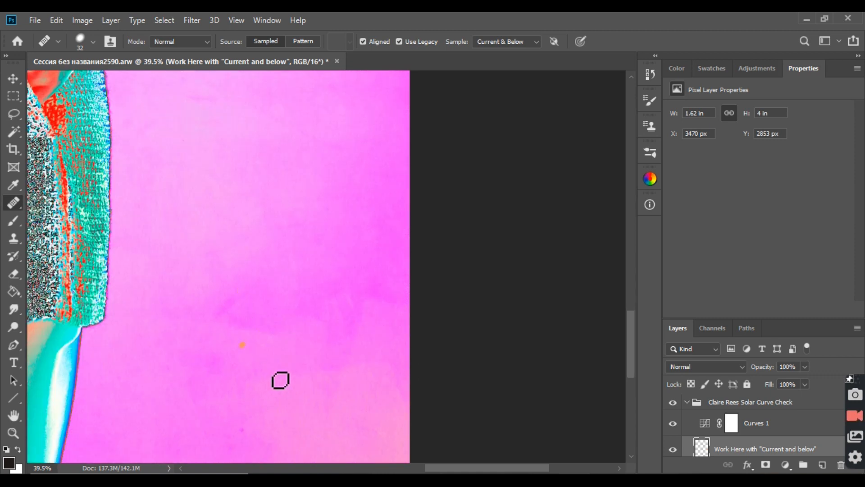
scroll(281, 381, "down", 1)
scroll(253, 359, "down", 1)
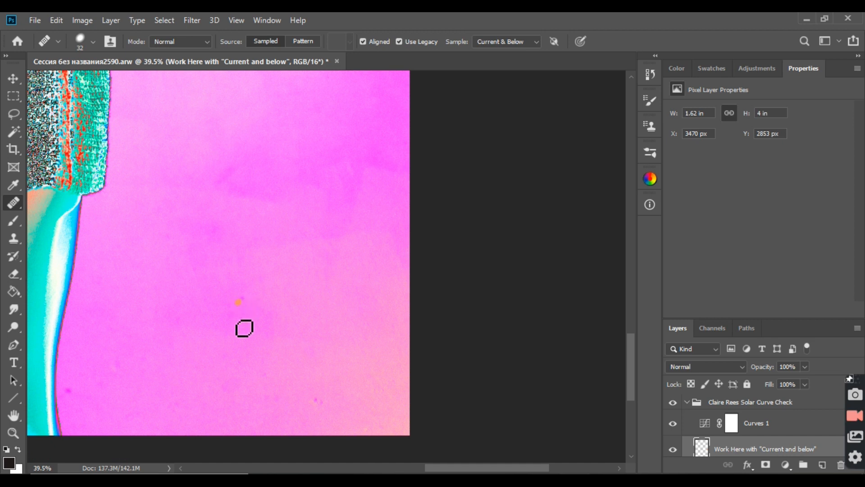
scroll(329, 238, "up", 2)
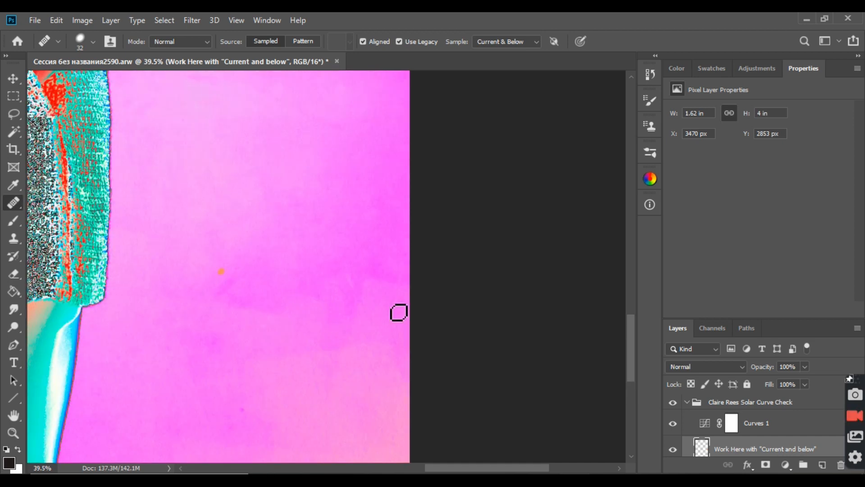
scroll(278, 261, "up", 5)
scroll(348, 259, "up", 6)
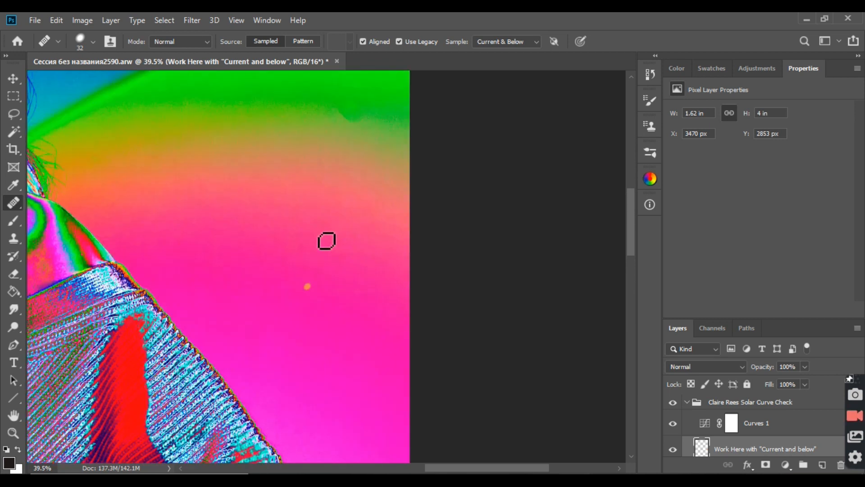
scroll(333, 243, "up", 2)
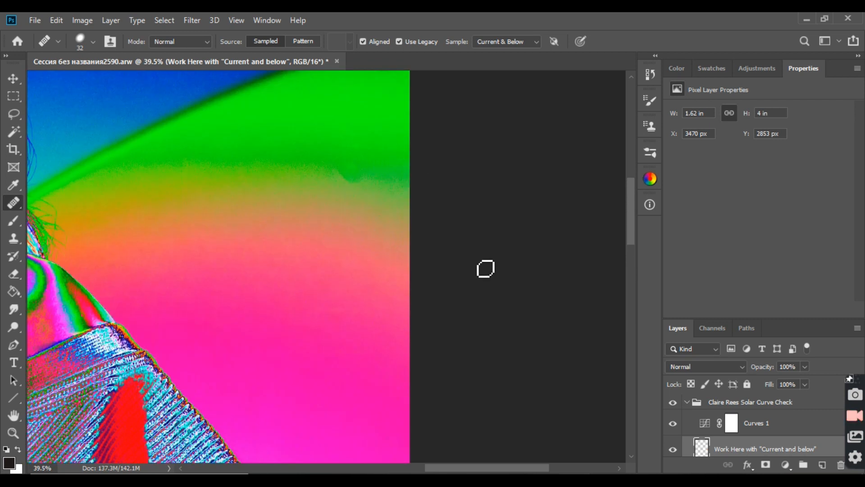
left_click(317, 179)
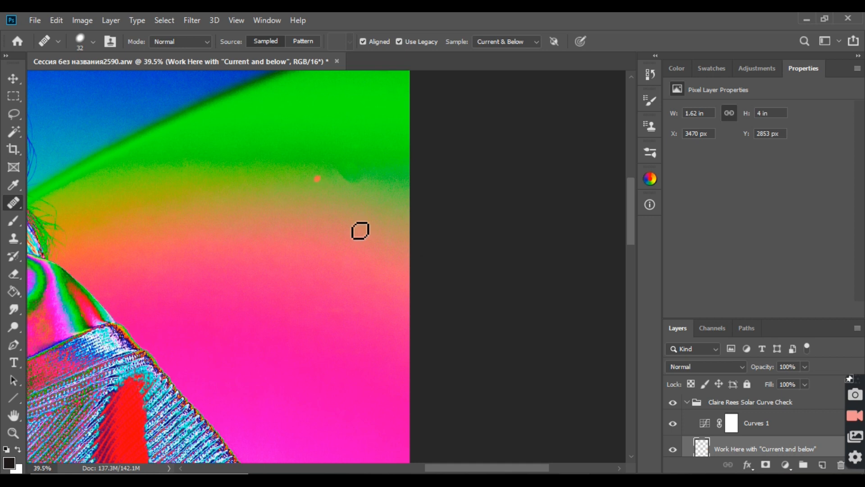
left_click_drag(477, 468, 392, 461)
scroll(135, 166, "up", 4)
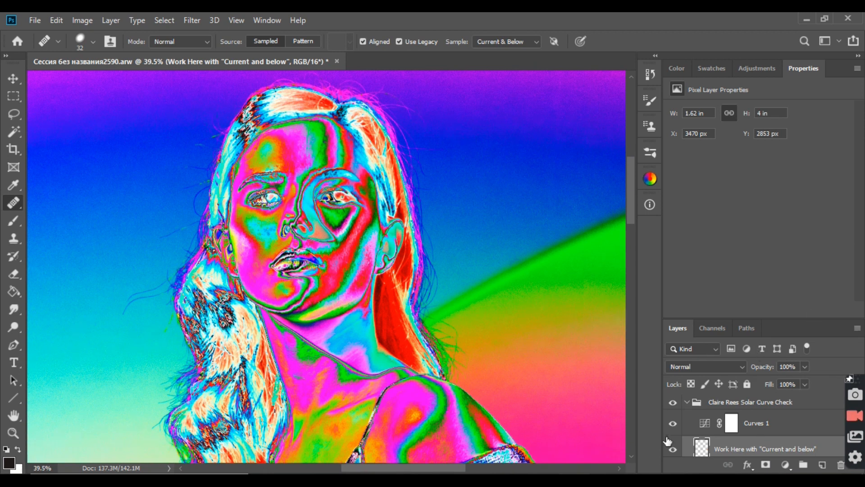
Step: Heal a spot beside the wavy hair with the Curves 1 layer hidden, and show the layer again
left_click(673, 424)
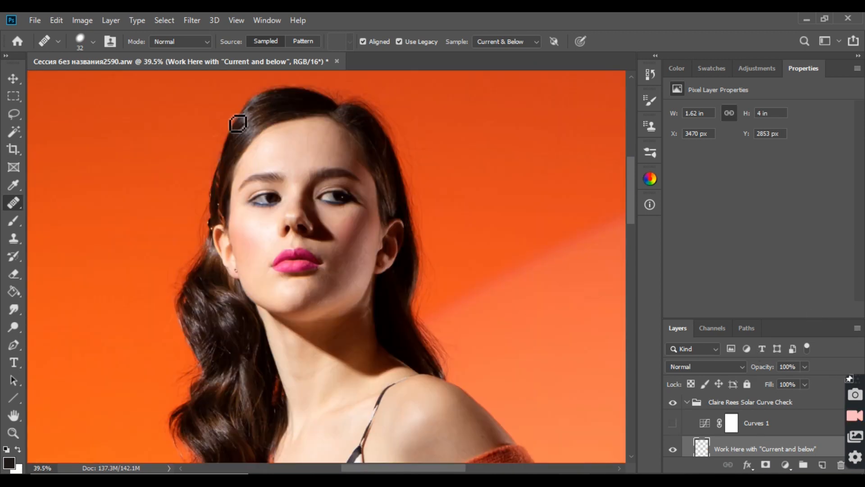
left_click(163, 351)
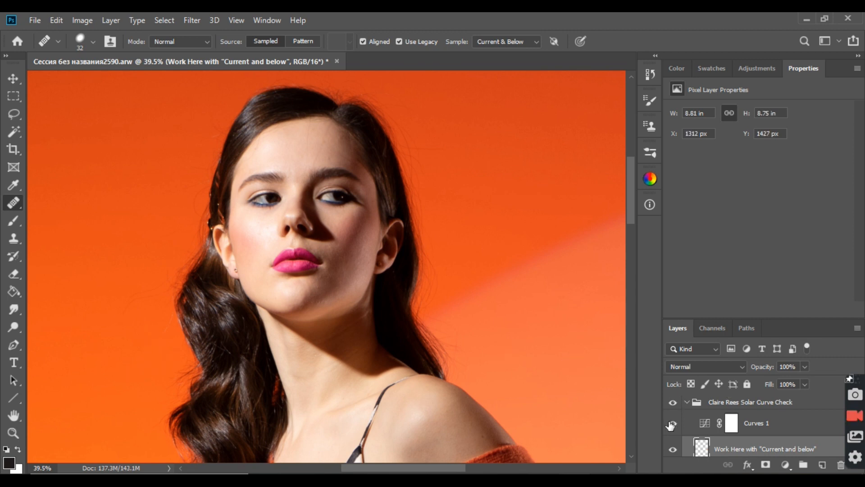
left_click(671, 424)
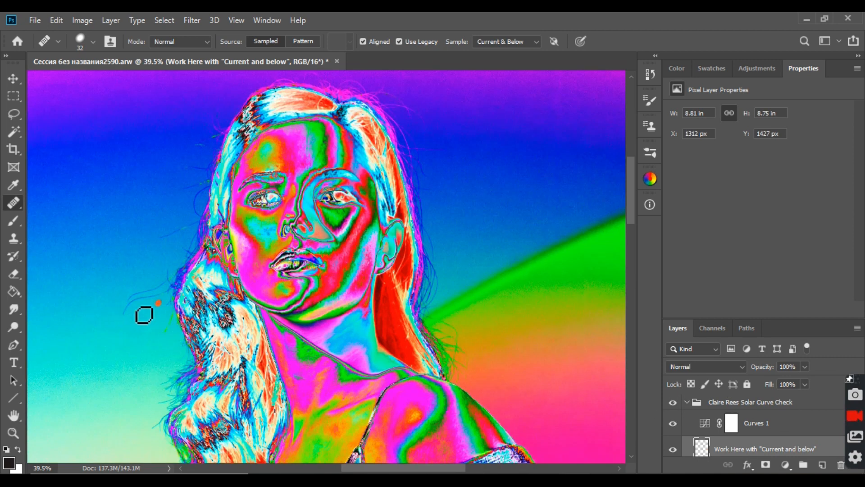
Step: Clone out the upper of the two long flyaway hairs beside the wavy hair, using the Clone Stamp at 19% flow
scroll(93, 163, "up", 3)
scroll(234, 199, "up", 1)
scroll(346, 152, "down", 1)
scroll(436, 286, "up", 1)
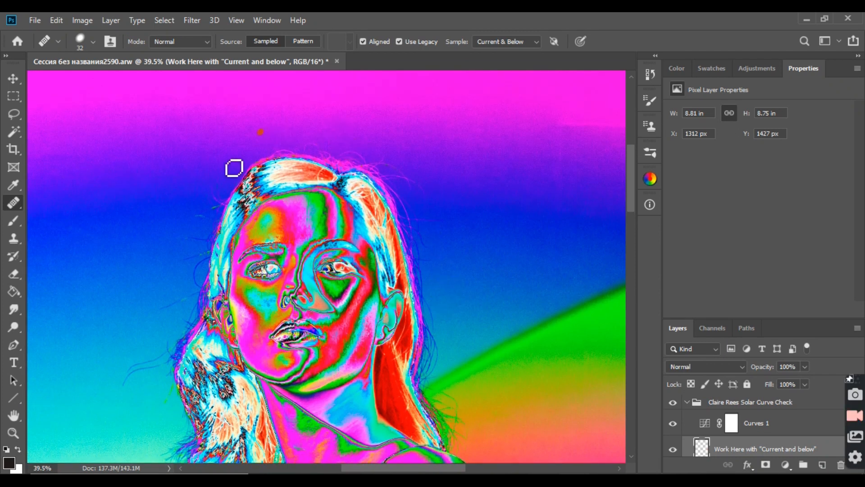
left_click(14, 239)
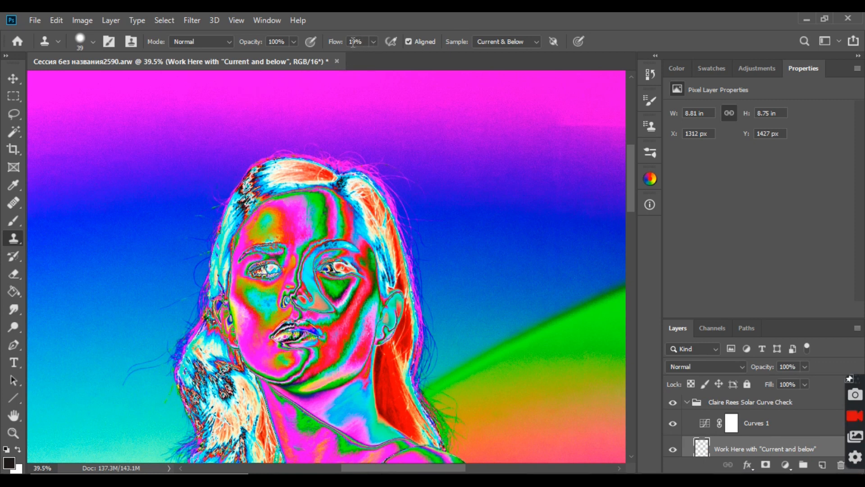
left_click(512, 77)
left_click(604, 321)
left_click(562, 263)
scroll(67, 335, "down", 3)
scroll(112, 269, "up", 5)
scroll(114, 246, "up", 1)
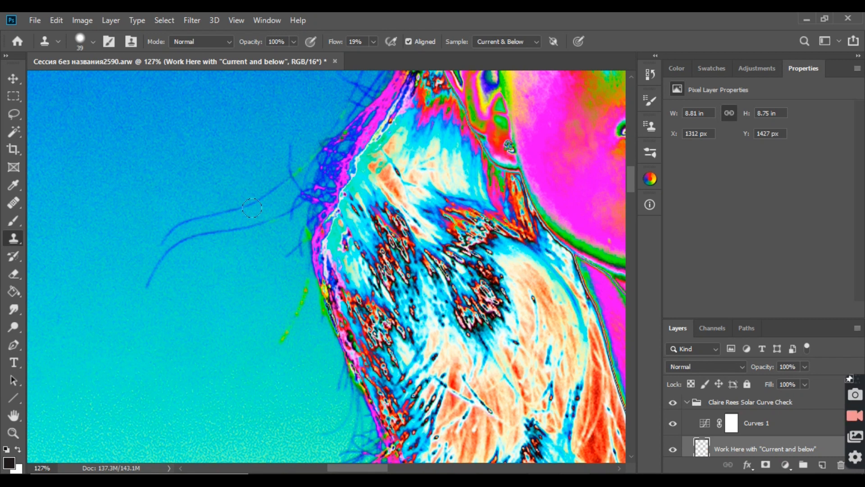
mouse_move(246, 196)
left_mouse_down()
mouse_move(217, 216)
mouse_move(158, 230)
mouse_move(159, 239)
mouse_move(185, 216)
left_mouse_up()
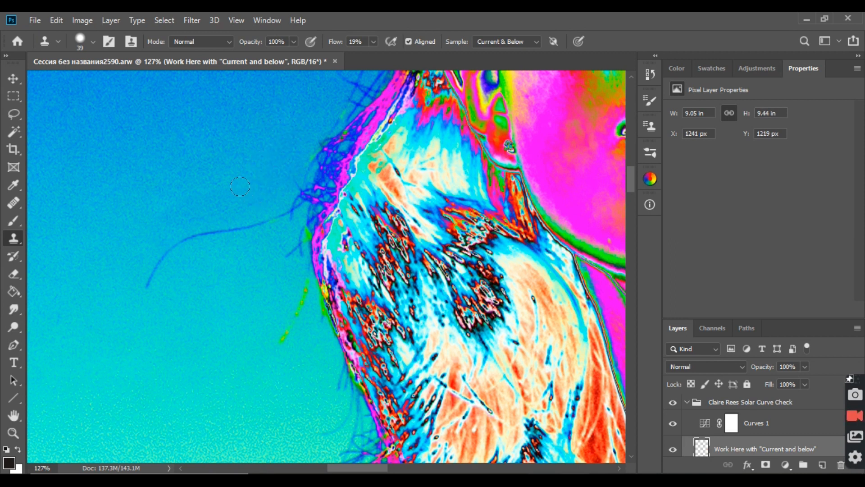
Step: Clone out the lower long flyaway hair and blend the background where the two strands were
left_click(210, 273, "alt")
mouse_move(272, 214)
left_mouse_down()
mouse_move(217, 226)
mouse_move(167, 256)
mouse_move(147, 283)
left_mouse_up()
left_click(148, 258, "alt")
left_click_drag(184, 219, 229, 206)
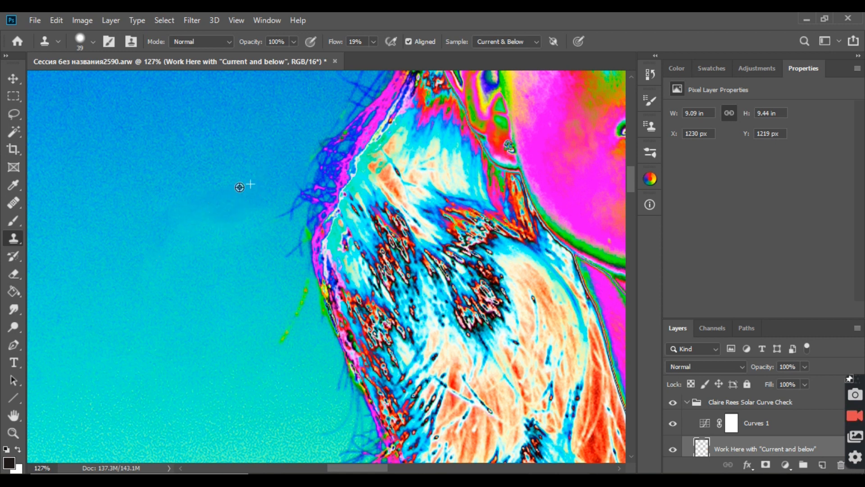
left_click_drag(180, 217, 181, 221)
Step: Clone out the short stray hairs along the edge of the wavy hair and the green-tinted strand below them
left_click(269, 265, "alt")
left_click_drag(279, 256, 302, 237)
left_click(263, 294, "alt")
mouse_move(284, 219)
left_mouse_down()
mouse_move(285, 243)
mouse_move(290, 202)
mouse_move(272, 205)
left_mouse_up()
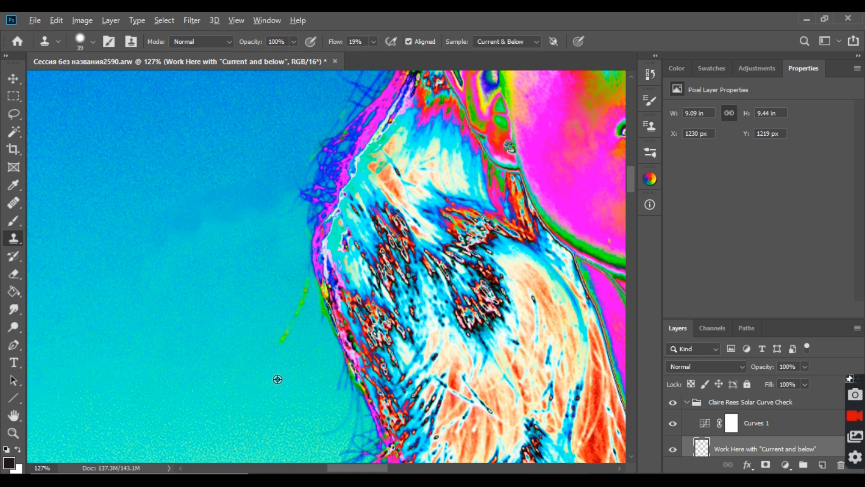
mouse_move(286, 311)
left_mouse_down()
mouse_move(273, 343)
mouse_move(295, 299)
mouse_move(290, 280)
mouse_move(302, 332)
mouse_move(304, 308)
left_mouse_up()
left_click(289, 308, "alt")
left_click(302, 337, "alt")
Step: Clone out the long flyaway hair at ear level and the loose hairs beside the hair's edge below it
scroll(242, 274, "up", 2)
scroll(242, 274, "up", 3)
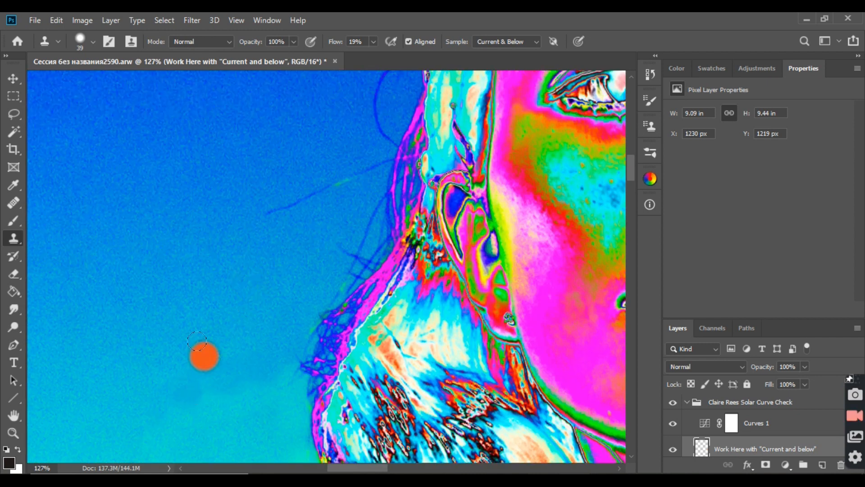
scroll(331, 107, "up", 3)
left_click(353, 95, "alt")
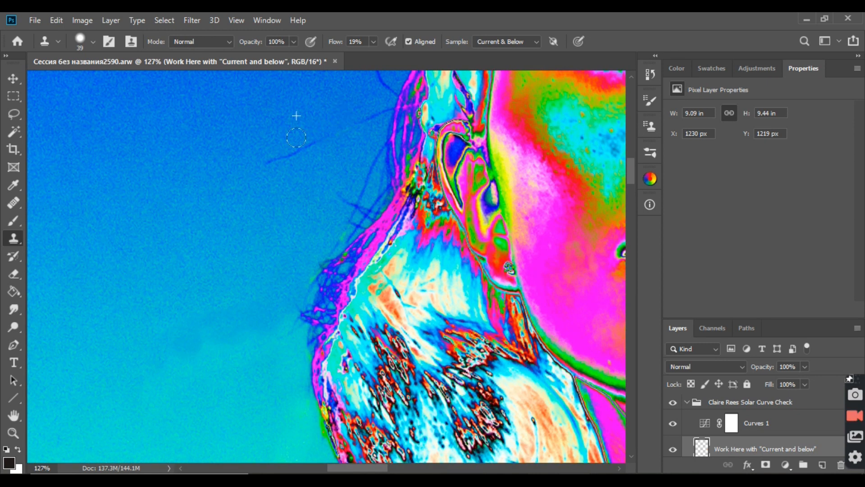
left_click_drag(252, 155, 269, 150)
left_click(300, 190, "alt")
mouse_move(334, 137)
left_mouse_down()
mouse_move(354, 125)
mouse_move(359, 107)
left_mouse_up()
left_click_drag(356, 198, 373, 157)
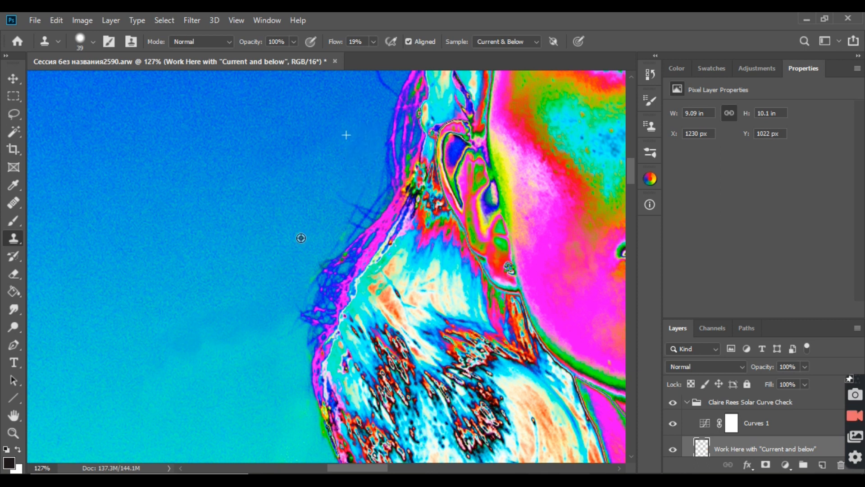
Step: Clone out the short stray hairs crossing the background beside the hair edge just below ear level
mouse_move(348, 202)
left_mouse_down()
mouse_move(357, 186)
mouse_move(335, 215)
left_mouse_up()
left_click(290, 200, "alt")
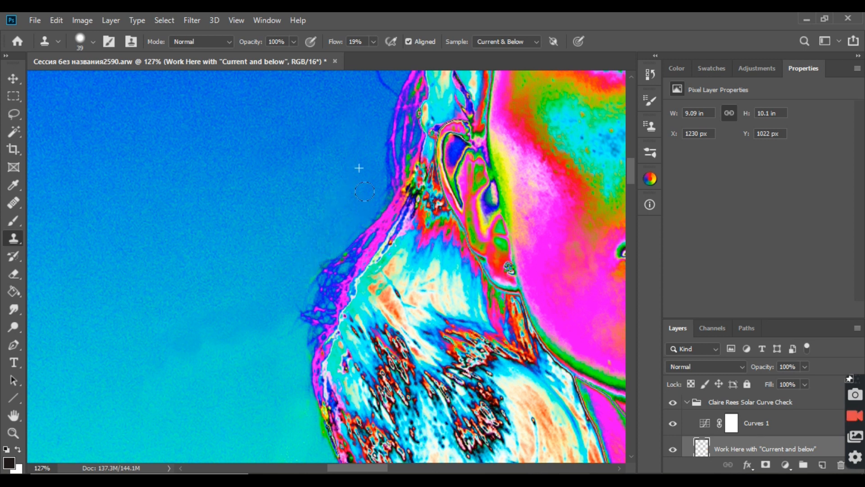
left_click(253, 161, "alt")
scroll(255, 262, "down", 3)
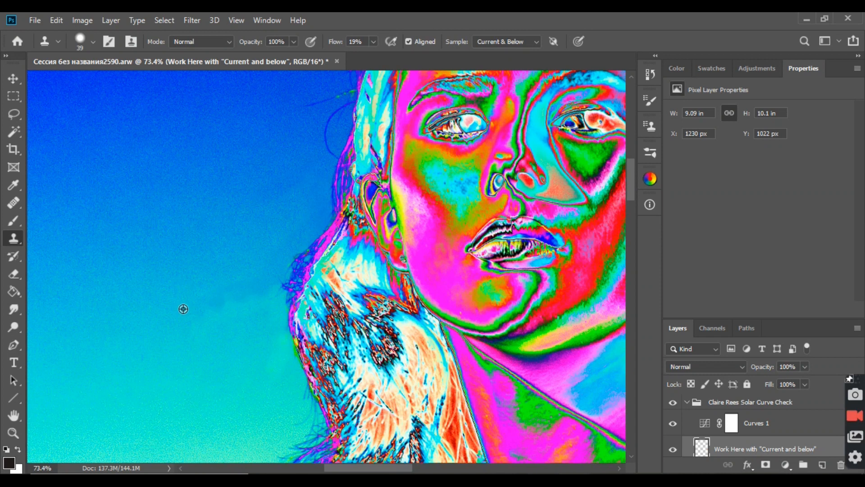
Step: Start smoothing the dark blotch in the background beside the wavy hair with the Healing Brush, sampling clean background
scroll(194, 288, "up", 3)
left_click(14, 202)
left_click(53, 214)
left_click(253, 333)
left_click(240, 257, "alt")
left_click(251, 304)
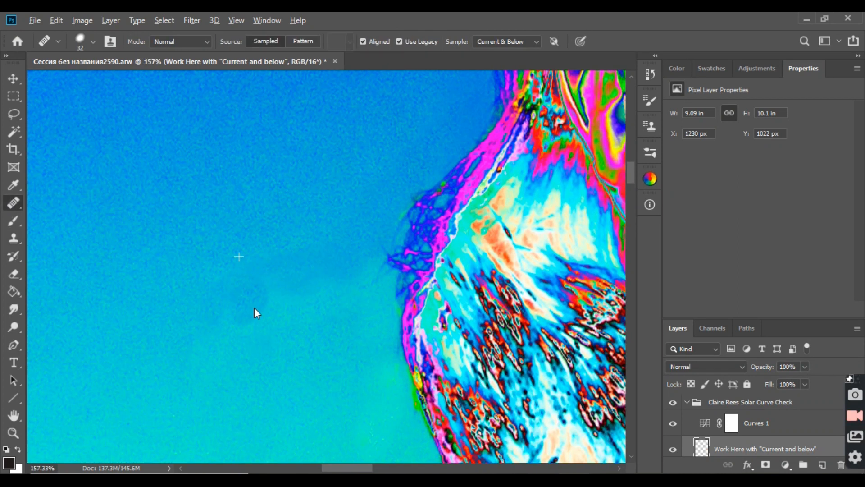
Step: Heal the remaining dark and uneven patches in the background between the blotch and the wavy hair
left_click(254, 350, "alt")
mouse_move(255, 296)
left_mouse_down()
mouse_move(246, 292)
mouse_move(299, 288)
left_mouse_up()
left_click(263, 325, "alt")
mouse_move(272, 258)
left_mouse_down()
mouse_move(294, 252)
mouse_move(344, 271)
mouse_move(312, 272)
mouse_move(337, 282)
mouse_move(250, 261)
mouse_move(239, 296)
left_mouse_up()
left_click(312, 223, "alt")
left_click(321, 294, "alt")
left_click(326, 215, "alt")
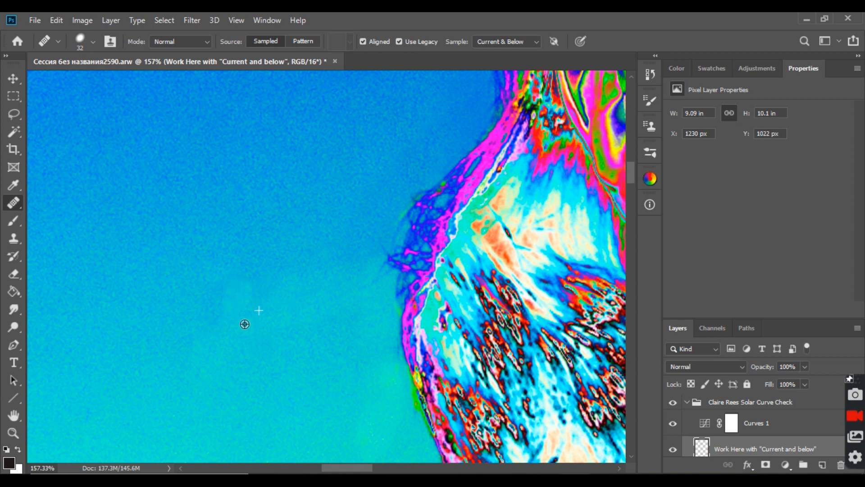
Step: Heal the faint leftover transition at the outer edge of the retouched background area
scroll(277, 262, "down", 3)
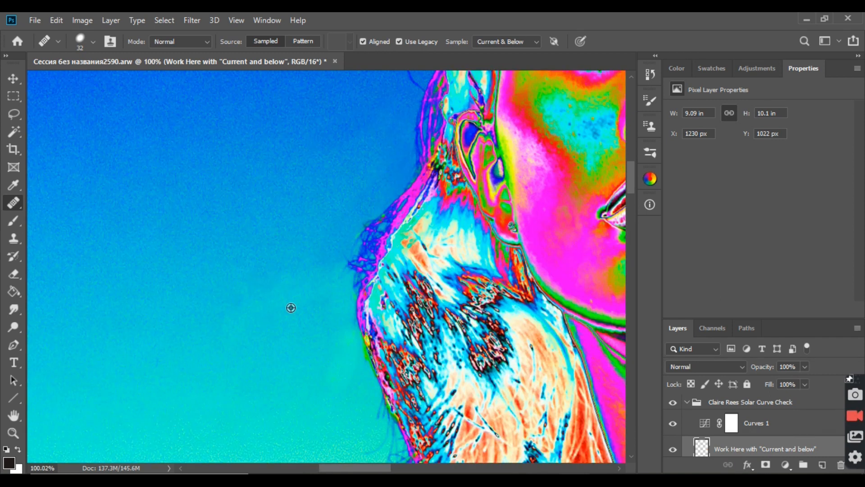
scroll(291, 307, "up", 2)
left_click_drag(224, 283, 230, 288)
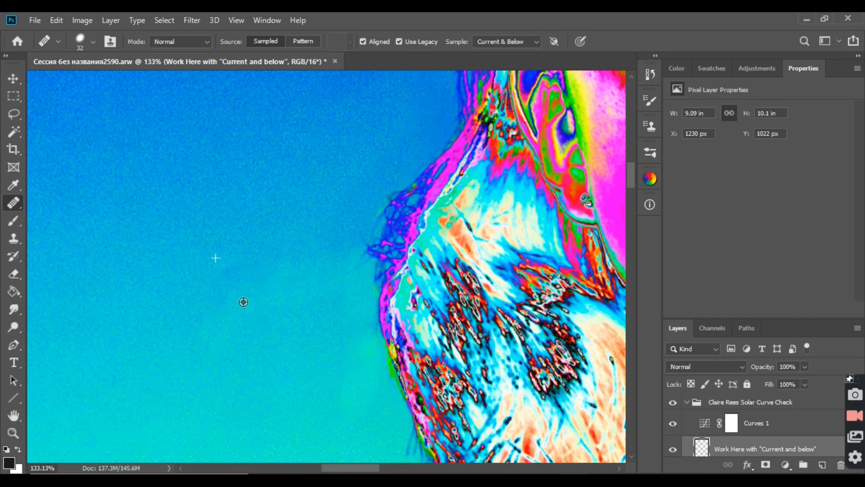
scroll(280, 312, "down", 2)
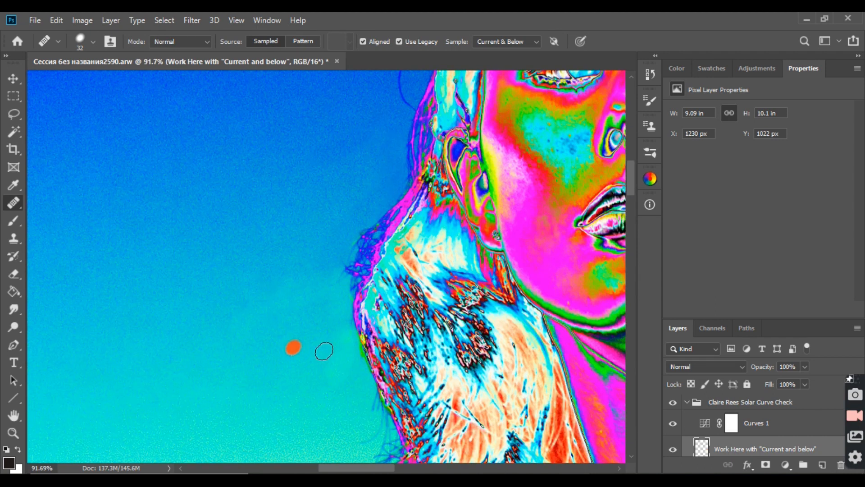
scroll(274, 289, "down", 2)
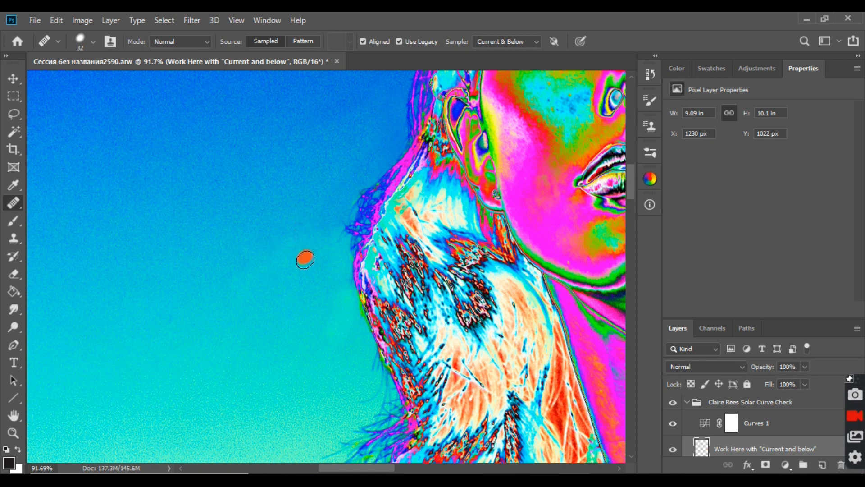
scroll(286, 303, "up", 1)
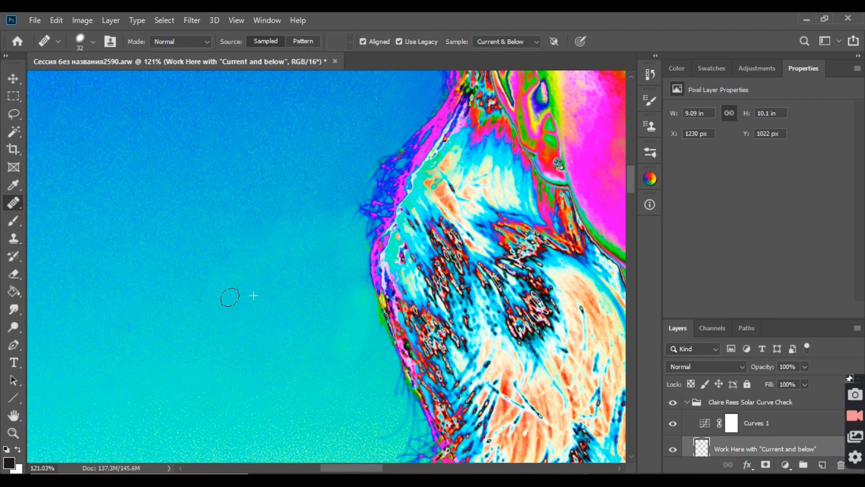
left_click(208, 274)
left_click(209, 242, "alt")
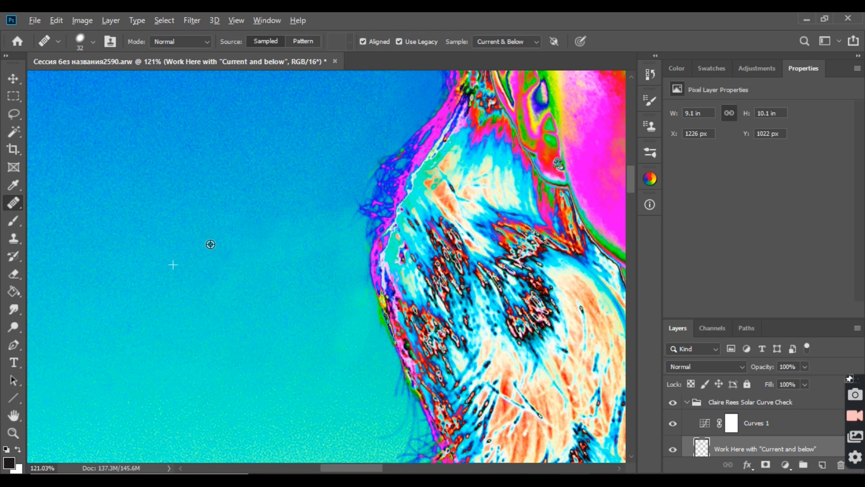
left_click(363, 303)
Step: Heal the uneven background tones close to the outermost bulge of the wavy hair
scroll(313, 283, "down", 2)
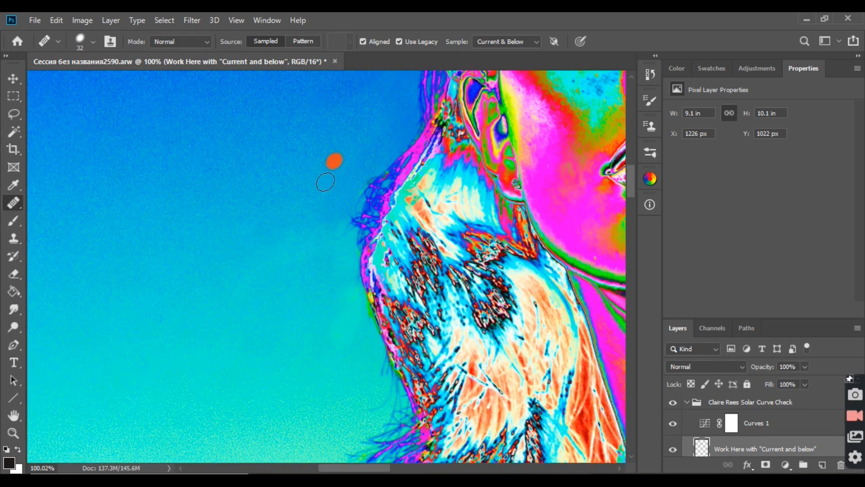
scroll(353, 213, "up", 2)
left_click(319, 263)
left_click(309, 238, "alt")
left_click(339, 238)
left_click(321, 256, "alt")
left_click(342, 247)
scroll(255, 231, "down", 3)
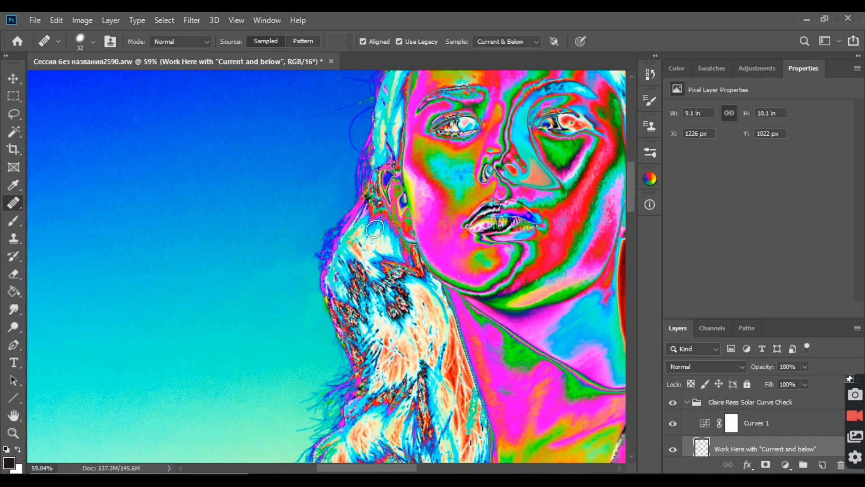
Step: Clone out the long curved flyaway hair looping away from the head above the ear, using the Clone Stamp
scroll(365, 228, "down", 3)
scroll(309, 174, "up", 4)
scroll(289, 226, "up", 2)
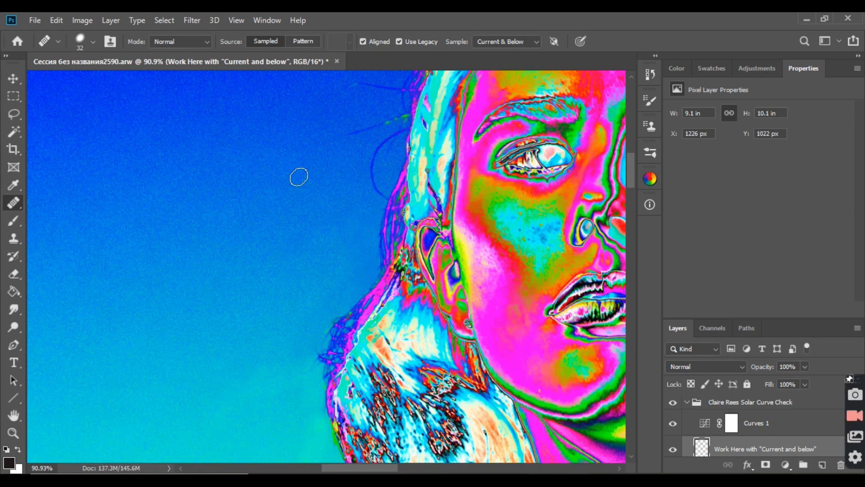
scroll(408, 223, "up", 2)
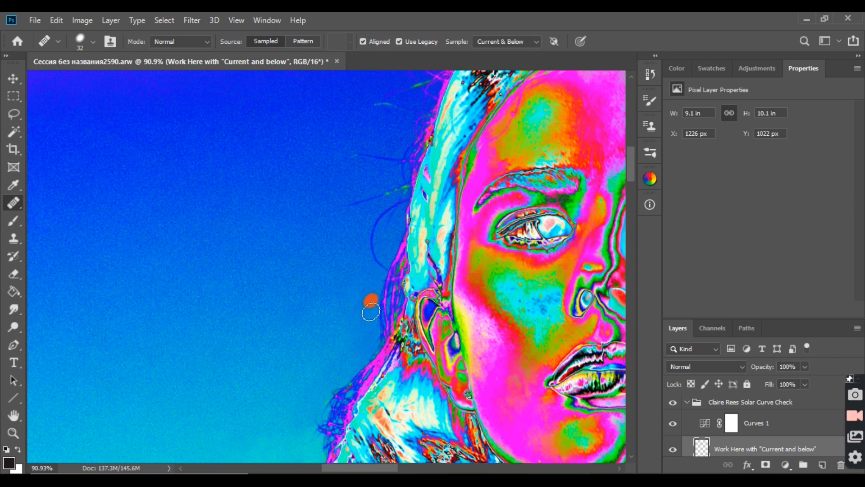
key("s")
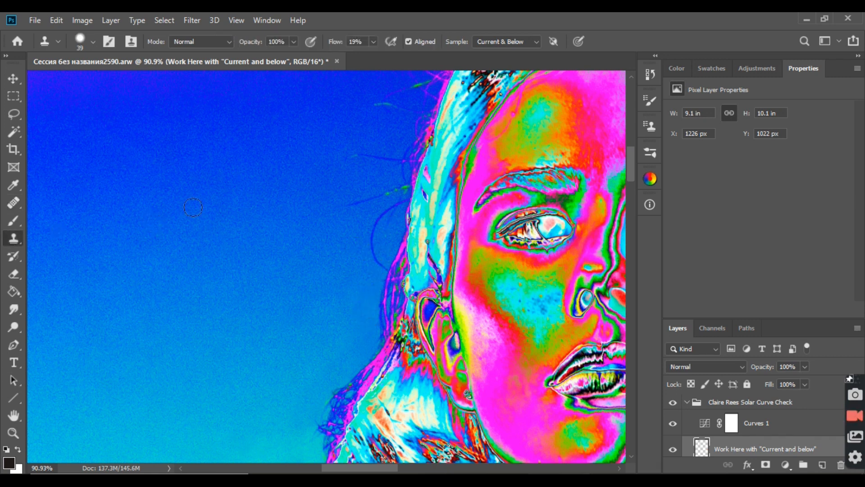
left_click(338, 237, "alt")
left_click_drag(355, 202, 368, 197)
left_click(335, 255, "alt")
mouse_move(372, 230)
left_mouse_down()
mouse_move(374, 270)
mouse_move(378, 259)
mouse_move(404, 281)
mouse_move(409, 276)
mouse_move(336, 293)
mouse_move(379, 233)
mouse_move(366, 261)
left_mouse_up()
left_click(363, 275, "alt")
left_click(358, 256, "alt")
left_click(360, 258, "alt")
left_click(384, 223, "alt")
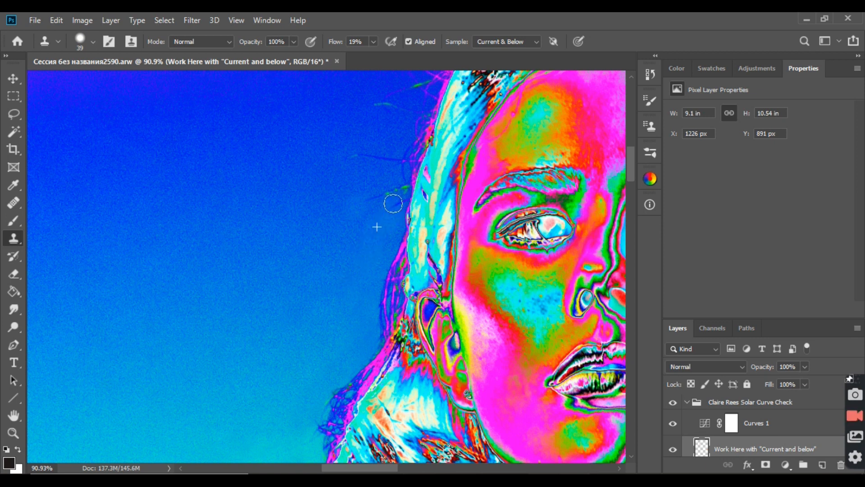
Step: Clone out the green-tinted stray hair at eye level and blend the background beside it
left_click(398, 192)
left_click(351, 229, "alt")
mouse_move(368, 206)
left_mouse_down()
mouse_move(358, 210)
mouse_move(403, 179)
left_mouse_up()
left_click(347, 177, "alt")
left_click(350, 207, "alt")
left_click(371, 220, "alt")
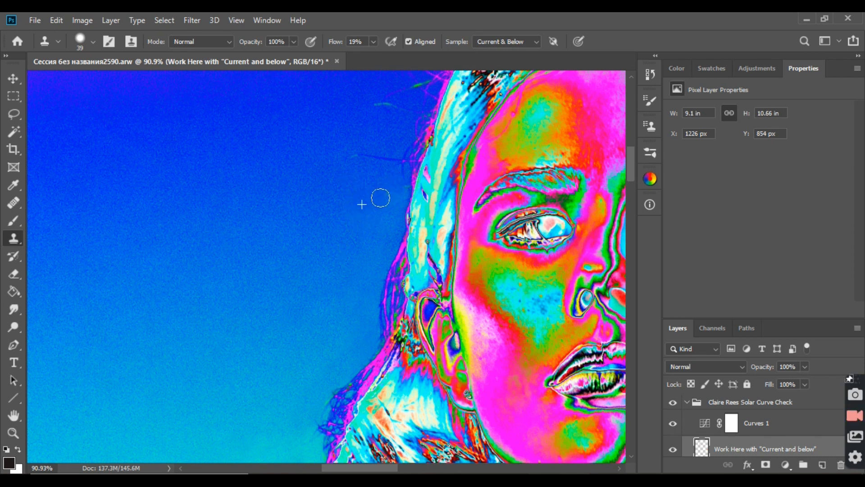
Step: Clone out the thin flyaway hairs beside the head at eyebrow and forehead level
scroll(352, 252, "down", 3)
scroll(340, 211, "up", 4)
mouse_move(340, 211)
left_mouse_down()
mouse_move(356, 217)
mouse_move(351, 182)
mouse_move(393, 203)
mouse_move(421, 139)
mouse_move(411, 143)
left_mouse_up()
left_click(377, 188, "alt")
left_click(401, 181, "alt")
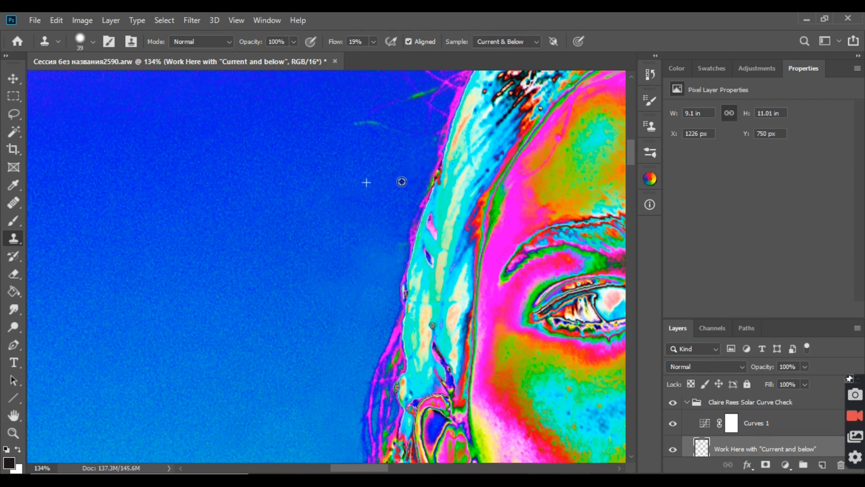
left_click(381, 208, "alt")
mouse_move(385, 222)
left_mouse_down()
mouse_move(402, 191)
mouse_move(319, 188)
left_mouse_up()
left_click(372, 185, "alt")
left_click(383, 162, "alt")
Step: Clone out the short green-tinted strand floating beside the forehead and blend the background below it
left_click_drag(404, 118, 354, 120)
left_click_drag(363, 156, 346, 177)
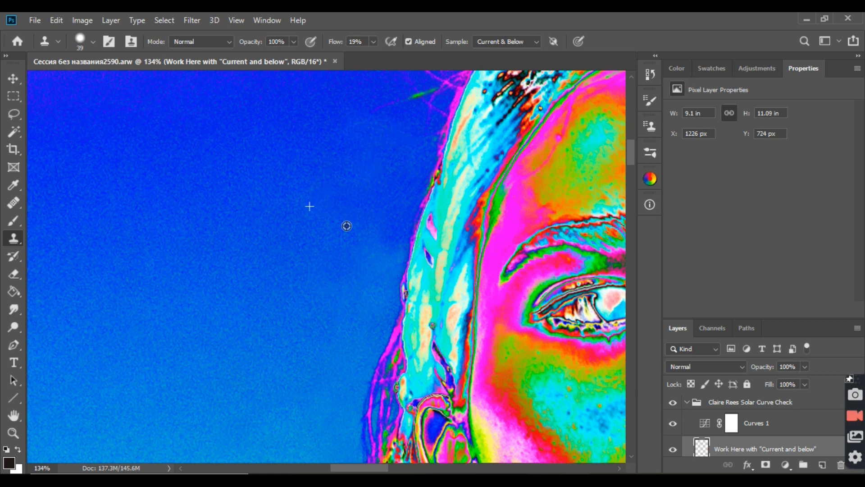
scroll(346, 244, "down", 5)
scroll(364, 259, "up", 5)
left_click(364, 259, "alt")
left_click_drag(388, 229, 344, 259)
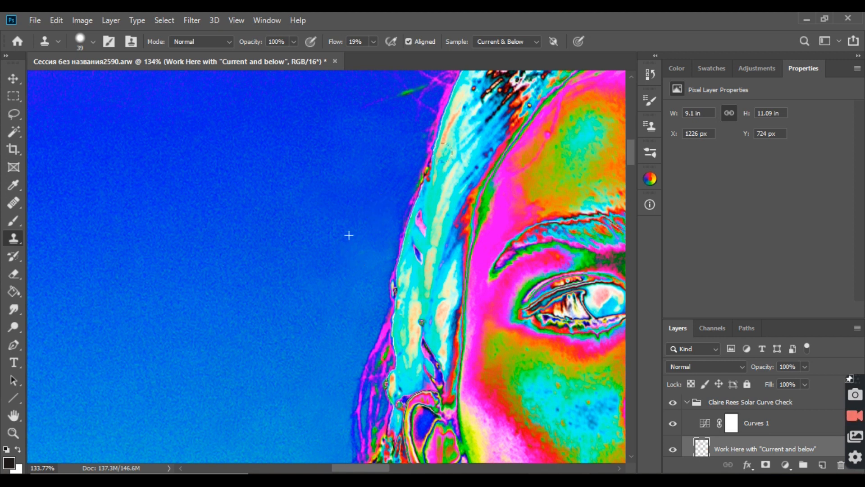
Step: Set the Clone Stamp flow to 10% and blend the lighter background patch beside the temple hair
left_click(373, 42)
left_click_drag(369, 55, 368, 55)
left_click(355, 247, "alt")
mouse_move(354, 245)
left_mouse_down()
mouse_move(373, 247)
mouse_move(373, 260)
left_mouse_up()
left_click(344, 257, "alt")
left_click(371, 236, "alt")
left_click(364, 291, "alt")
scroll(343, 210, "down", 3)
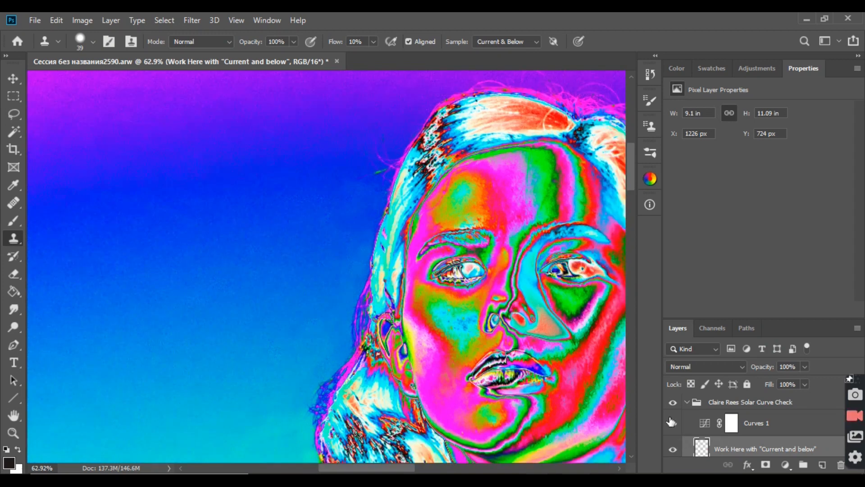
Step: Hide the Curves 1 layer and toggle the "Work Here with "Current and below"" layer to compare the hair edge before and after
left_click(672, 451)
left_click(672, 451)
left_click(672, 450)
left_click(671, 450)
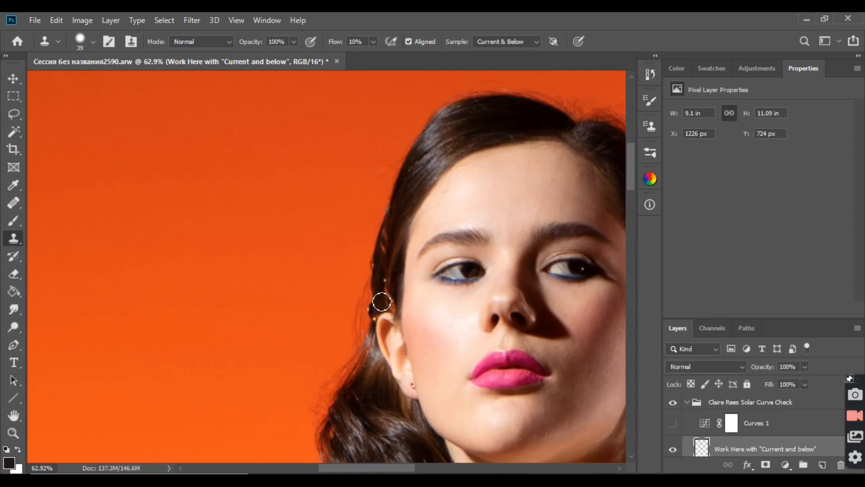
scroll(371, 240, "up", 3)
scroll(370, 242, "up", 1)
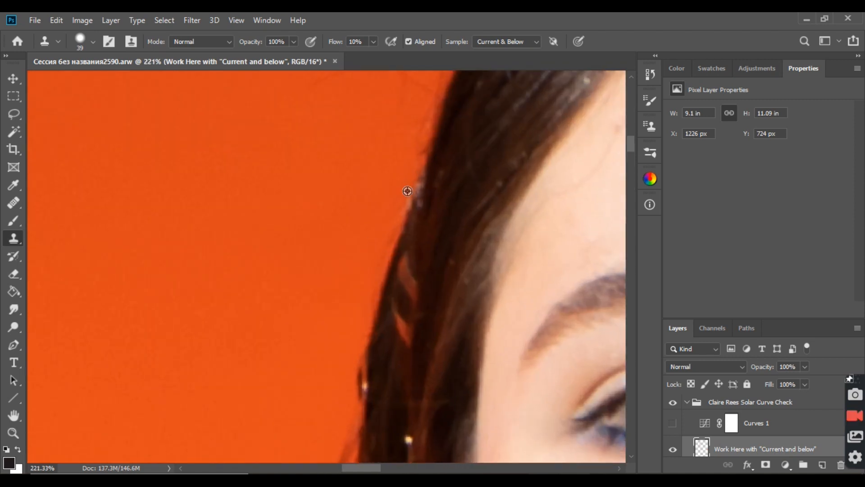
left_click(672, 451)
left_click(672, 451)
left_click(672, 449)
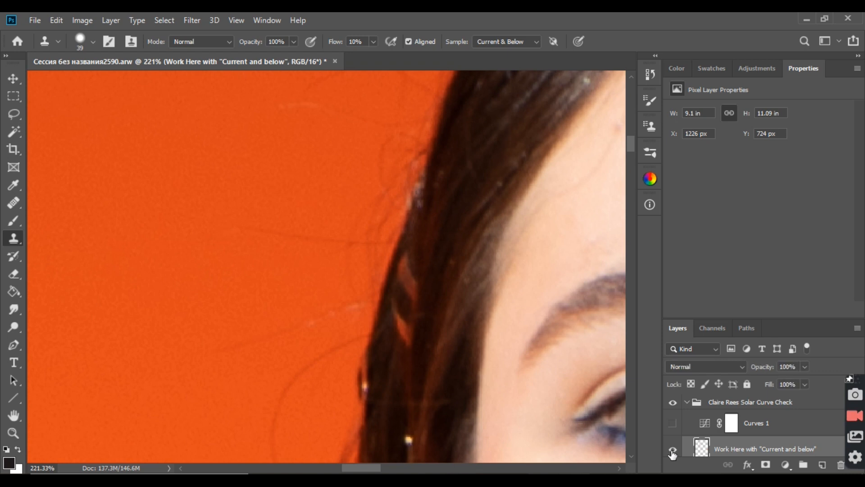
Step: Show the Curves 1 layer again and clone out the upper part of the loose hairs above the ear
scroll(366, 301, "down", 5)
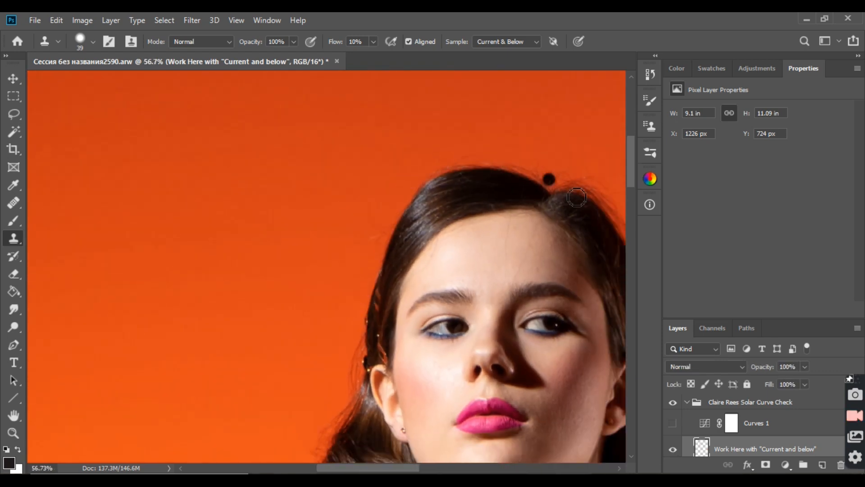
scroll(381, 342, "down", 8)
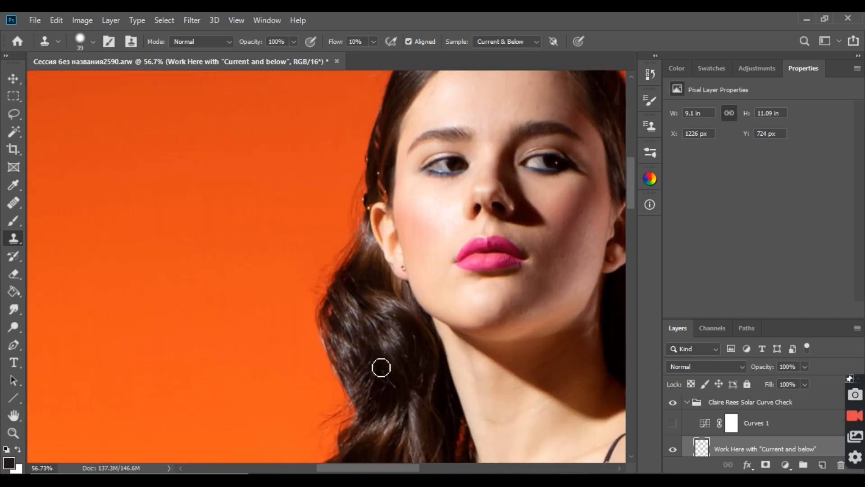
scroll(322, 198, "up", 5)
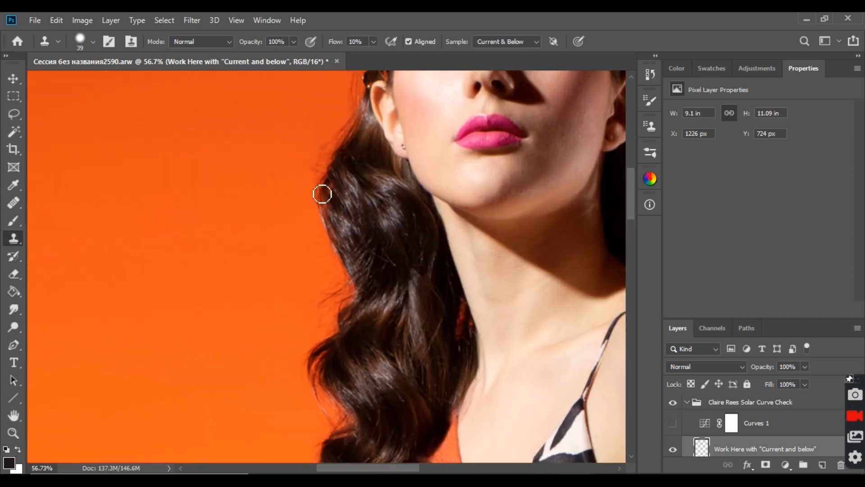
scroll(337, 209, "up", 4)
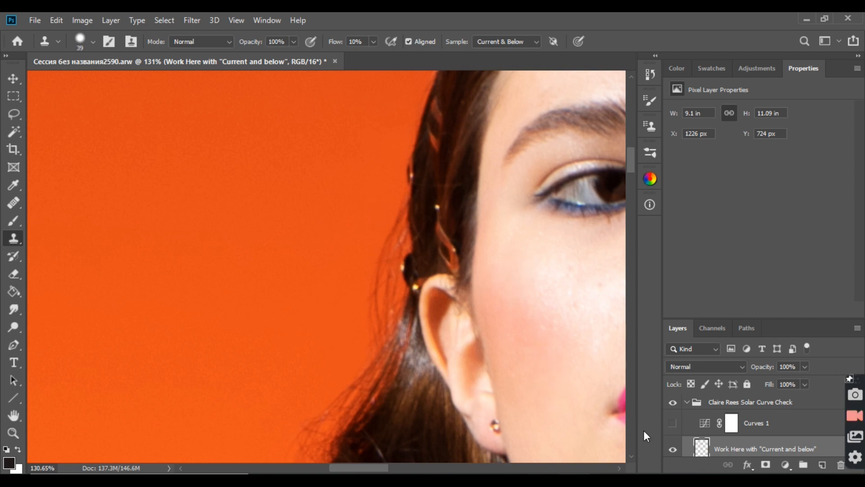
left_click(672, 424)
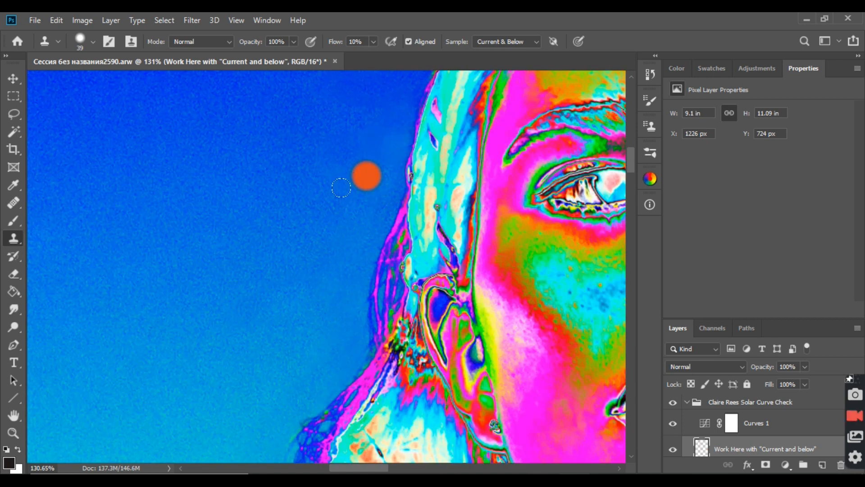
left_click(326, 203, "alt")
mouse_move(375, 227)
left_mouse_down()
mouse_move(382, 202)
mouse_move(385, 207)
mouse_move(379, 191)
left_mouse_up()
left_click(358, 227, "alt")
left_click_drag(379, 249, 384, 206)
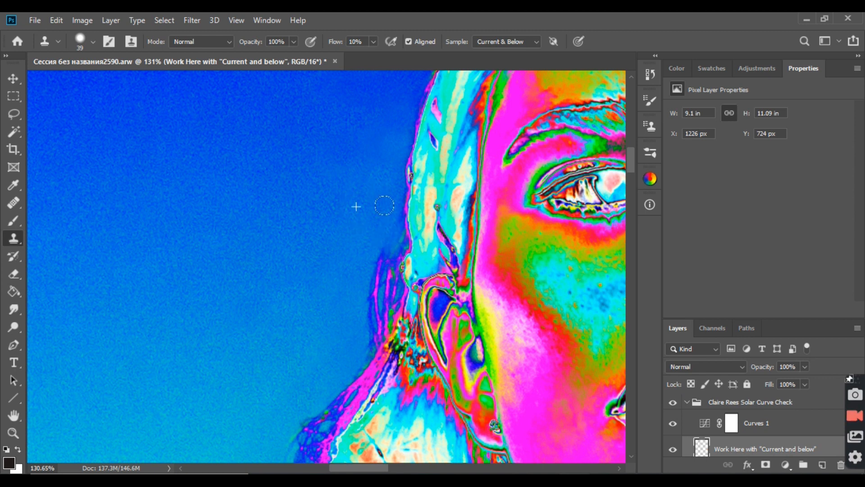
Step: Clone out the remaining loose hairs in the background beside the ear, down to where the wavy hair begins
mouse_move(368, 266)
left_mouse_down()
mouse_move(380, 238)
mouse_move(353, 336)
left_mouse_up()
left_click(338, 317, "alt")
left_click(357, 318, "alt")
mouse_move(386, 297)
left_mouse_down()
mouse_move(353, 276)
mouse_move(375, 303)
mouse_move(372, 313)
mouse_move(379, 262)
left_mouse_up()
left_click(347, 268, "alt")
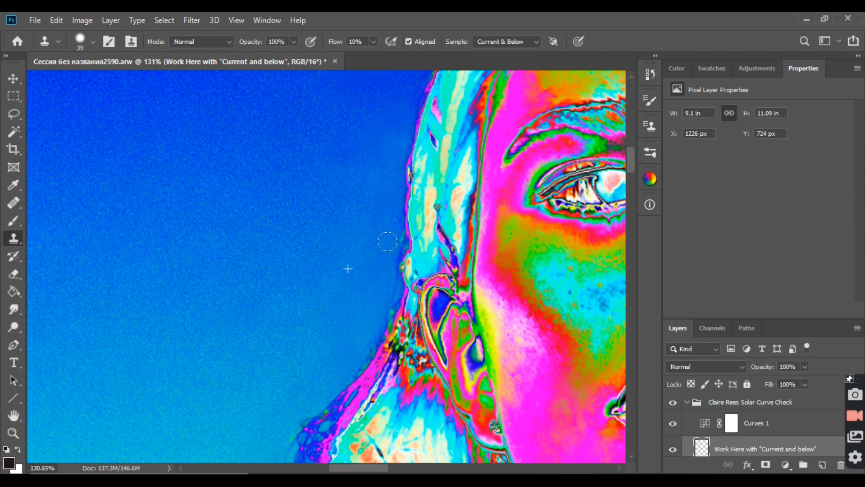
Step: Blend the background along the cleaned hair edge from the temple down to the ear
left_click_drag(388, 237, 380, 208)
left_click(342, 230, "alt")
mouse_move(375, 259)
left_mouse_down()
mouse_move(382, 255)
mouse_move(378, 264)
left_mouse_up()
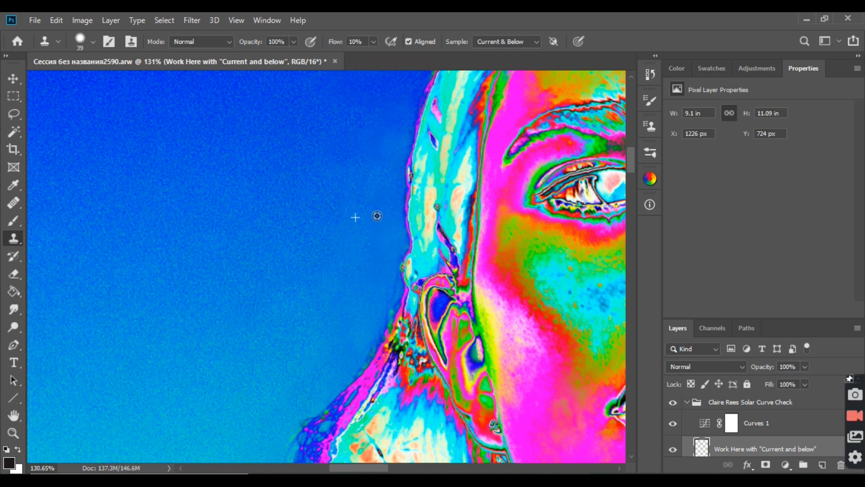
mouse_move(364, 182)
left_mouse_down()
mouse_move(373, 153)
mouse_move(369, 183)
mouse_move(381, 201)
mouse_move(381, 148)
left_mouse_up()
left_click(373, 154, "alt")
left_click(374, 204, "alt")
left_click(336, 309, "alt")
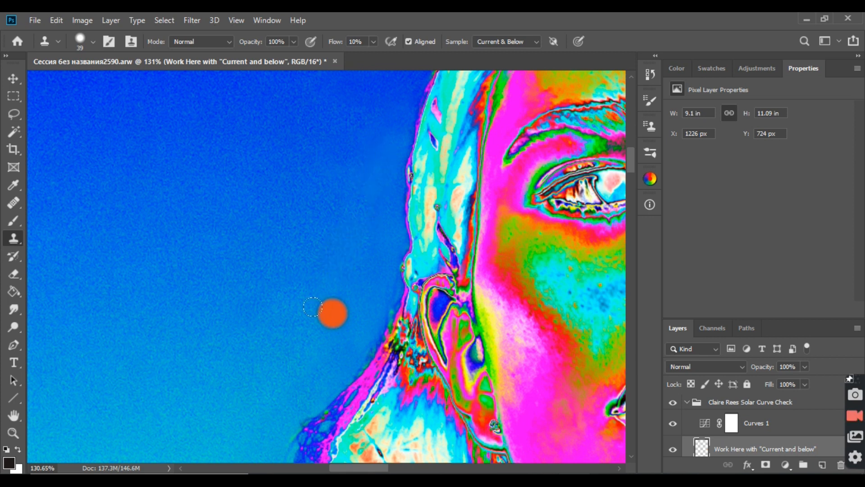
left_click_drag(375, 287, 373, 298)
Step: Hide the Curves 1 layer and toggle the retouching layer to compare the whole portrait before and after
left_click(676, 450)
left_click(676, 449)
left_click(672, 449)
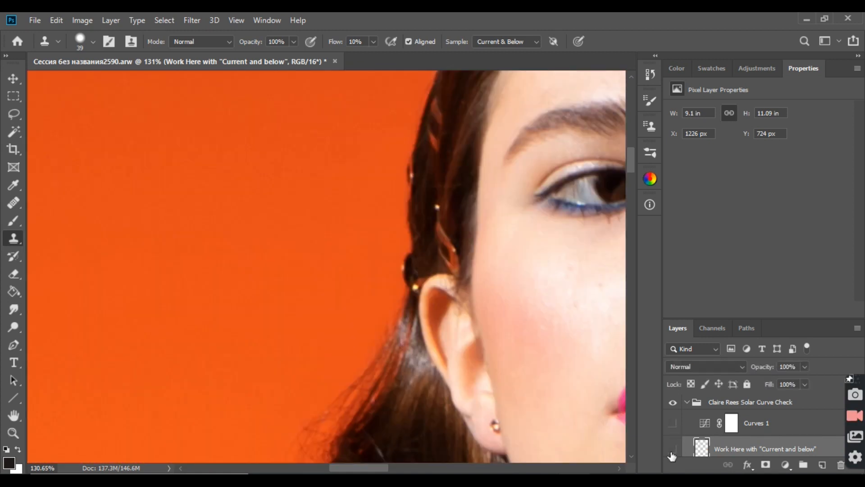
left_click(672, 450)
scroll(374, 246, "down", 8)
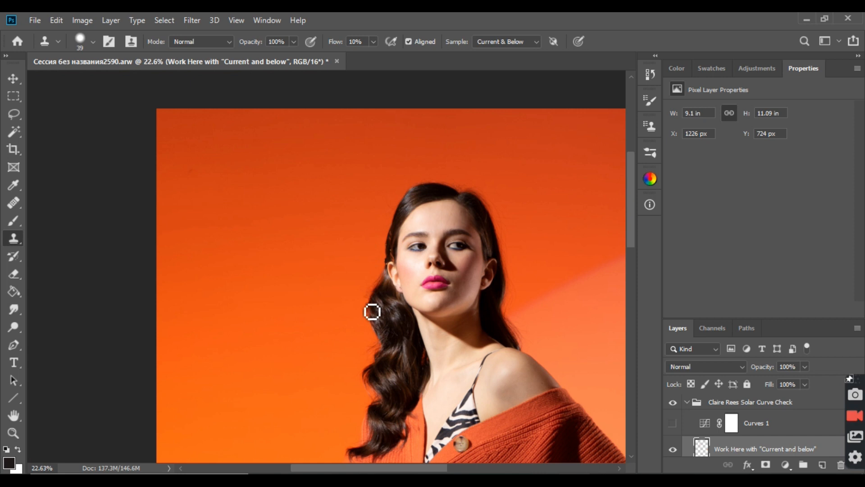
Step: Examine the cleaned hair edge up close from the crown down past the temple and check the whole head
scroll(392, 287, "up", 3)
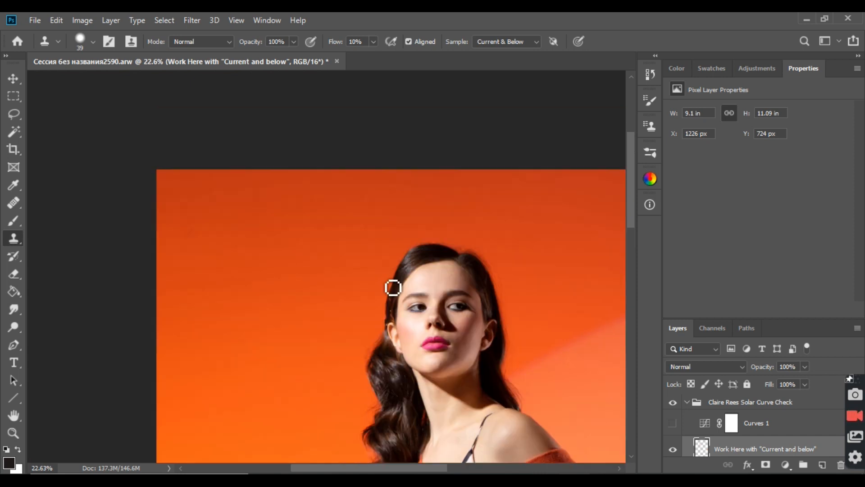
scroll(403, 318, "down", 6)
scroll(302, 282, "up", 11)
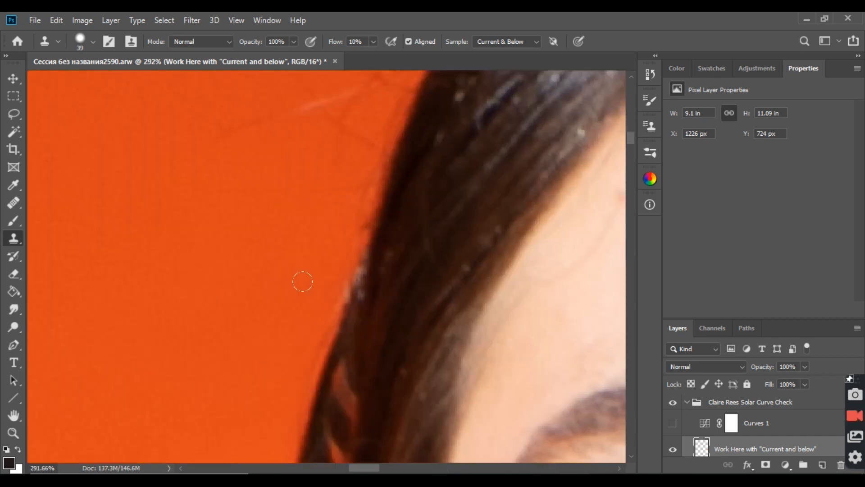
scroll(251, 212, "down", 5)
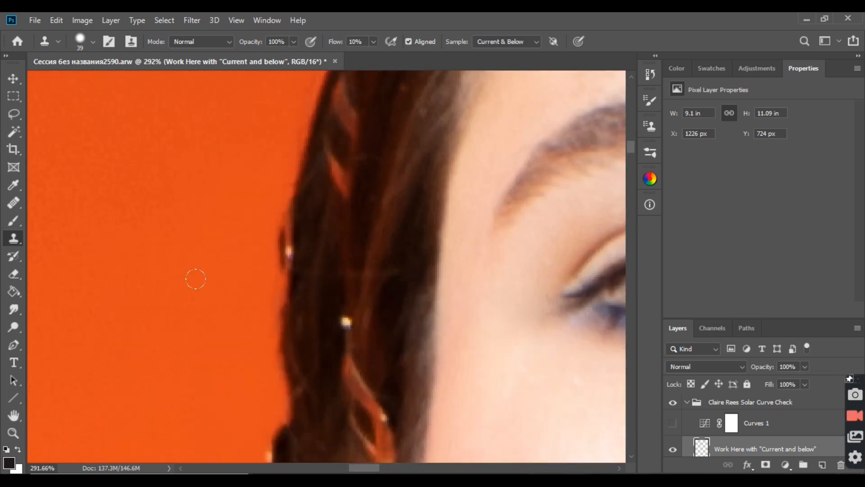
scroll(207, 316, "down", 5)
scroll(214, 304, "down", 3)
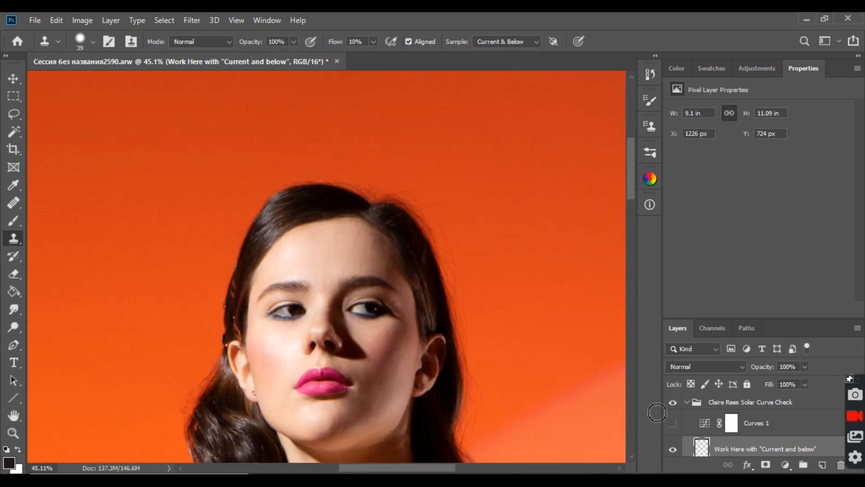
scroll(290, 310, "down", 3)
scroll(292, 312, "down", 4)
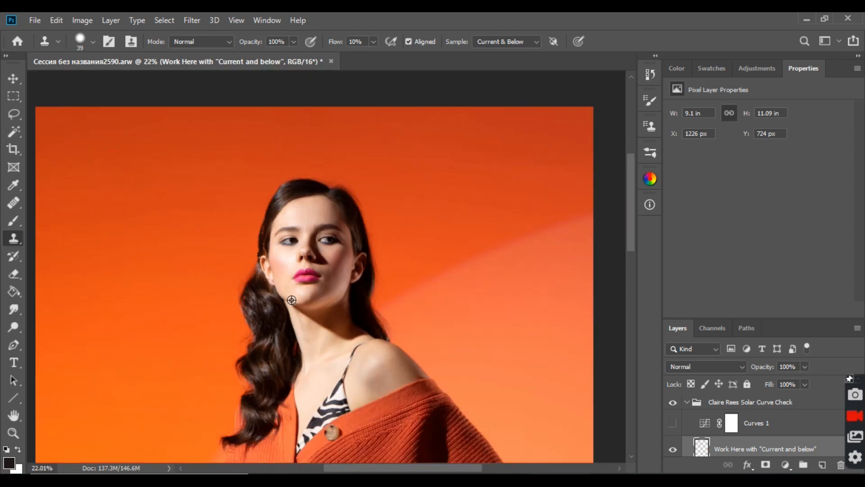
Step: Fit the whole photo on screen and collapse the solar curve check group
scroll(203, 320, "down", 2)
left_click(14, 432)
right_click(265, 293)
left_click(277, 310)
right_click(390, 268)
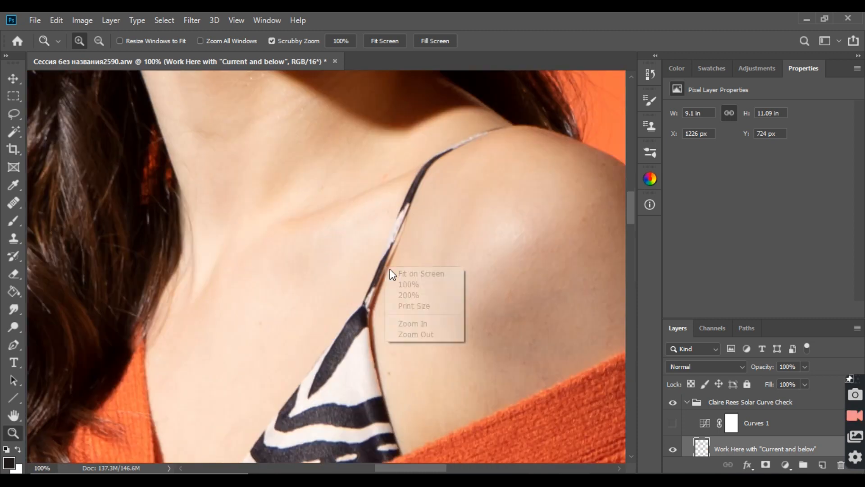
left_click(408, 274)
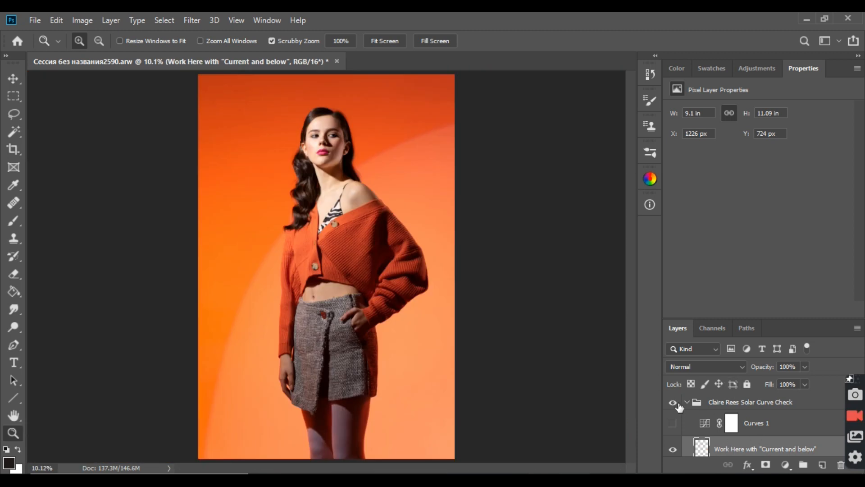
left_click(687, 401)
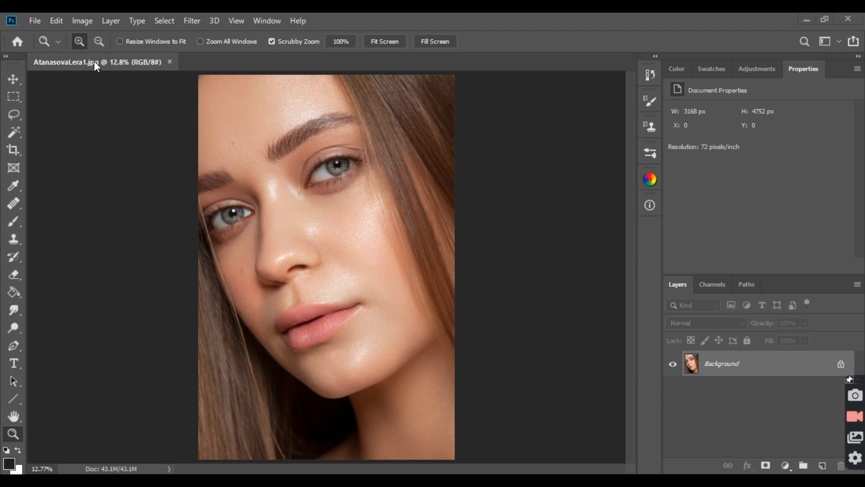
Step: Create a new layer group above the close-up portrait and add a Black & White adjustment layer inside it
left_click(802, 465)
left_click(786, 465)
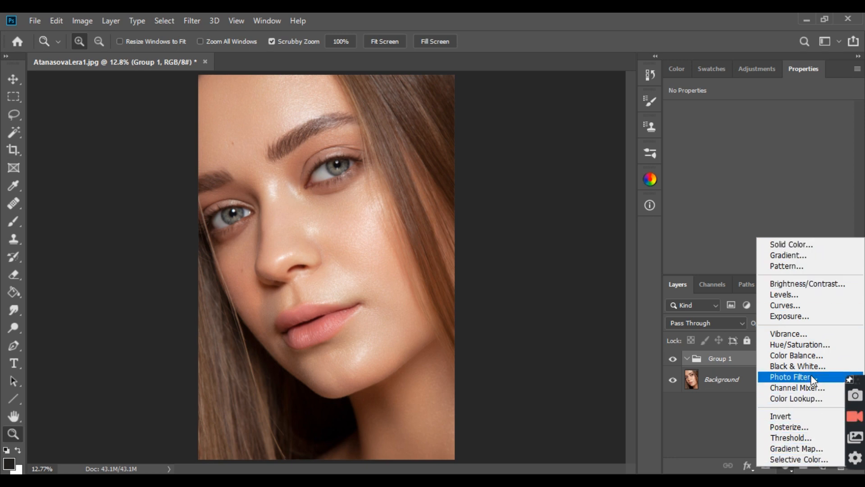
left_click(812, 366)
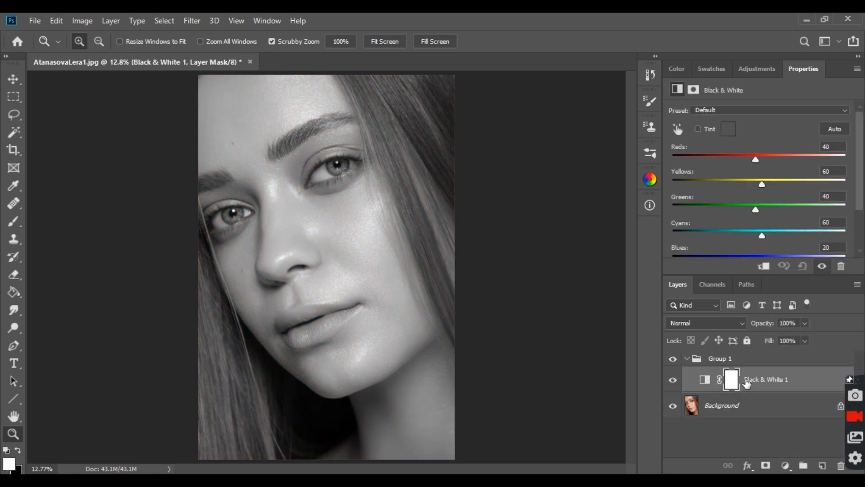
Step: Lower the Black & White 1 layer's opacity to 8% and toggle its visibility to compare the skin colour before and after
left_click(805, 322)
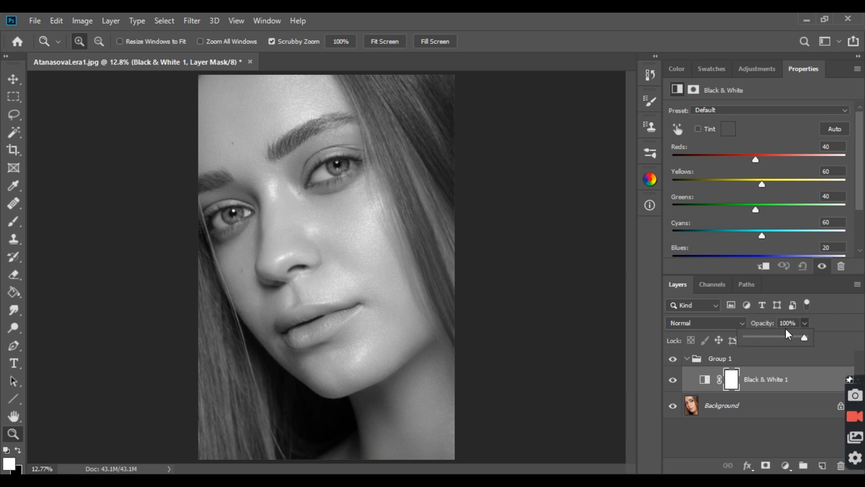
left_click(751, 337)
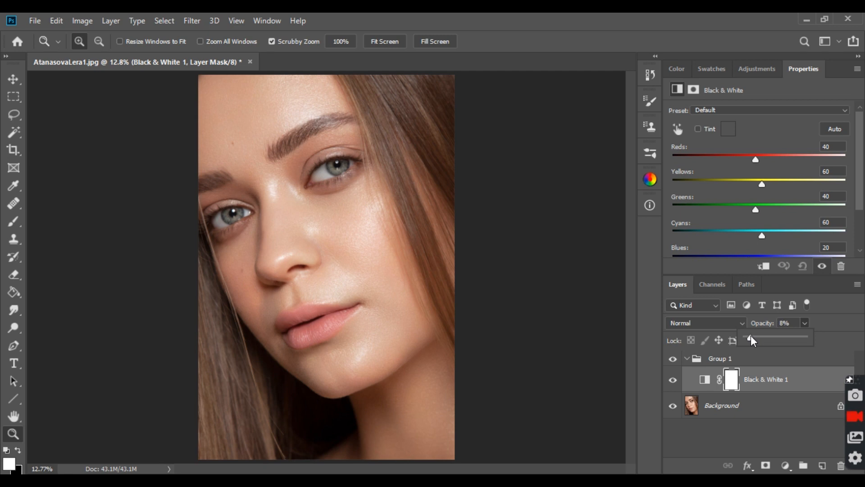
left_click_drag(750, 337, 751, 337)
left_click(672, 382)
left_click(673, 381)
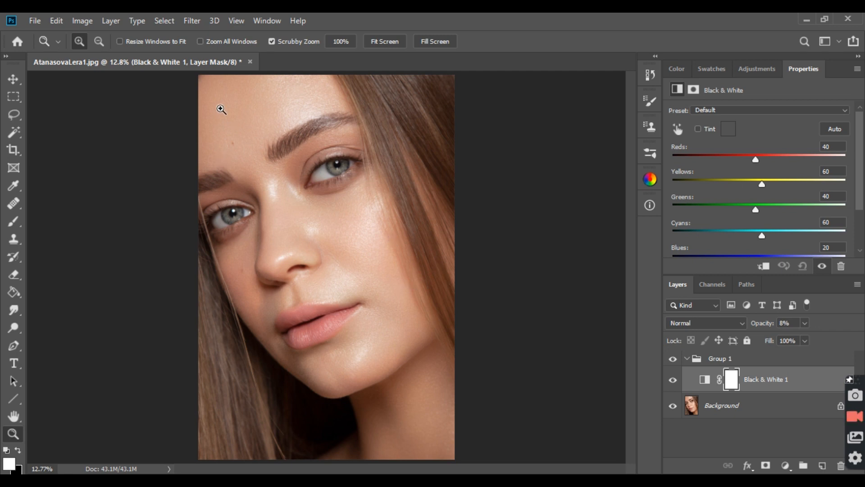
Step: Add a second Black & White adjustment layer above the first and set its blend mode to Luminosity
left_click(786, 465)
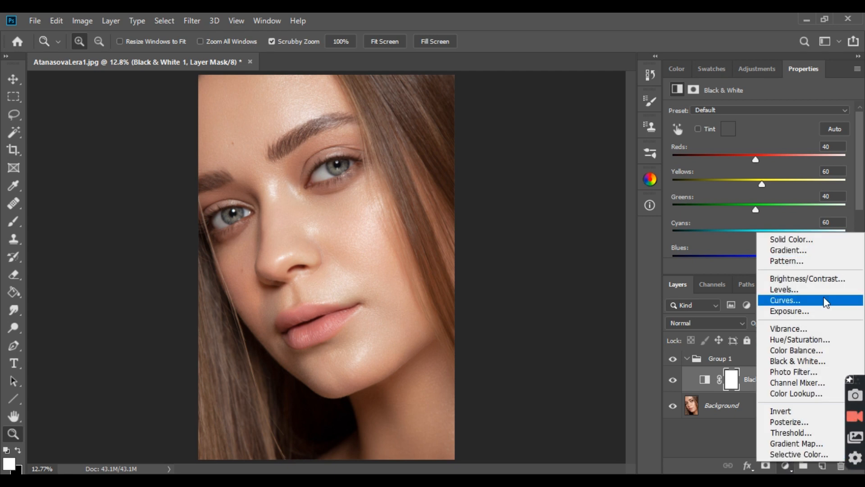
left_click(812, 362)
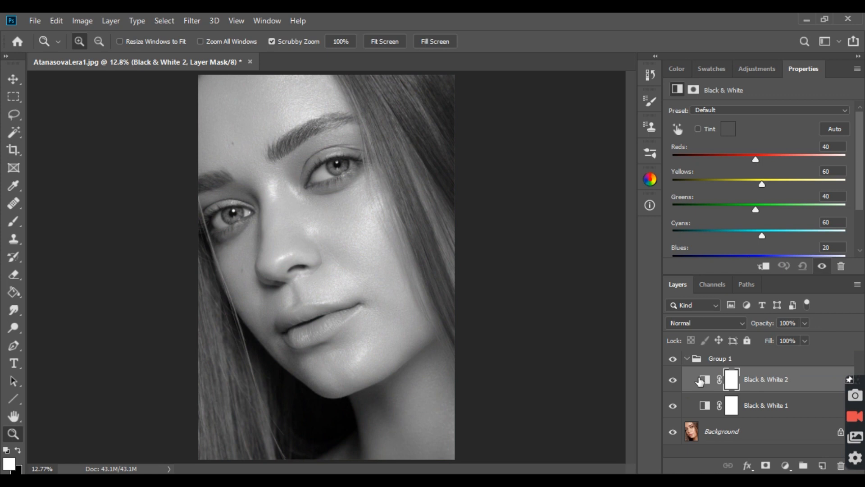
left_click(723, 323)
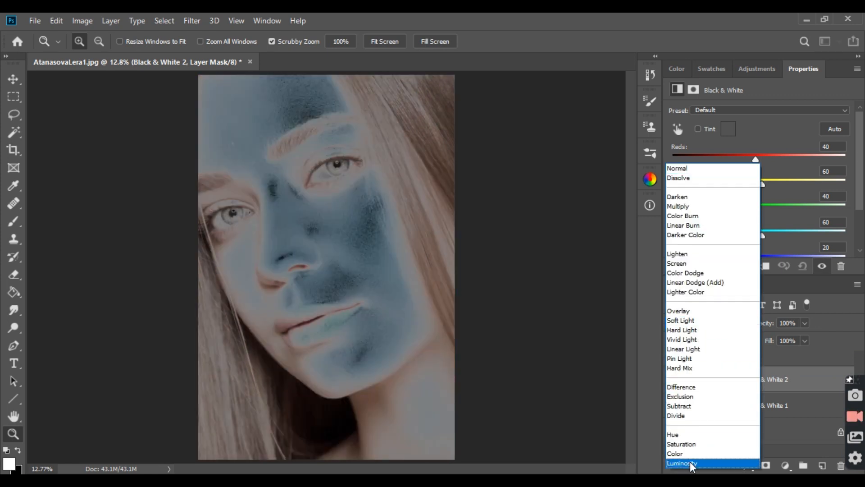
left_click(690, 461)
Step: Set the Black & White 2 layer's Reds to 12, Yellows to 50 and Magentas to 55, toggling the layer to compare
left_click_drag(756, 160, 748, 158)
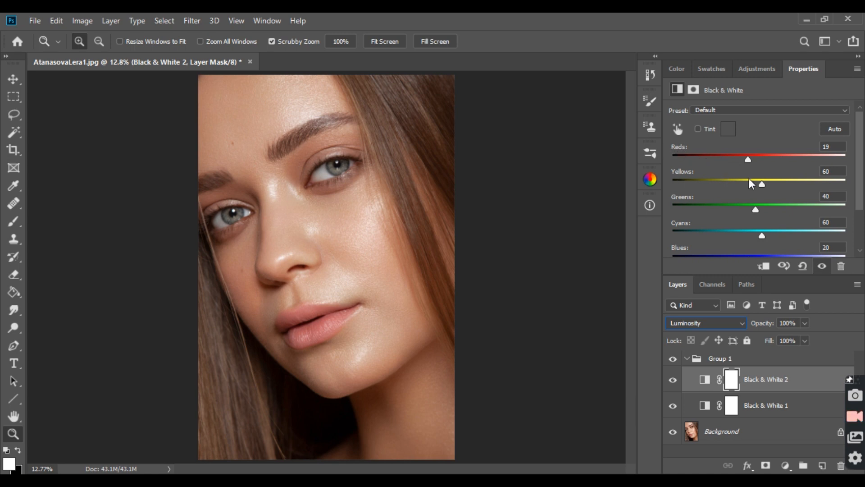
mouse_move(761, 183)
left_mouse_down()
mouse_move(783, 182)
mouse_move(753, 178)
mouse_move(760, 180)
left_mouse_up()
left_click(673, 380)
left_click(674, 381)
scroll(769, 190, "down", 2)
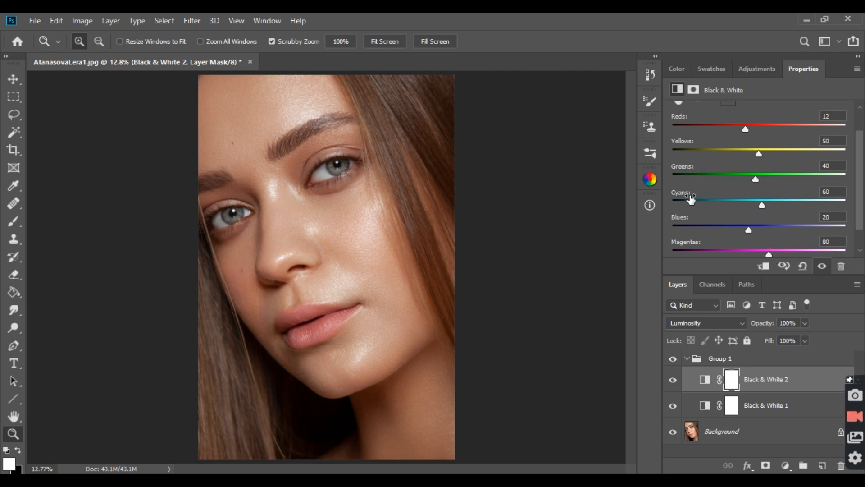
scroll(689, 232, "down", 2)
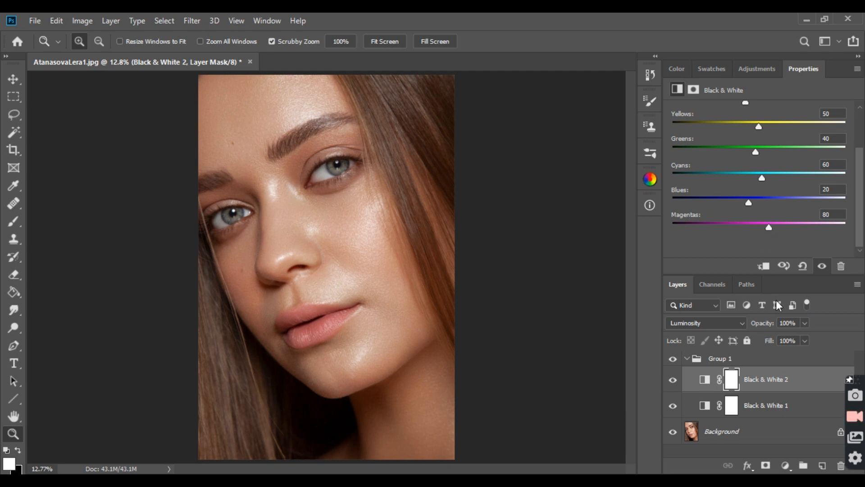
mouse_move(768, 225)
left_mouse_down()
mouse_move(727, 230)
mouse_move(761, 231)
left_mouse_up()
Step: Compare the Black & White 2 layer in Normal and Luminosity modes, restore Luminosity, and toggle the group to compare before and after
left_click(680, 323)
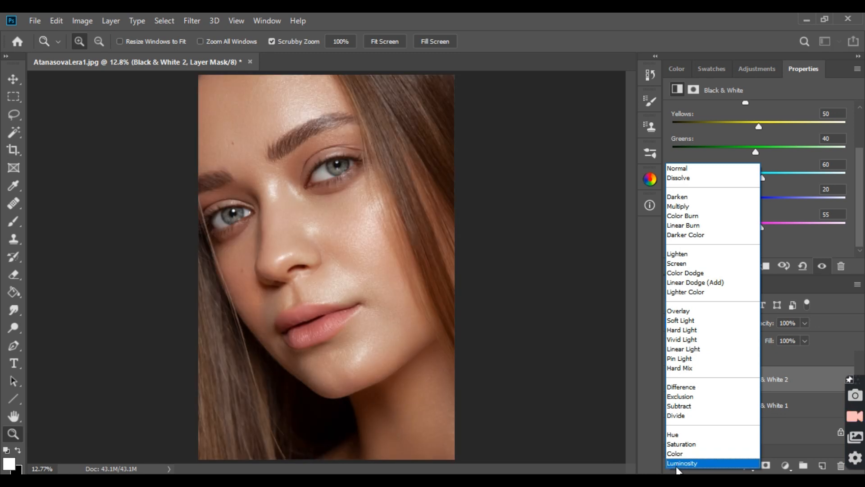
left_click(680, 463)
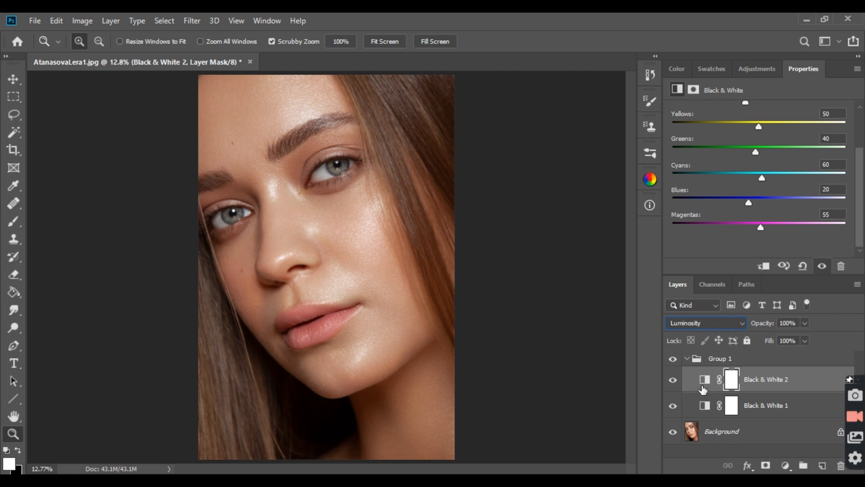
left_click(702, 320)
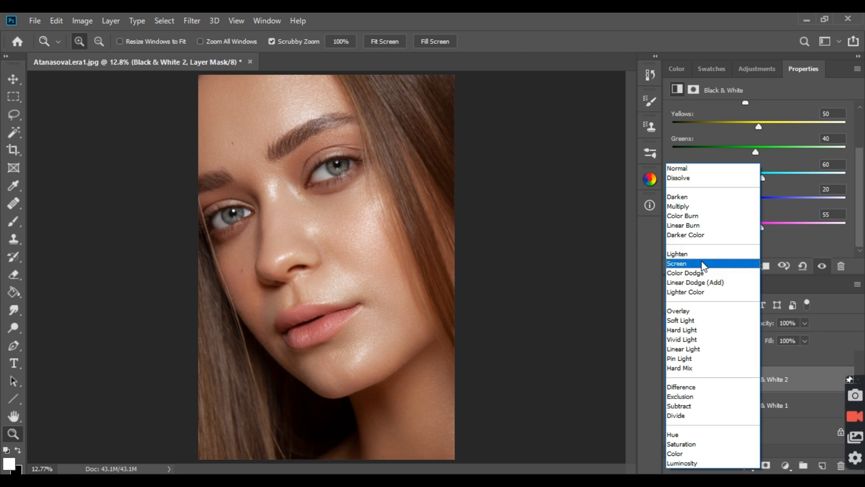
left_click(683, 169)
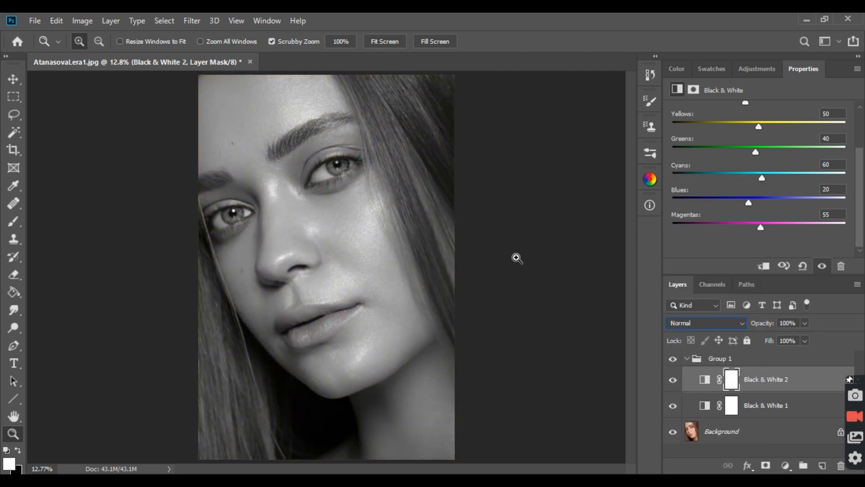
left_click(702, 322)
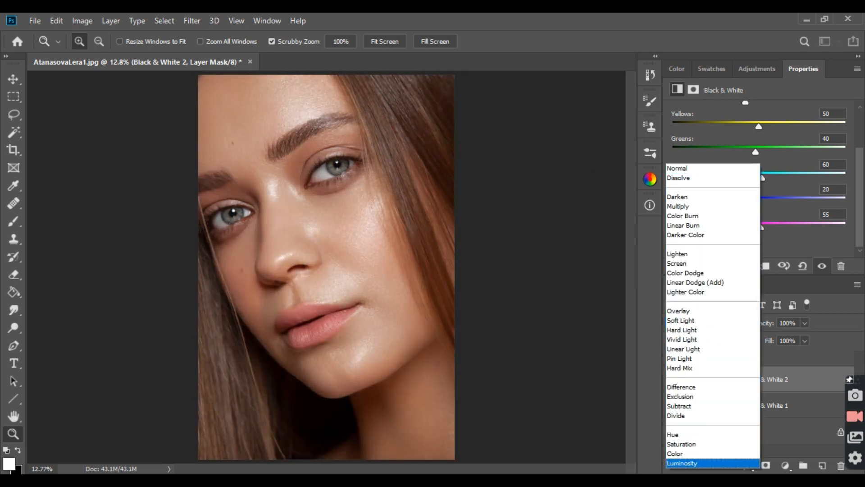
left_click(685, 464)
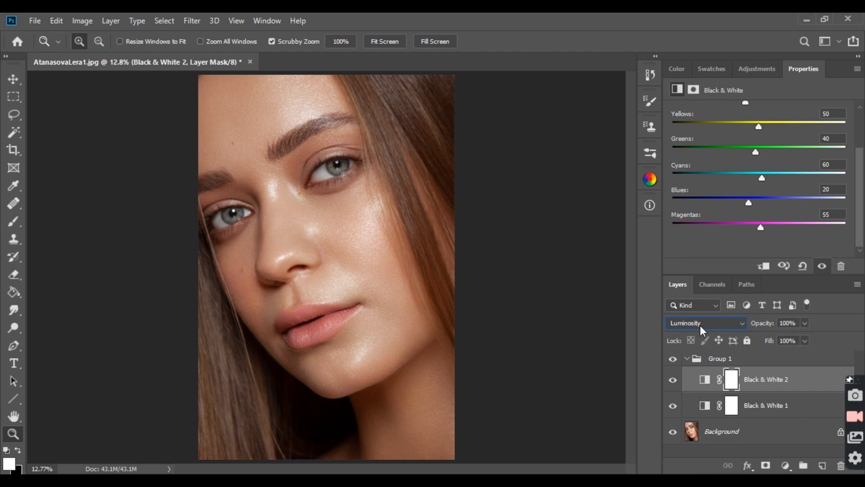
left_click(672, 359)
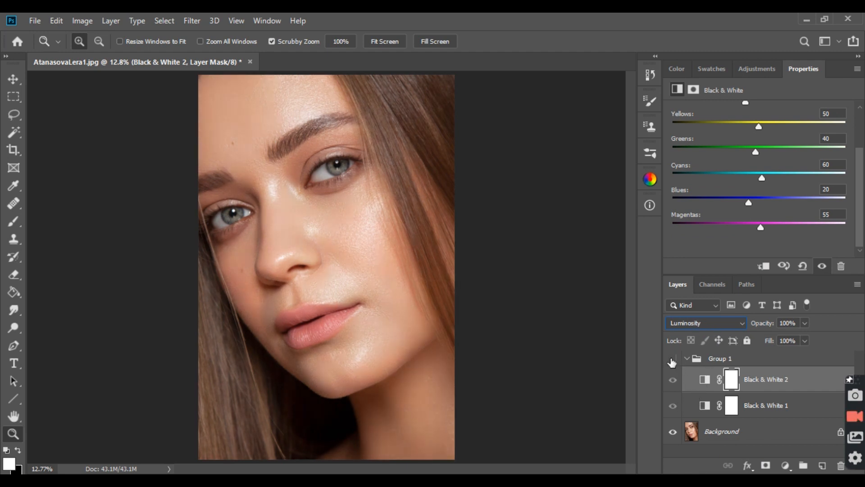
left_click(672, 359)
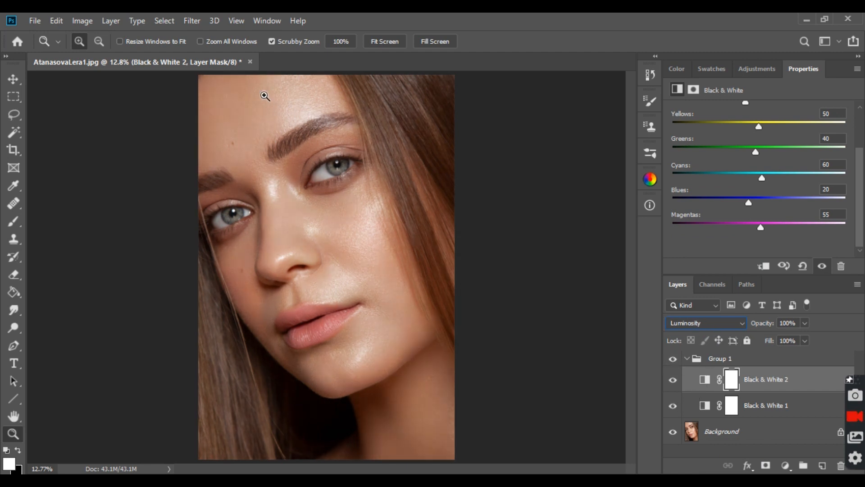